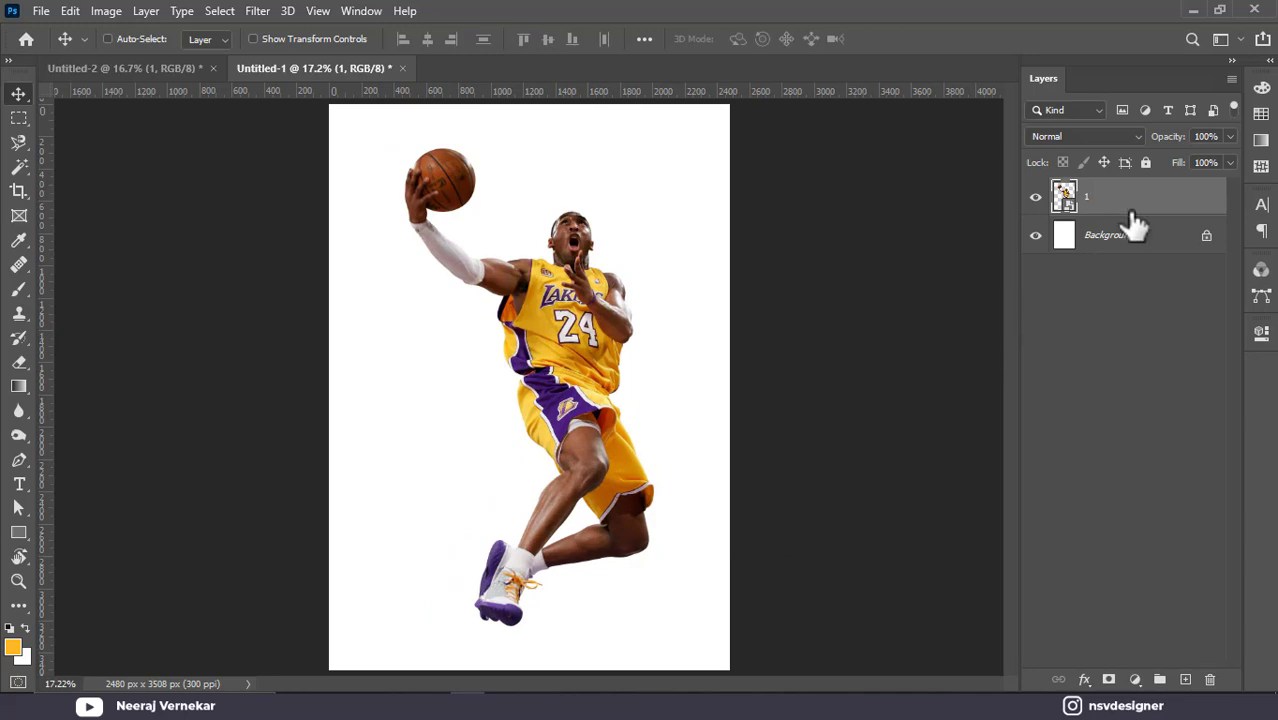
Rasterize the player layer and apply the Poster Edges filter with edge thickness 5, edge intensity 1 and posterization 1.
click(978, 350)
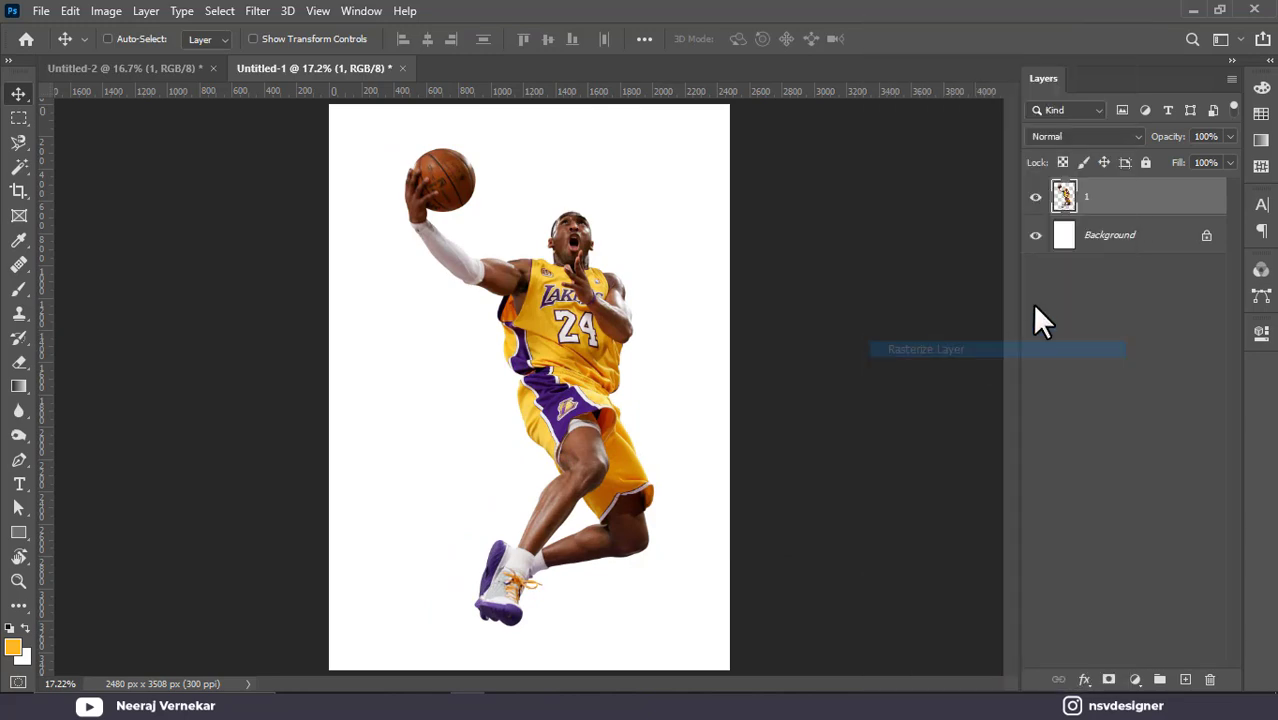
click(258, 12)
click(317, 88)
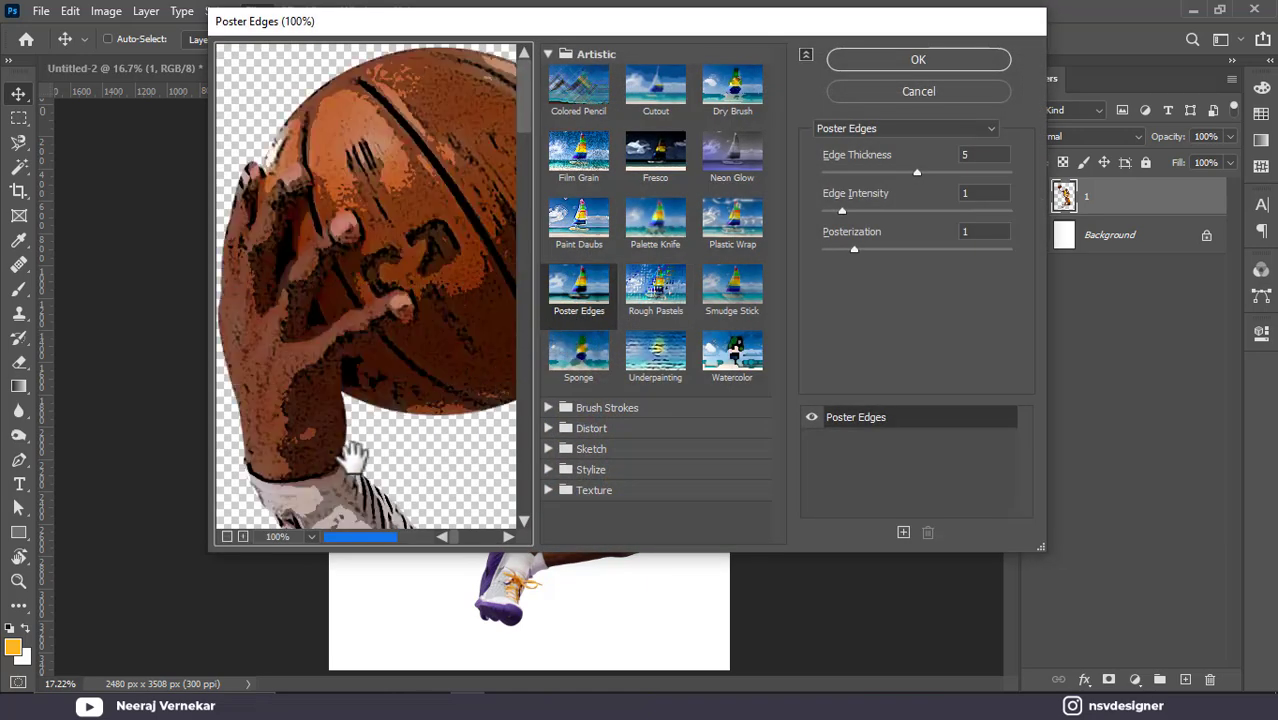
click(227, 535)
click(227, 535)
click(227, 535)
click(227, 535)
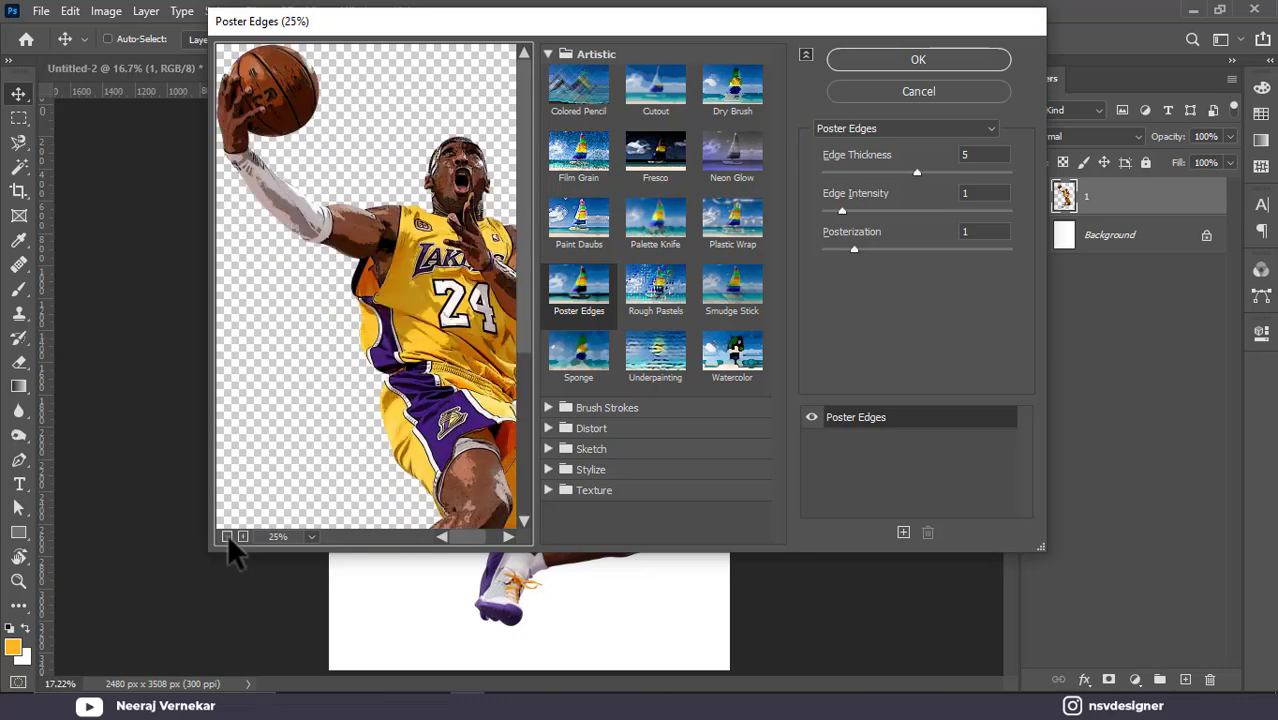
click(970, 63)
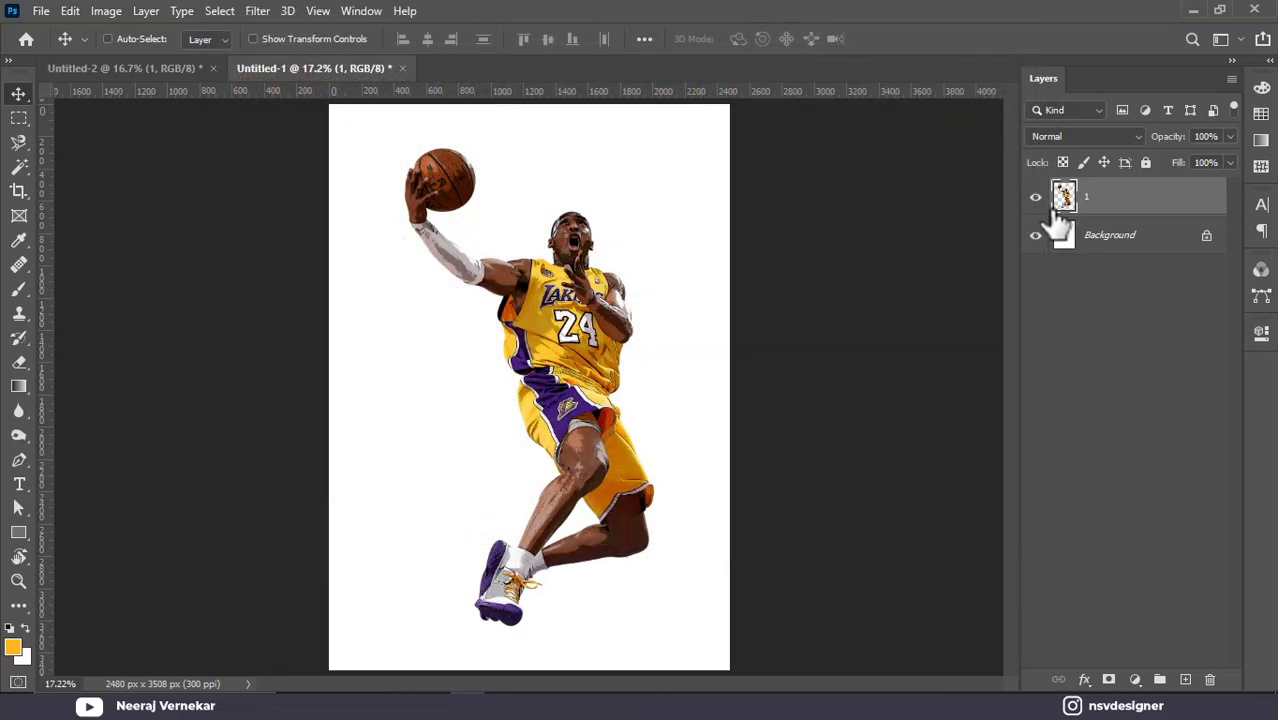
Duplicate the player layer and desaturate the lower one to grayscale with Hue/Saturation.
key(ctrl+j)
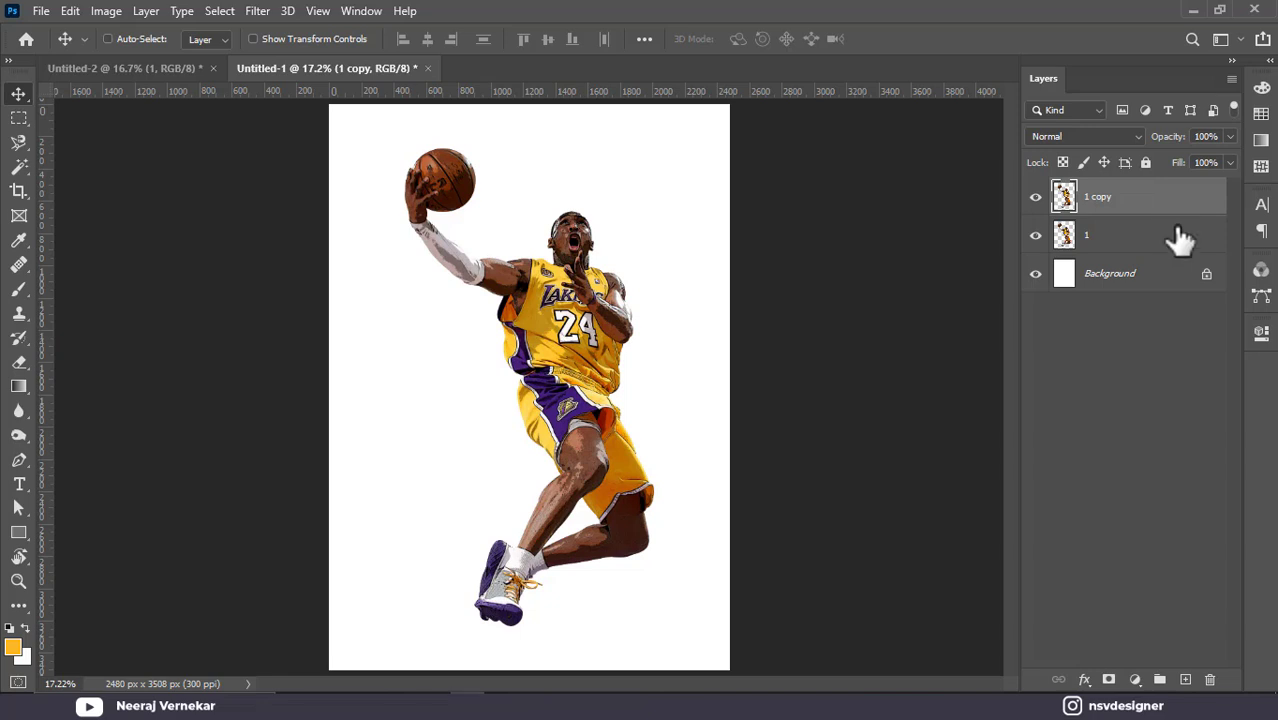
click(1146, 250)
key(ctrl)
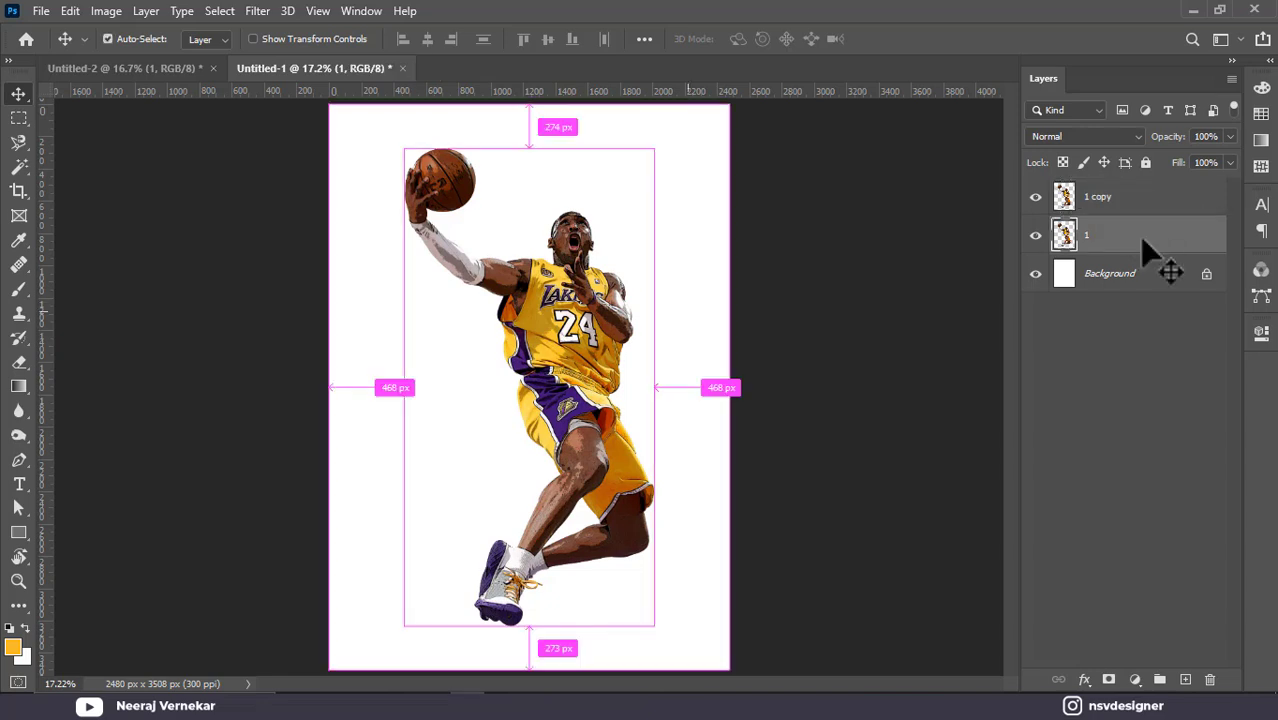
key(ctrl+u)
drag(805, 296, 640, 315)
click(992, 163)
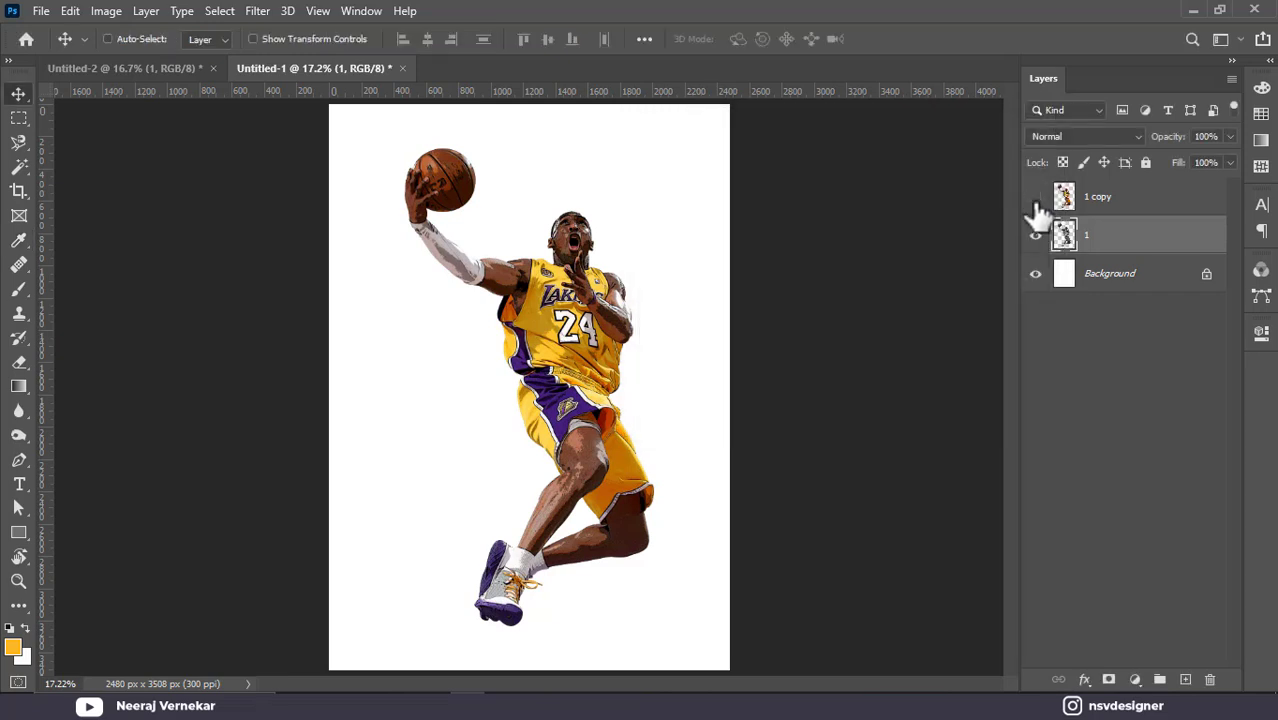
click(1035, 196)
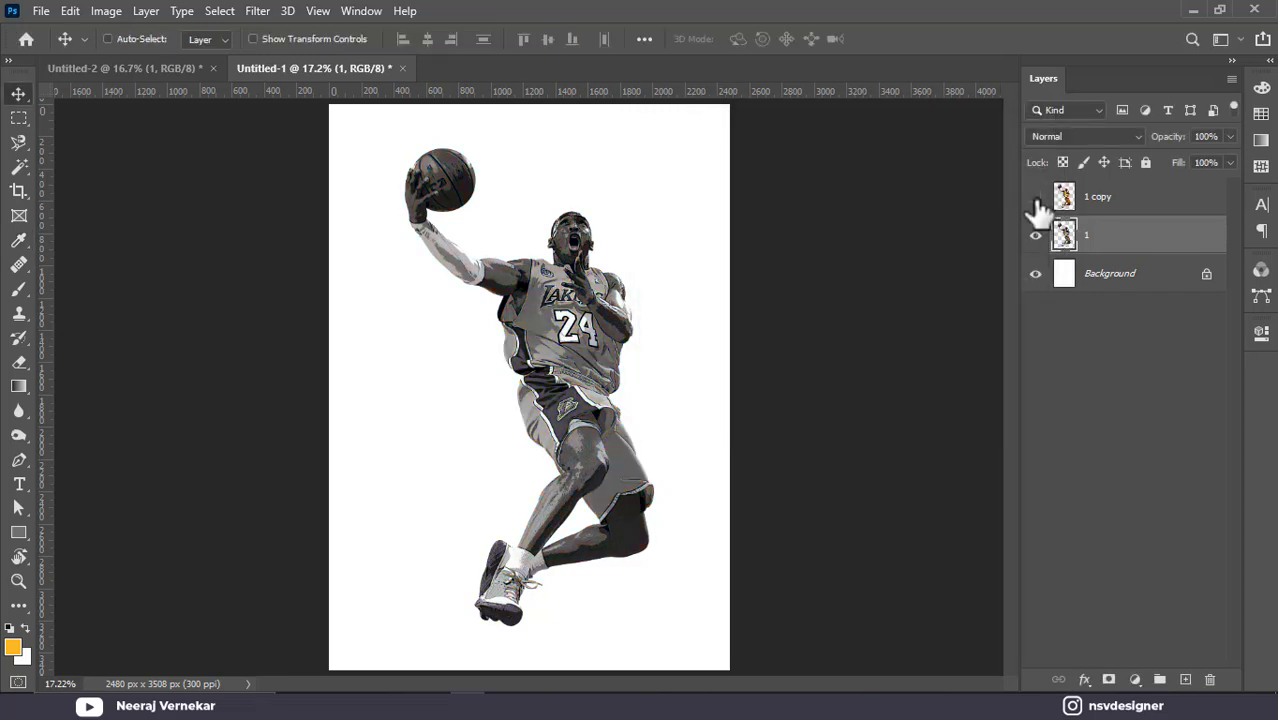
click(1036, 197)
Add a layer mask to the 1 copy layer and brush black over the raised arm's sleeve and part of the upper arm.
click(1128, 207)
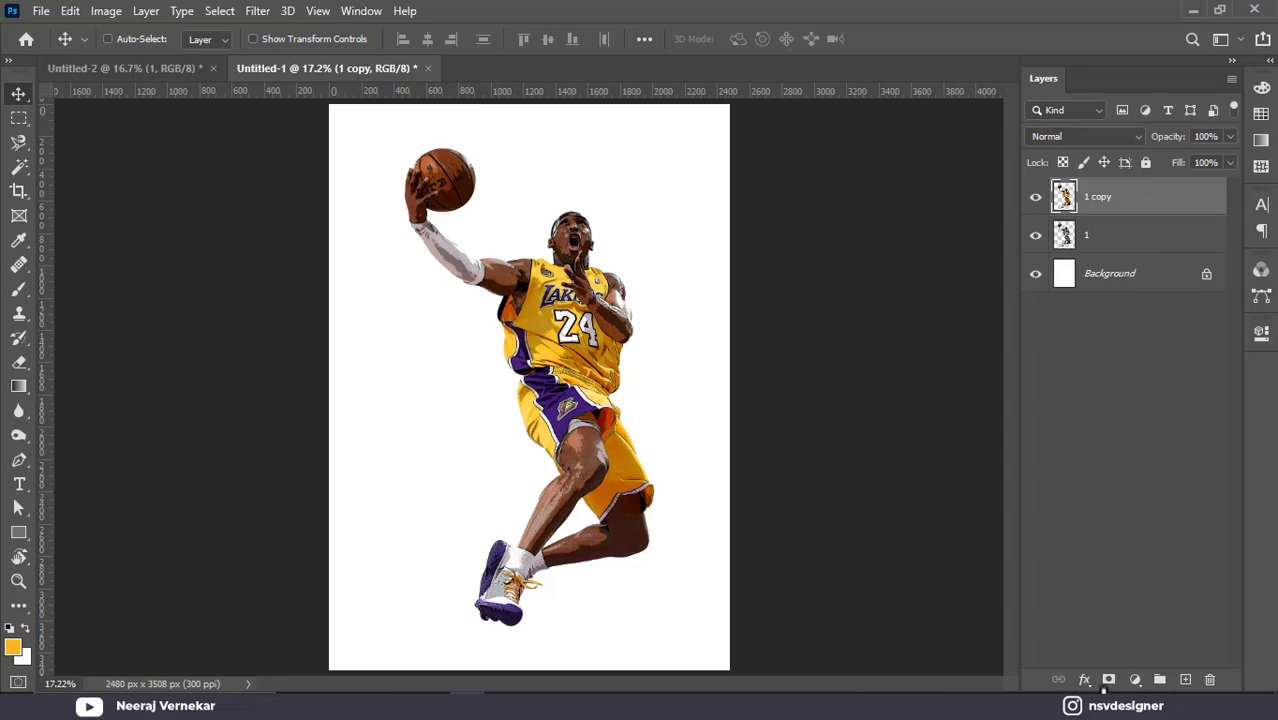
click(1107, 680)
key(b)
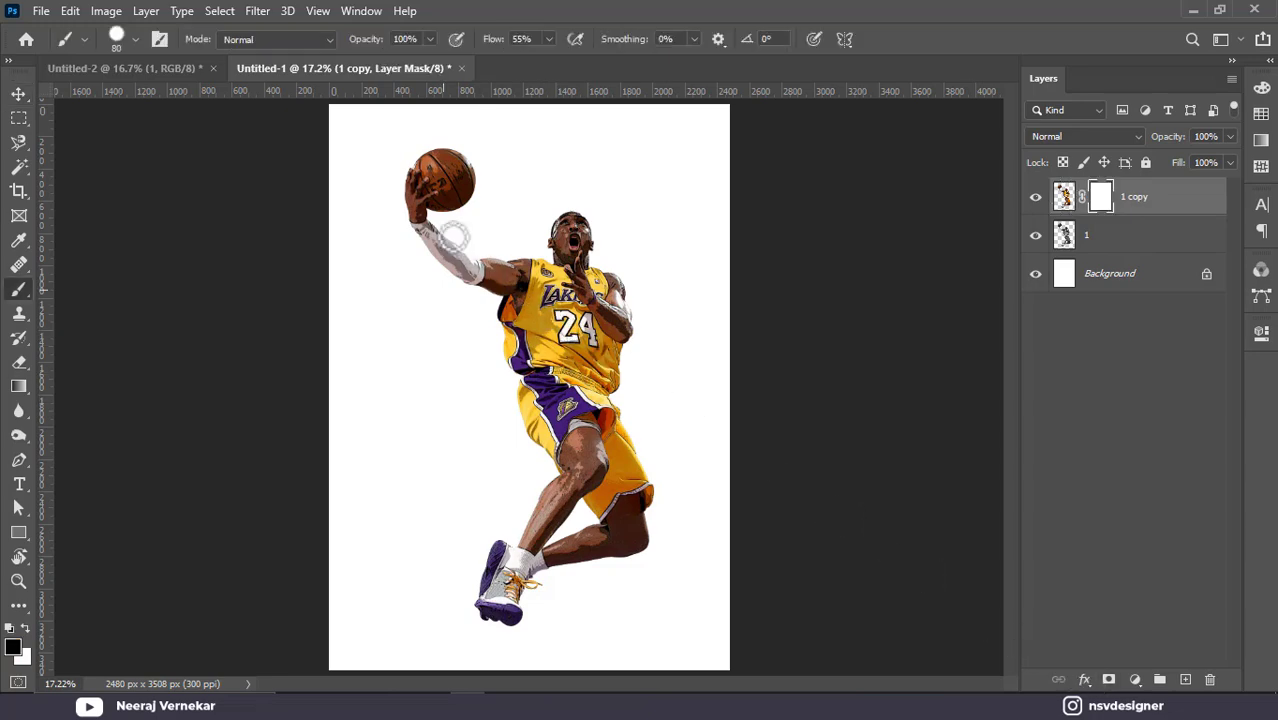
scroll(454, 235, up, 4)
scroll(454, 237, up, 2)
mouse_move(436, 268)
mouse_down()
mouse_move(418, 296)
mouse_move(439, 252)
mouse_move(430, 216)
mouse_move(374, 244)
mouse_move(517, 234)
mouse_move(528, 274)
mouse_move(467, 284)
mouse_move(528, 273)
mouse_move(586, 287)
mouse_up()
scroll(586, 287, up, 2)
scroll(578, 289, up, 4)
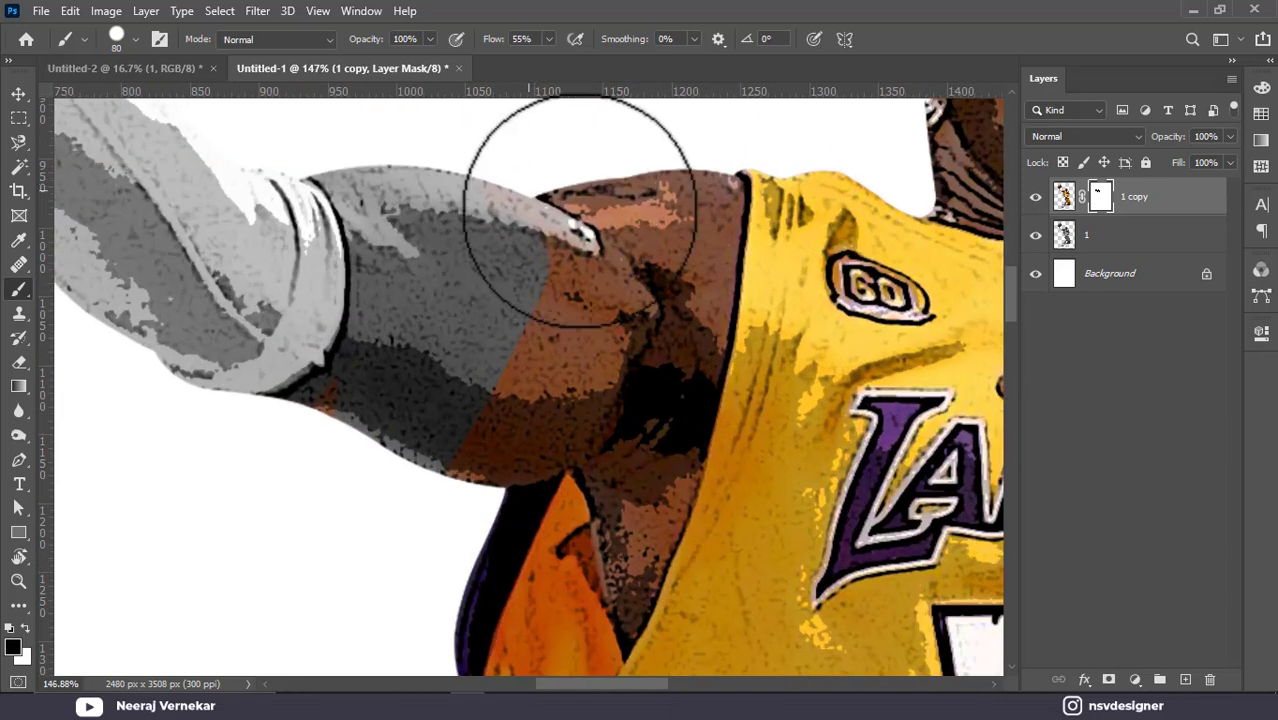
Brush black on the mask over the raised arm's shoulder and armpit up to the jersey edge, reducing the brush to 20 for the narrow areas.
key(p)
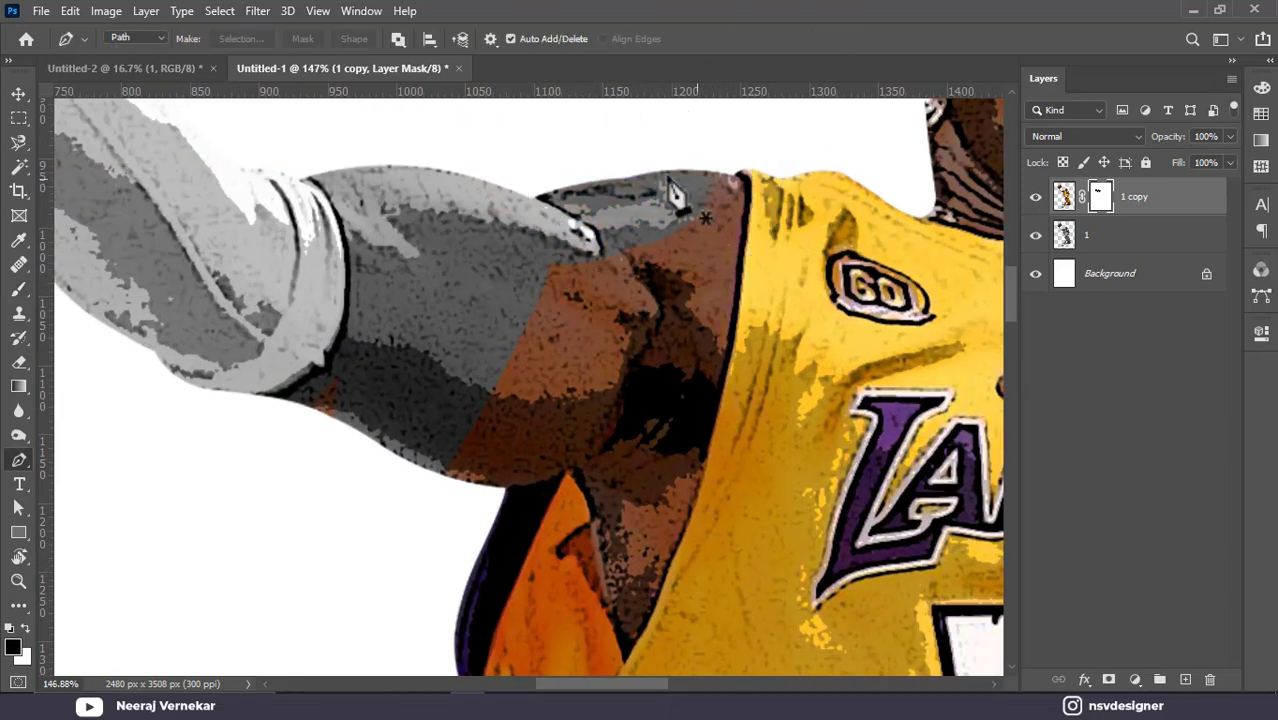
key(c)
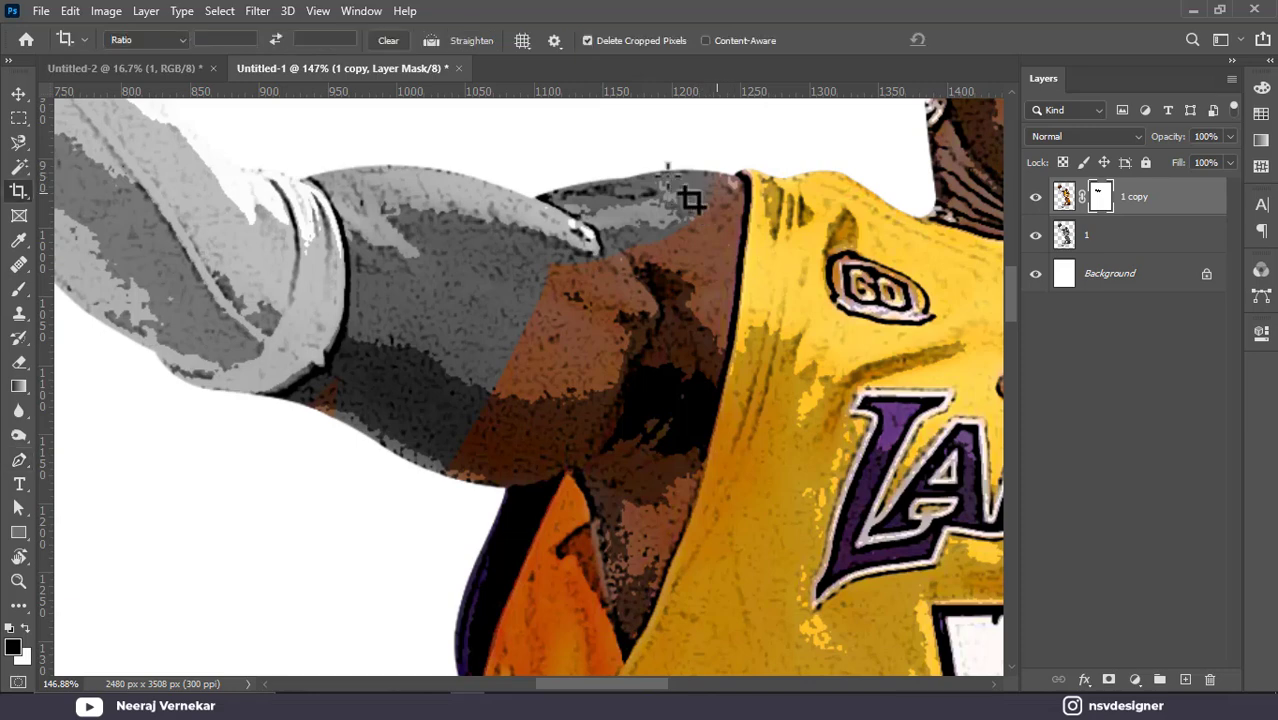
key(b)
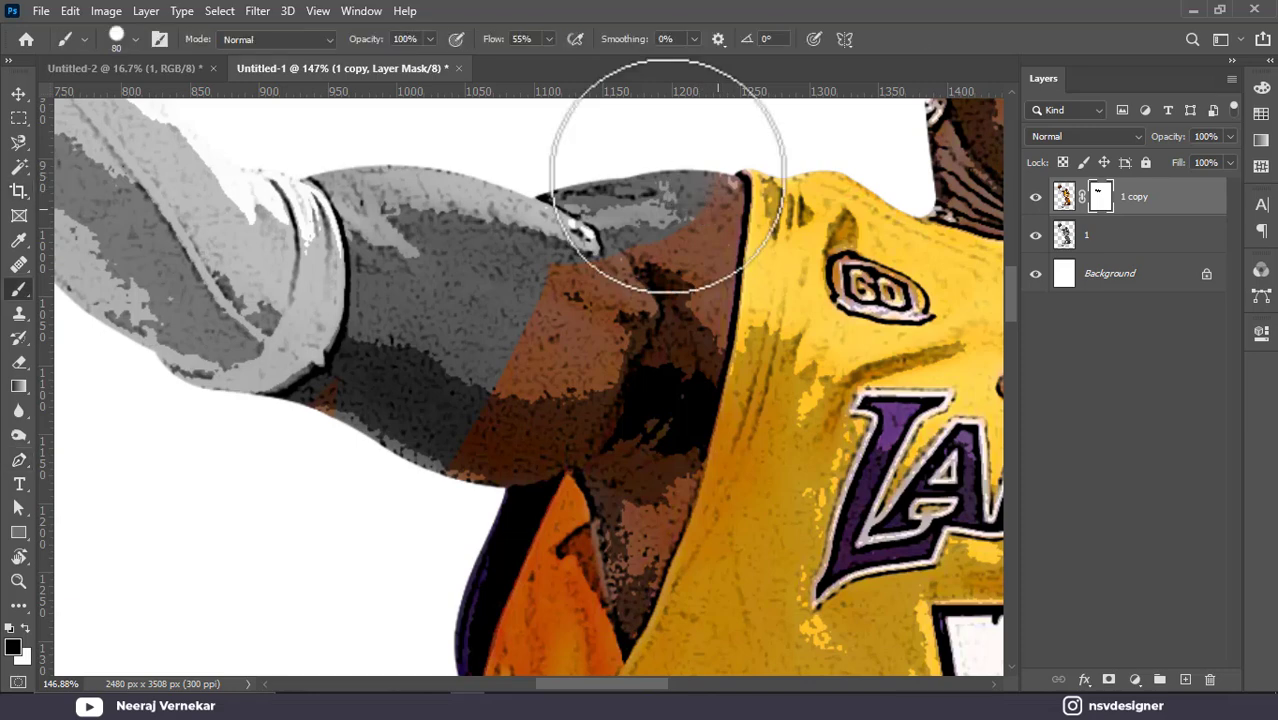
mouse_move(714, 188)
mouse_down()
mouse_move(699, 310)
mouse_move(668, 372)
mouse_move(659, 285)
mouse_move(575, 332)
mouse_move(630, 273)
mouse_up()
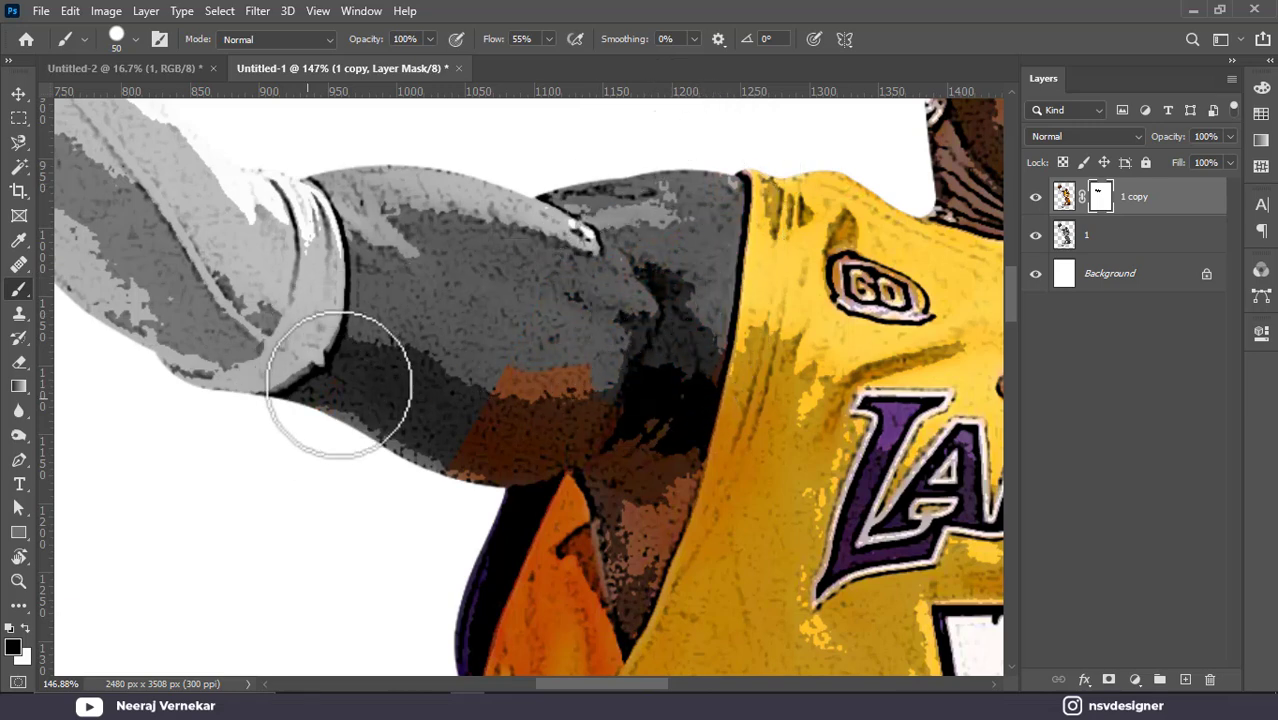
scroll(385, 357, down, 3)
mouse_move(428, 300)
mouse_down()
mouse_move(507, 309)
mouse_move(494, 250)
mouse_move(570, 257)
mouse_move(501, 306)
mouse_move(628, 294)
mouse_move(613, 352)
mouse_move(704, 227)
mouse_move(660, 372)
mouse_move(628, 427)
mouse_move(600, 336)
mouse_move(548, 314)
mouse_move(498, 333)
mouse_move(586, 315)
mouse_move(626, 483)
mouse_move(691, 329)
mouse_move(626, 507)
mouse_up()
key(bracketleft)
key(bracketleft)
key(bracketleft)
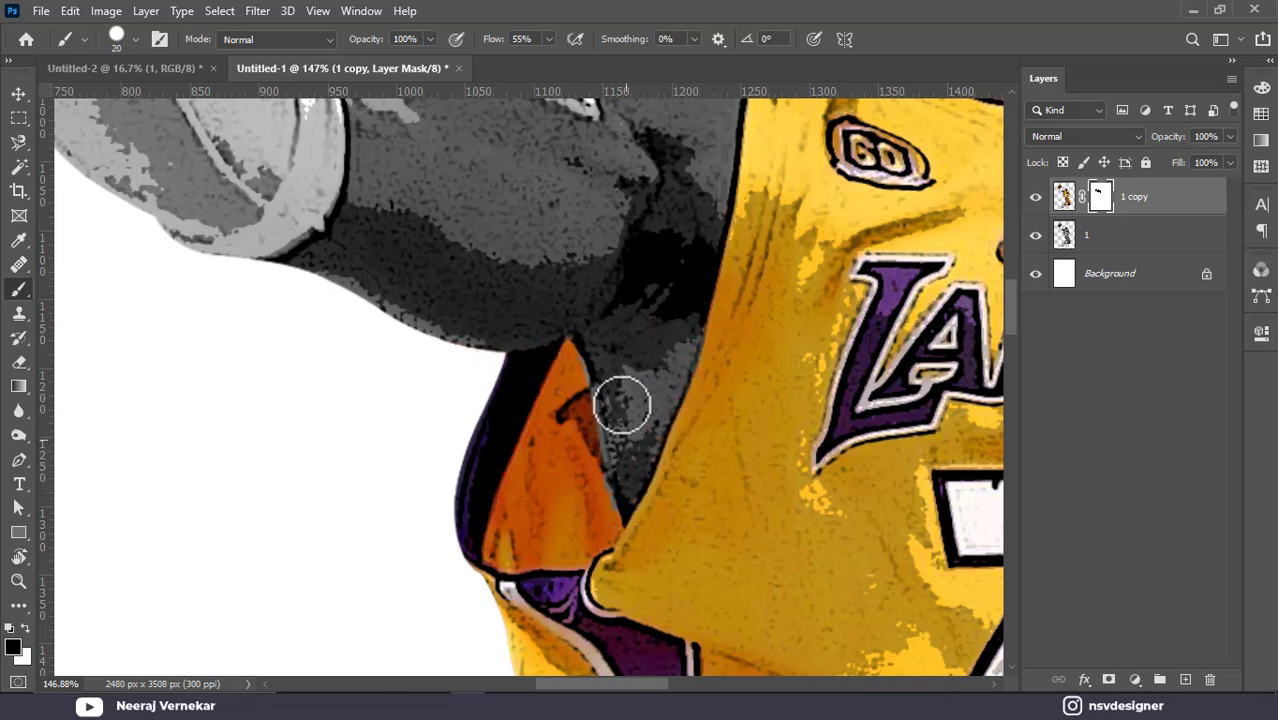
Mask out the color on the sleeve's wrist end and the palm of the raised hand with a larger black brush.
scroll(600, 285, up, 3)
scroll(600, 273, down, 4)
drag(418, 222, 735, 550)
drag(436, 319, 482, 401)
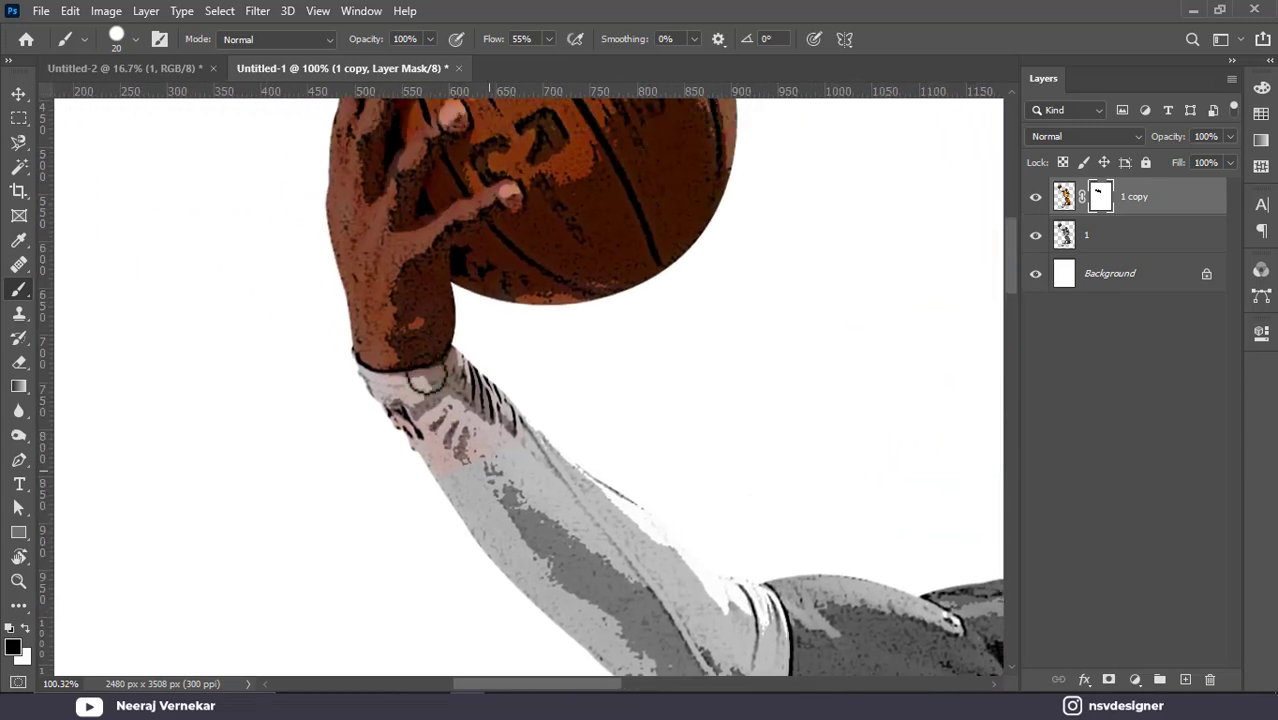
key(bracketright)
key(bracketright)
key(bracketright)
key(bracketright)
mouse_move(440, 340)
mouse_down()
mouse_move(399, 365)
mouse_move(358, 236)
mouse_move(337, 291)
mouse_up()
Mask the color off the fingers and thumb side of the hand holding the ball, using a fine brush of about 15 to 20.
scroll(358, 236, up, 3)
key(bracketleft)
key(bracketleft)
key(bracketleft)
key(bracketleft)
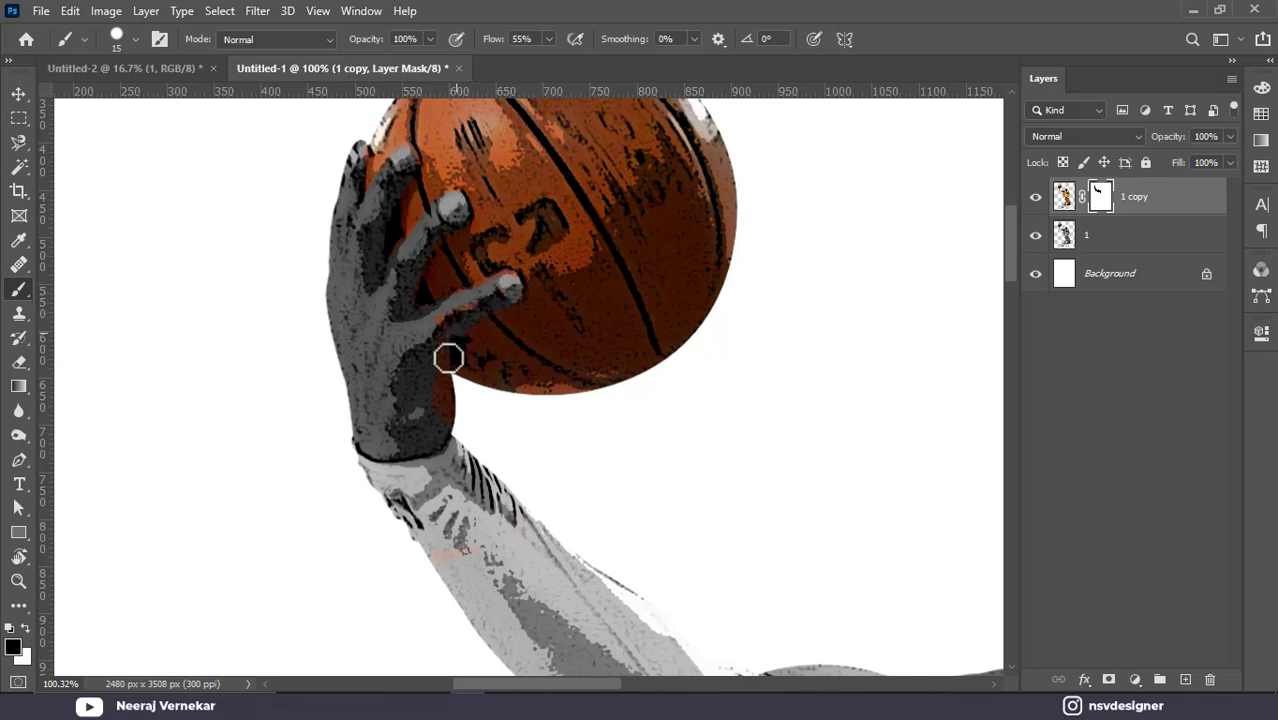
mouse_move(440, 337)
mouse_down()
mouse_move(456, 323)
mouse_move(428, 428)
mouse_move(433, 390)
mouse_up()
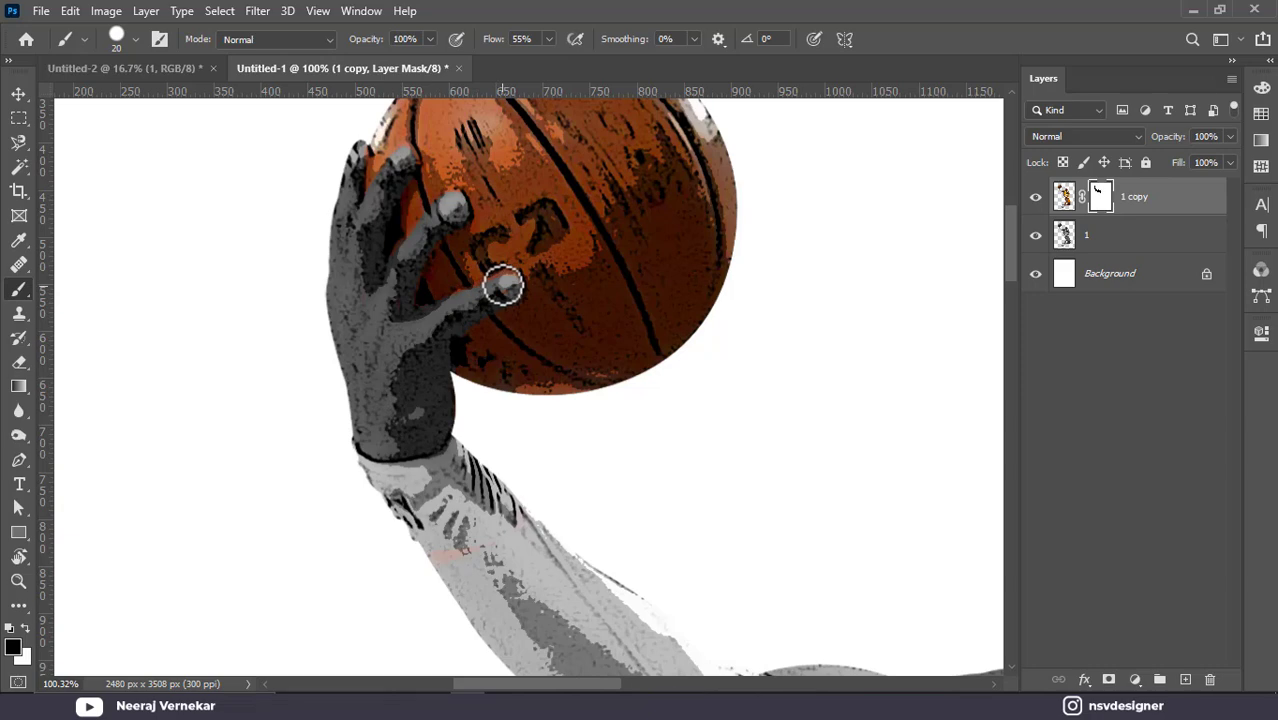
Mask out the color of the player's head, face and neck with an enlarged black brush.
scroll(391, 225, up, 3)
scroll(391, 225, down, 2)
scroll(391, 225, down, 3)
scroll(535, 407, down, 2)
drag(367, 444, 257, 422)
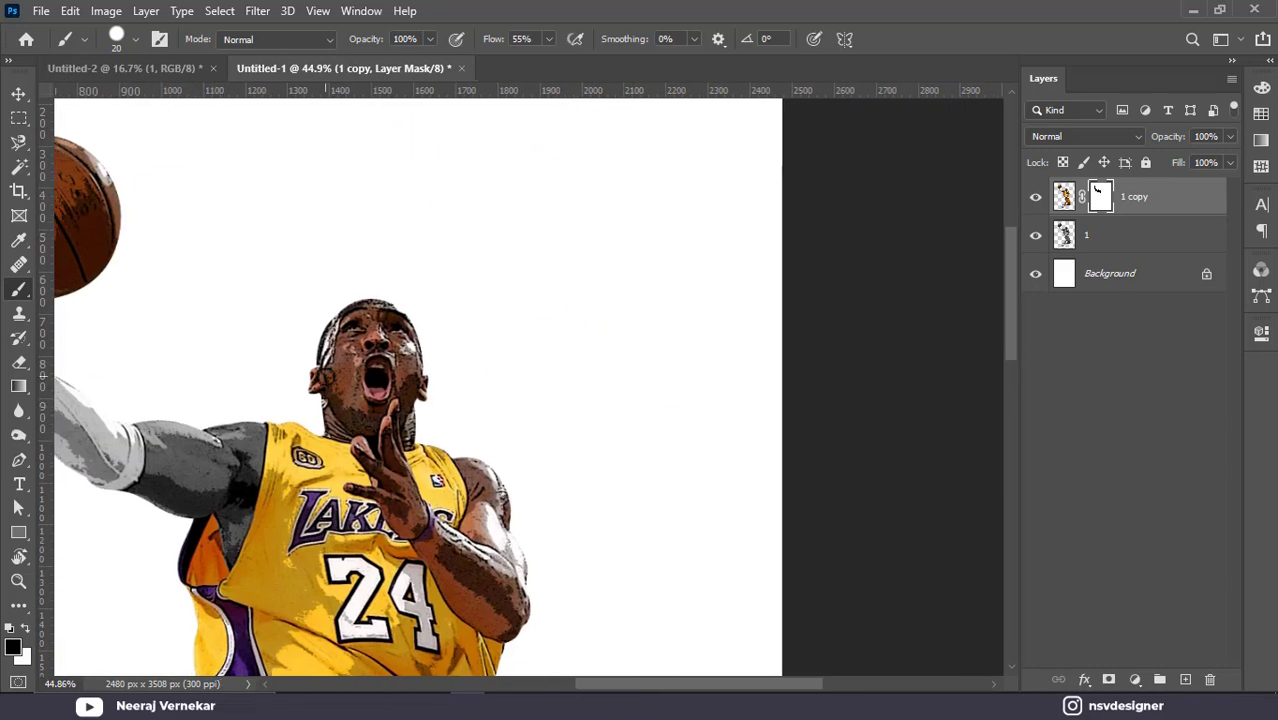
scroll(326, 377, up, 4)
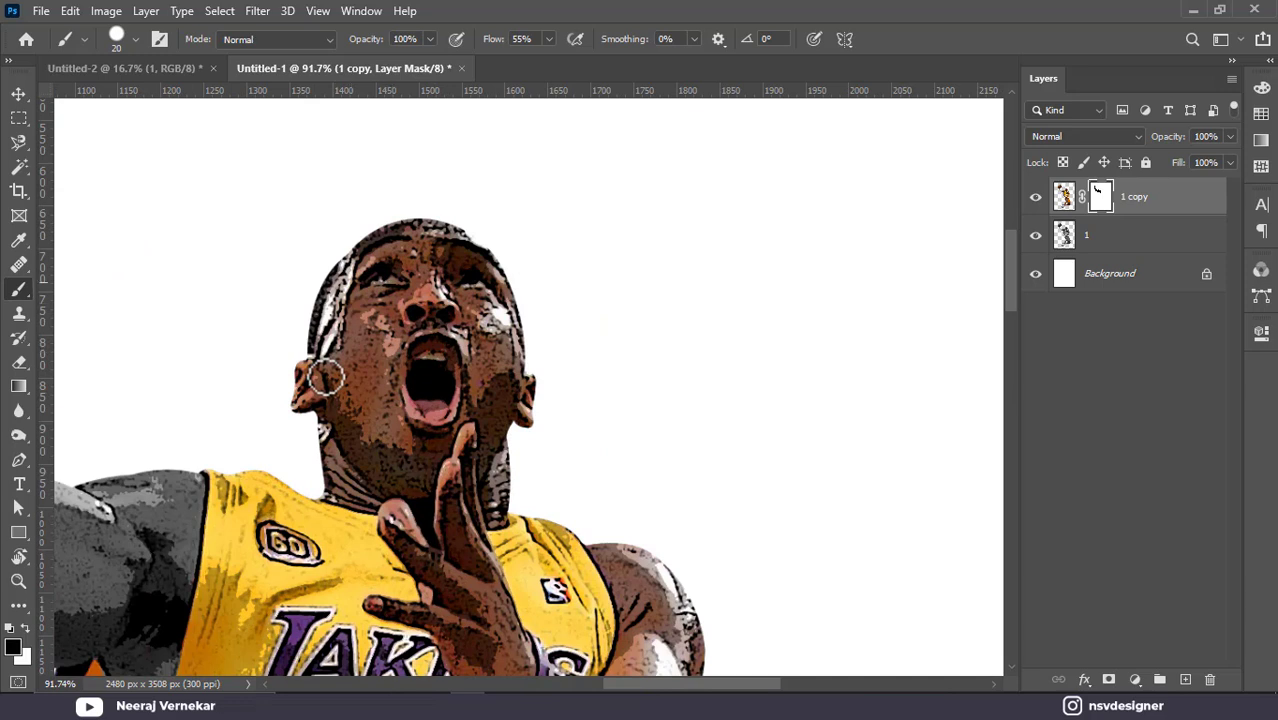
key(])
key(])
key(])
key(])
mouse_move(490, 240)
mouse_down()
mouse_move(275, 257)
mouse_move(327, 358)
mouse_move(445, 405)
mouse_move(382, 420)
mouse_move(348, 476)
mouse_move(357, 460)
mouse_move(485, 442)
mouse_move(514, 376)
mouse_up()
Mask out the color on the fingers and palm of the hand in front of the chest, using brush sizes between 15 and 50.
key([)
scroll(500, 405, down, 1)
key([)
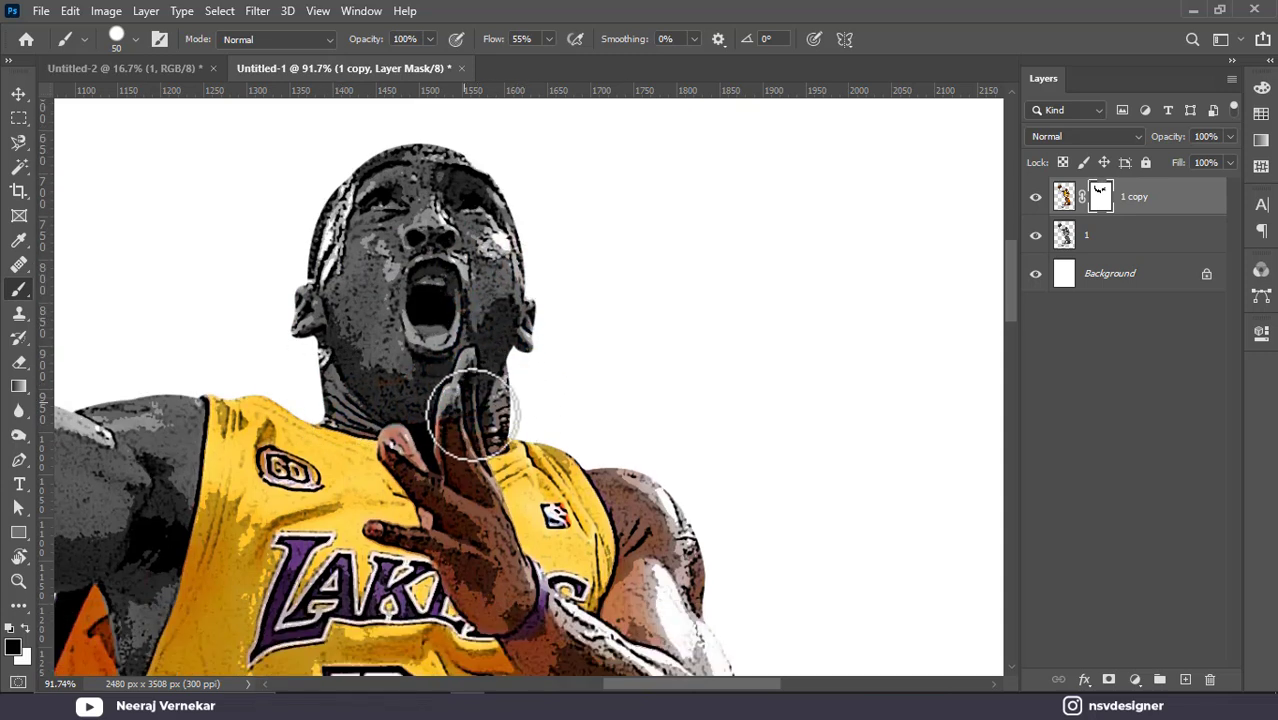
mouse_move(481, 417)
mouse_down()
mouse_move(454, 444)
mouse_move(390, 432)
mouse_up()
key([)
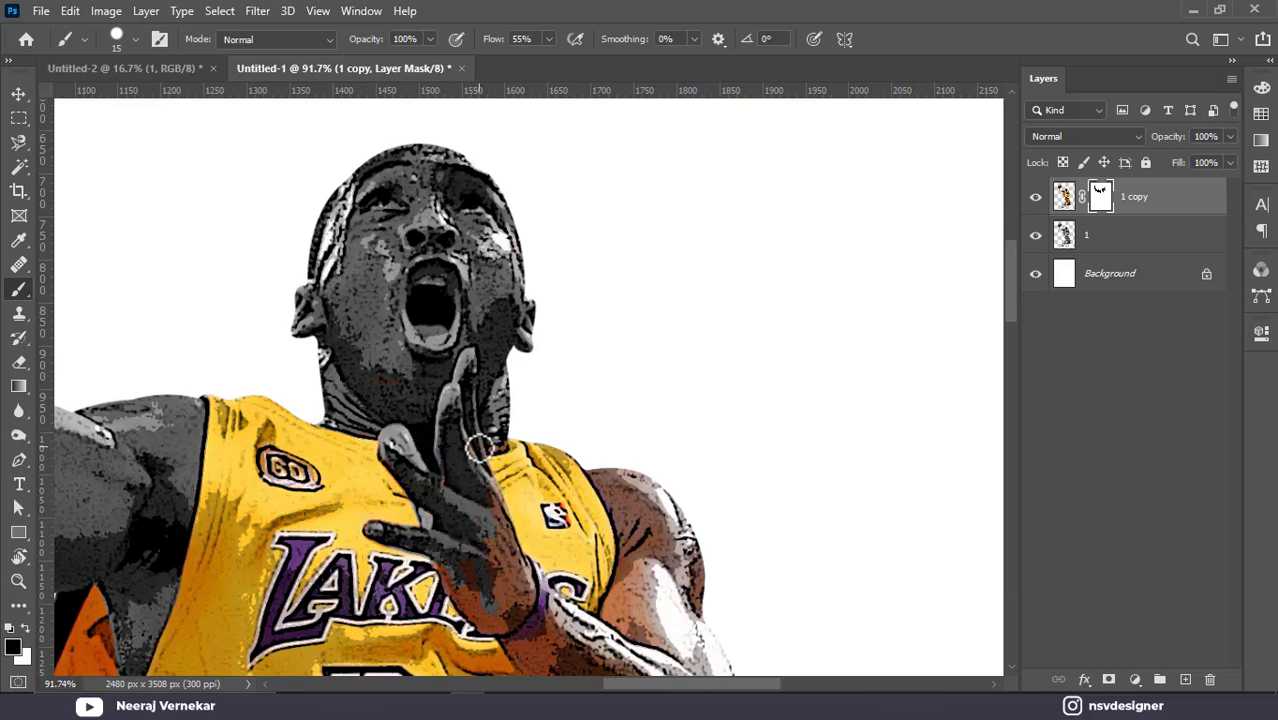
scroll(478, 447, down, 2)
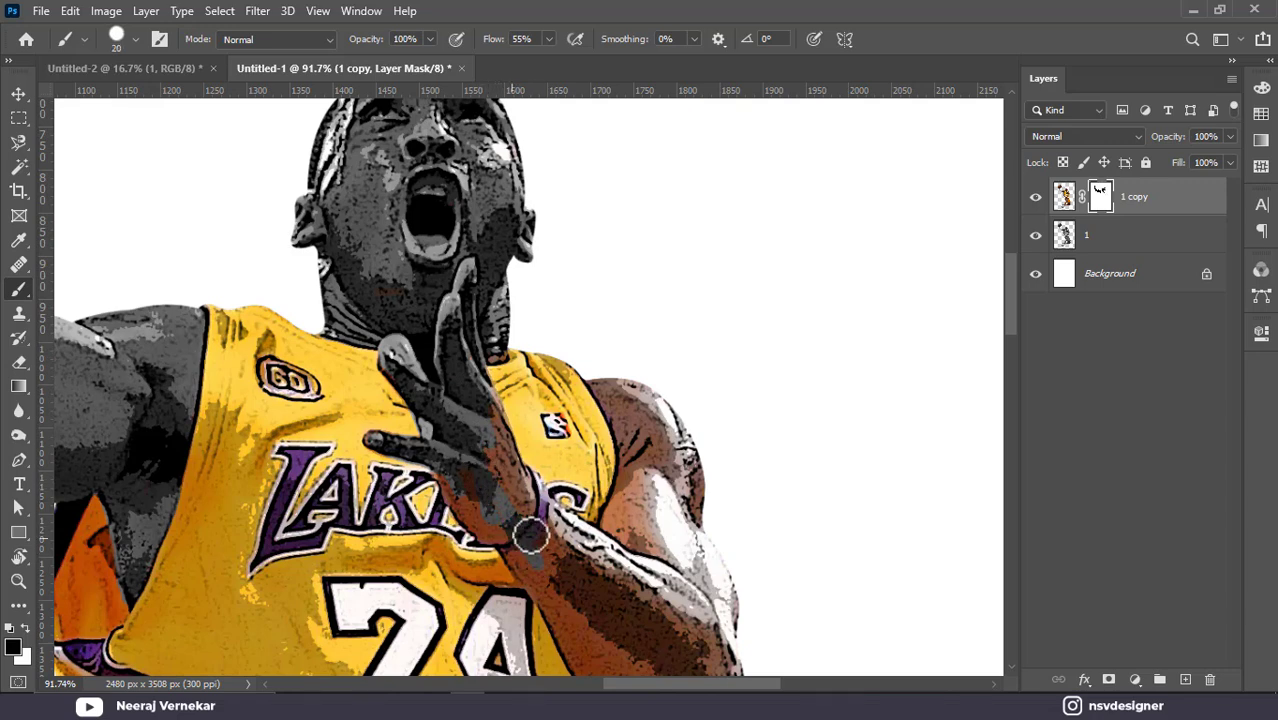
key(bracketright)
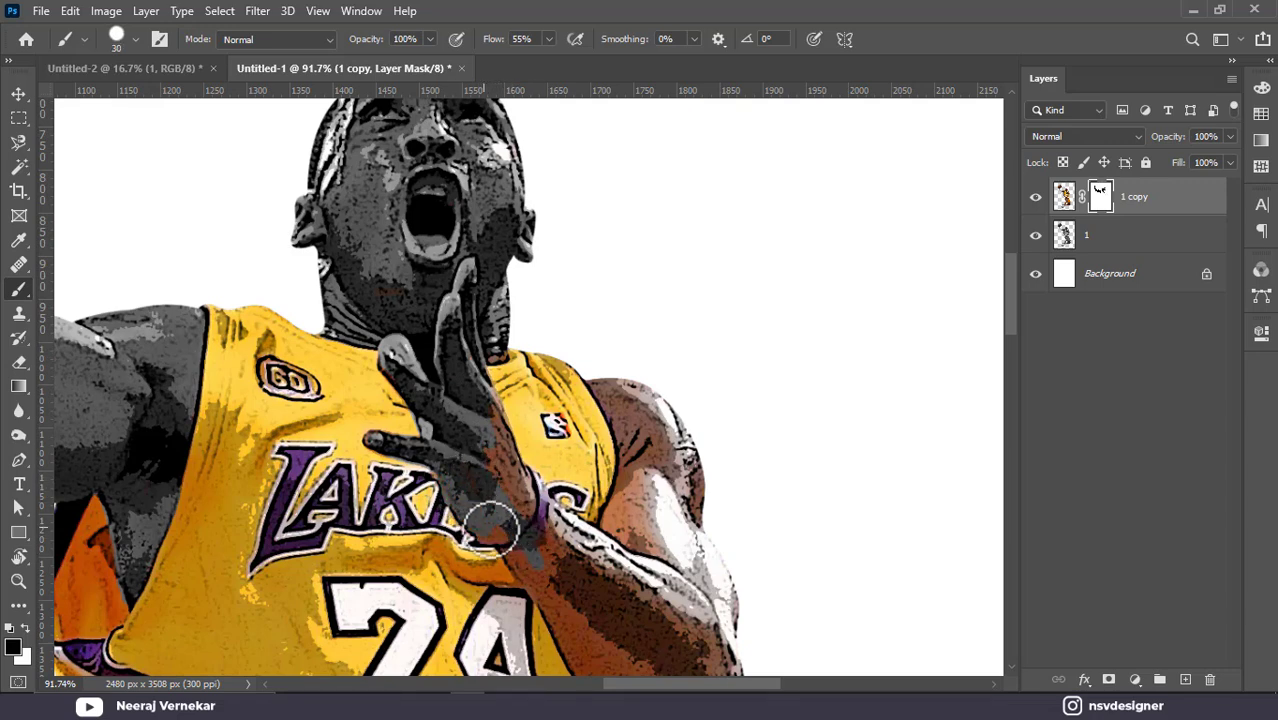
scroll(578, 620, down, 2)
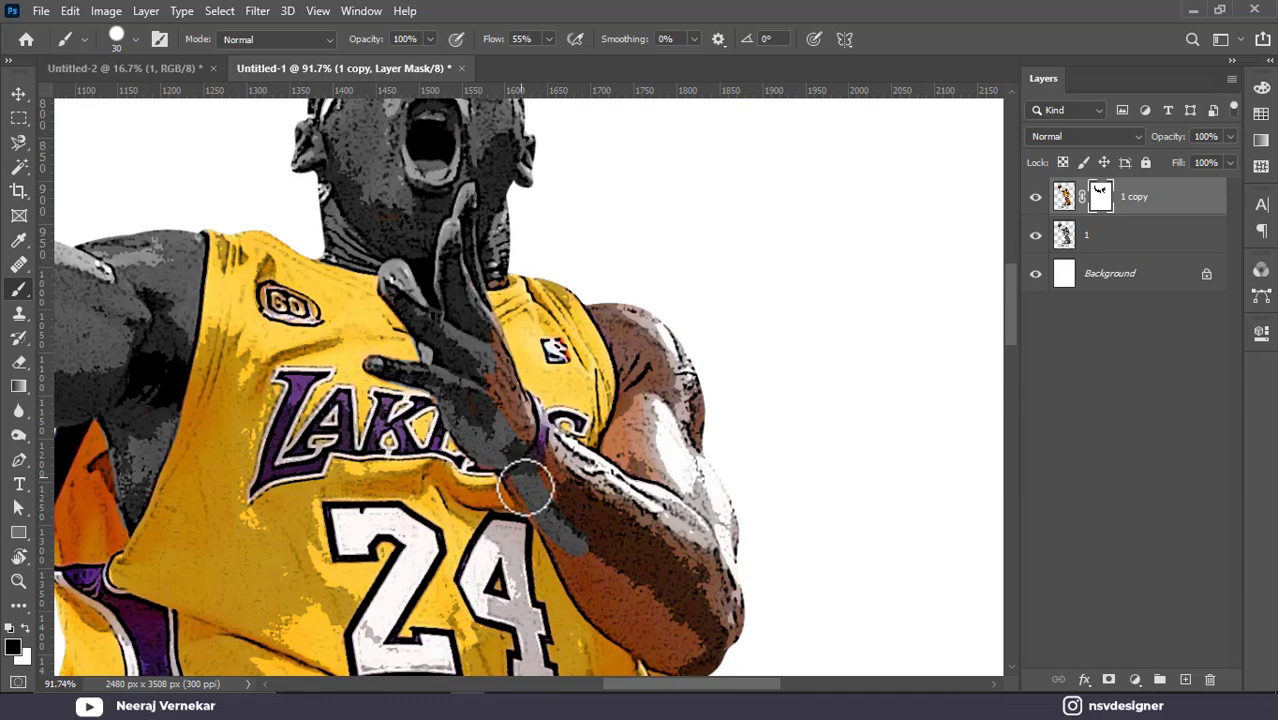
Mask out the color on the bent arm's wrist, forearm, elbow and shoulder, enlarging the brush to 60 for the broad areas.
mouse_move(567, 563)
mouse_down()
mouse_move(618, 633)
mouse_move(660, 652)
mouse_up()
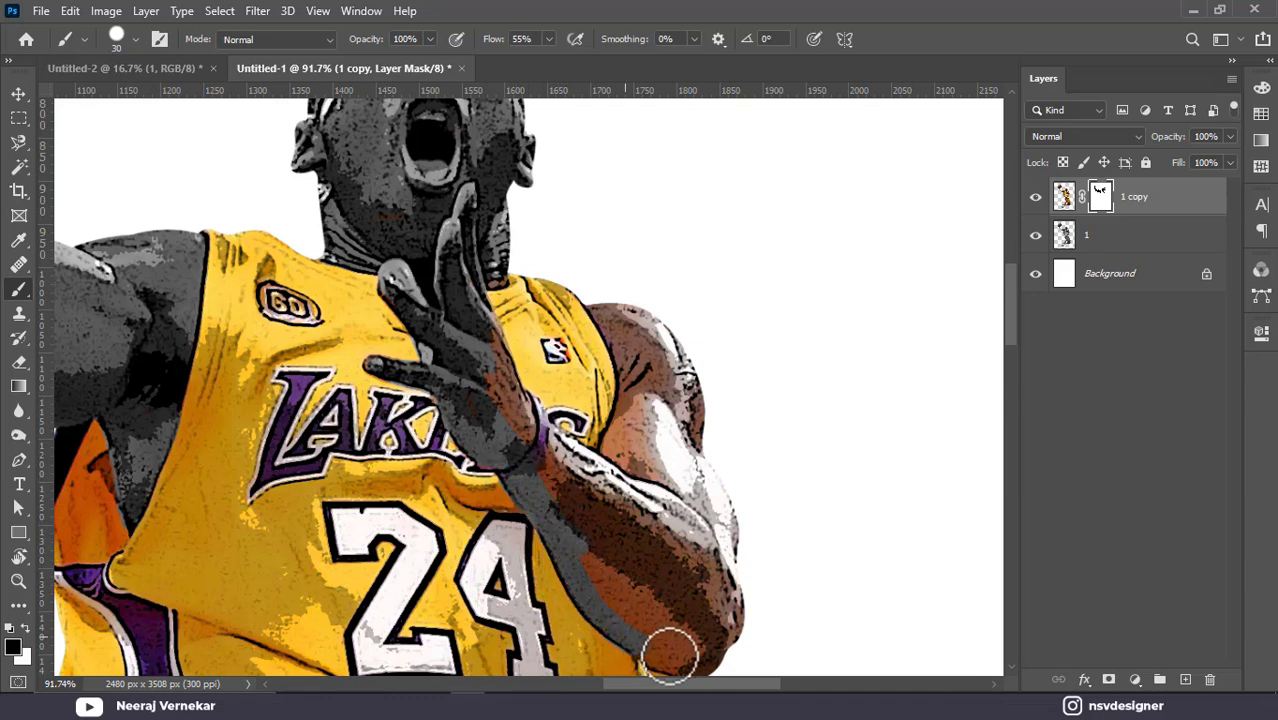
mouse_move(605, 291)
mouse_down()
mouse_move(635, 378)
mouse_move(617, 445)
mouse_up()
mouse_move(516, 415)
mouse_down()
mouse_move(492, 356)
mouse_move(578, 468)
mouse_move(563, 487)
mouse_up()
drag(628, 575, 688, 585)
key(bracketright)
key(bracketright)
key(bracketright)
drag(666, 313, 659, 319)
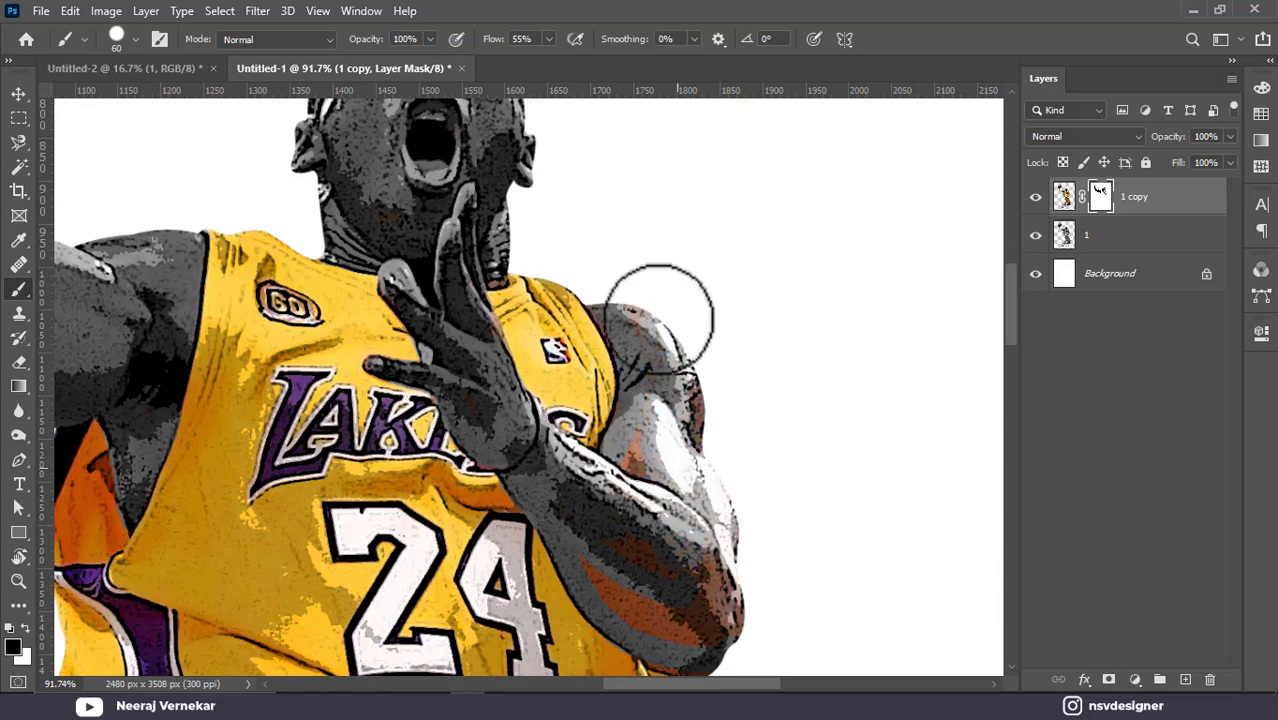
scroll(620, 480, down, 2)
mouse_move(605, 495)
mouse_down()
mouse_move(670, 399)
mouse_move(655, 410)
mouse_move(736, 528)
mouse_move(720, 538)
mouse_up()
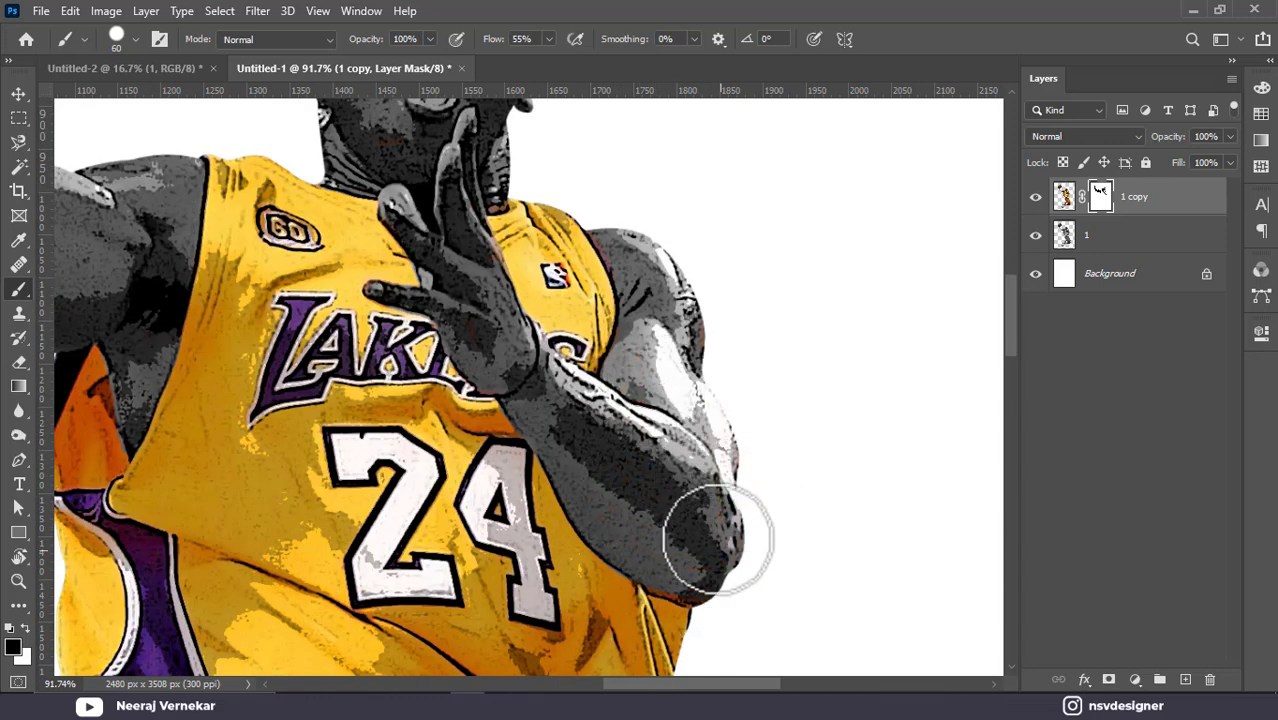
Mask out the color on the front leg's upper shin below the knee with a large black brush.
key(bracketleft)
key(bracketleft)
scroll(700, 540, down, 2)
scroll(705, 538, down, 3)
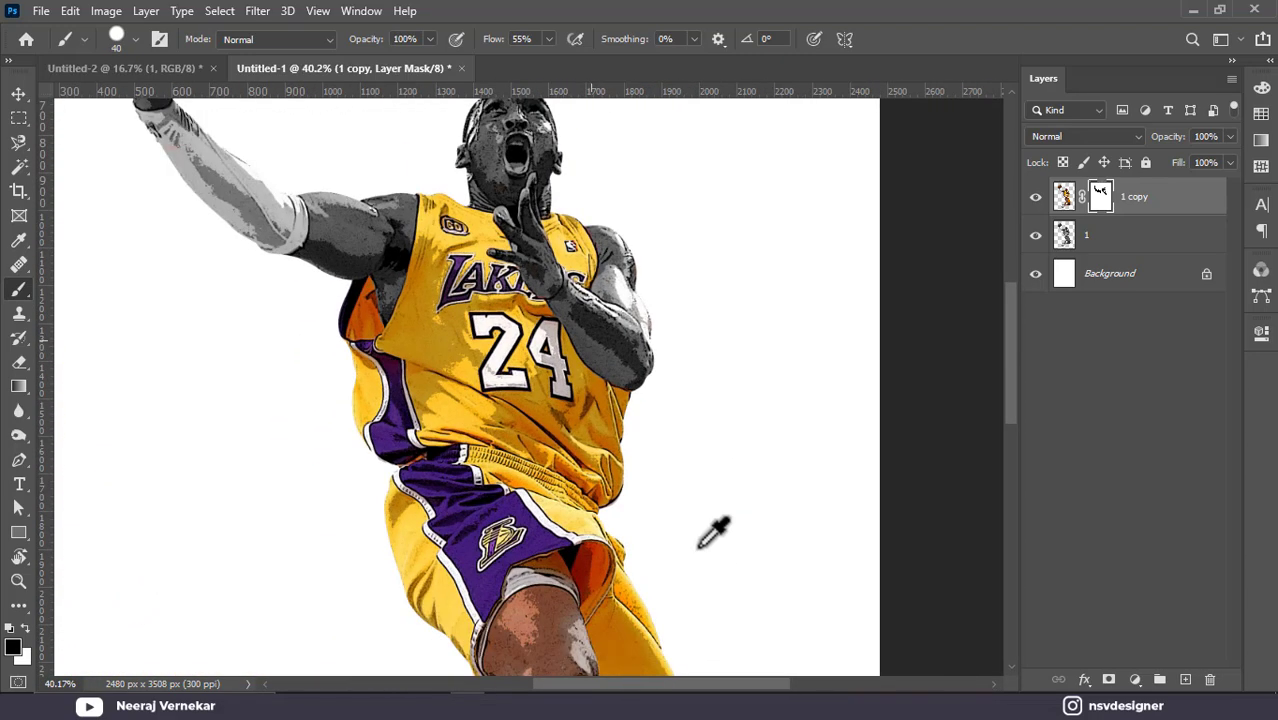
scroll(600, 500, down, 6)
scroll(490, 465, up, 2)
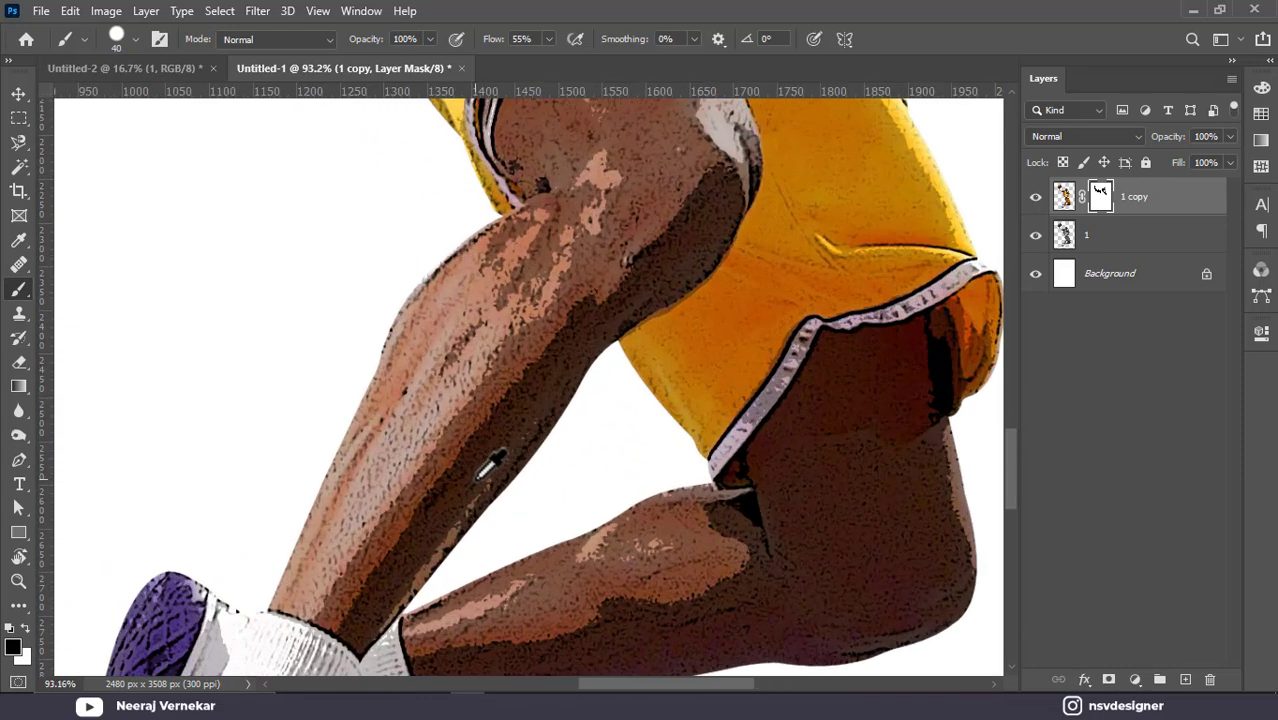
key(bracketright)
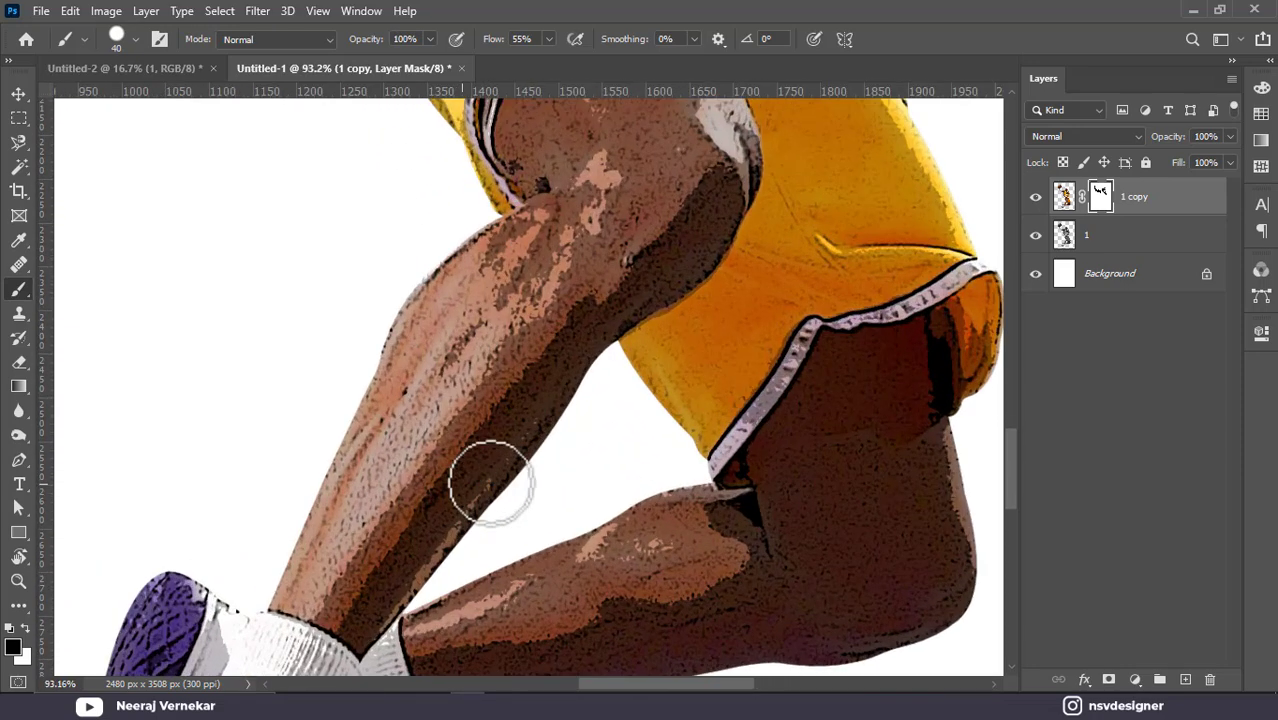
key(bracketright)
key(bracketright)
key(bracketright)
key(bracketright)
key(bracketright)
key(bracketright)
mouse_move(345, 399)
mouse_down()
mouse_move(570, 553)
mouse_move(392, 406)
mouse_move(568, 537)
mouse_up()
key(bracketleft)
key(bracketleft)
mouse_move(414, 329)
mouse_down()
mouse_move(553, 433)
mouse_move(499, 313)
mouse_move(538, 335)
mouse_move(503, 337)
mouse_up()
Mask out the color on the front leg's lower shin down to the sock with a brush of size 70.
key(bracketleft)
key(bracketleft)
key(bracketleft)
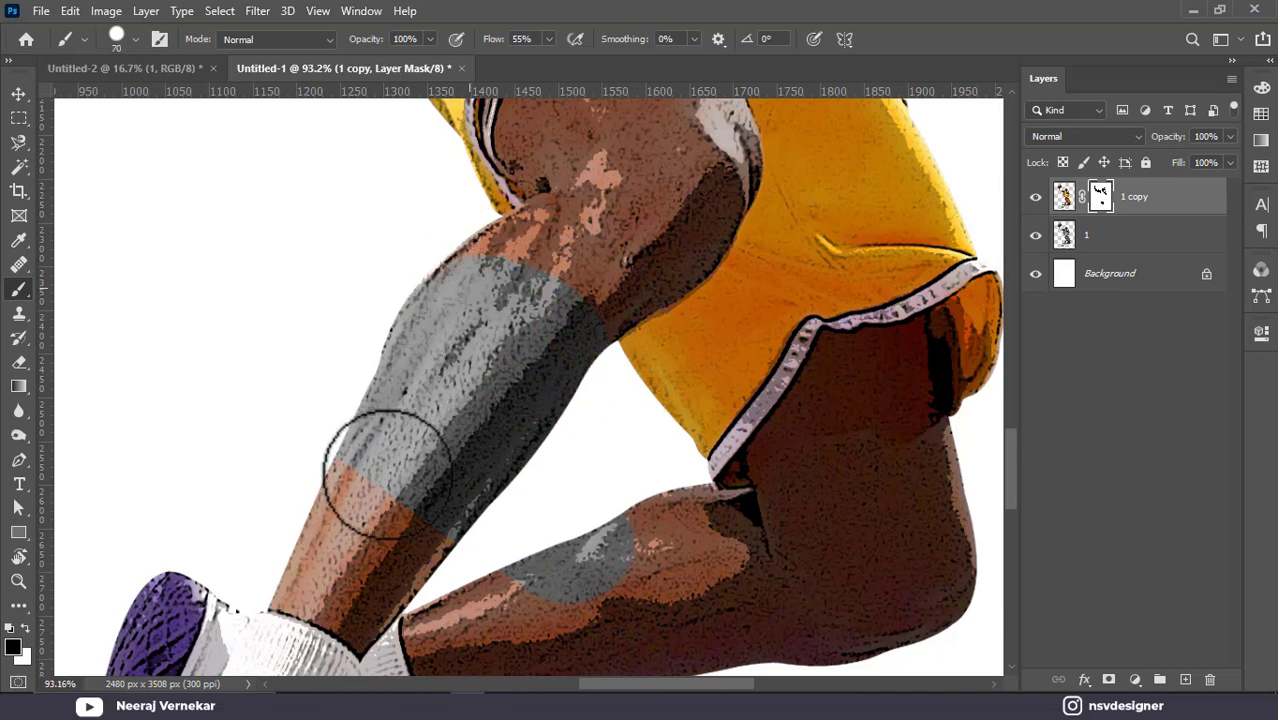
drag(360, 479, 403, 532)
scroll(390, 520, down, 2)
mouse_move(334, 454)
mouse_down()
mouse_move(369, 497)
mouse_move(356, 523)
mouse_move(296, 522)
mouse_move(317, 540)
mouse_move(283, 529)
mouse_move(356, 566)
mouse_move(483, 463)
mouse_move(433, 476)
mouse_move(470, 443)
mouse_move(382, 536)
mouse_up()
Mask out the color on the rear leg from the sock to the mid-calf, using brush sizes 35 and 45.
key(bracketleft)
key(bracketleft)
key(bracketleft)
key(bracketleft)
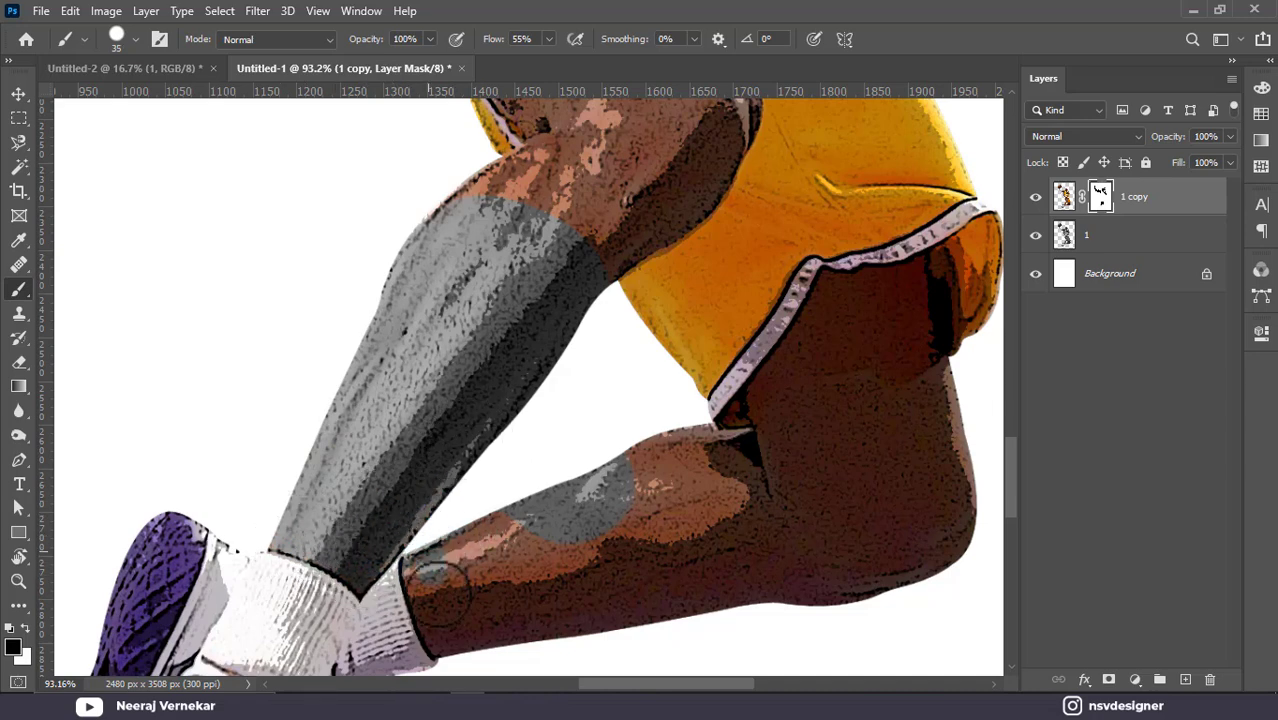
mouse_move(440, 598)
mouse_down()
mouse_move(447, 635)
mouse_move(417, 577)
mouse_move(465, 647)
mouse_move(423, 587)
mouse_move(445, 638)
mouse_up()
key(bracketright)
key(bracketright)
mouse_move(582, 502)
mouse_down()
mouse_move(542, 525)
mouse_move(636, 573)
mouse_up()
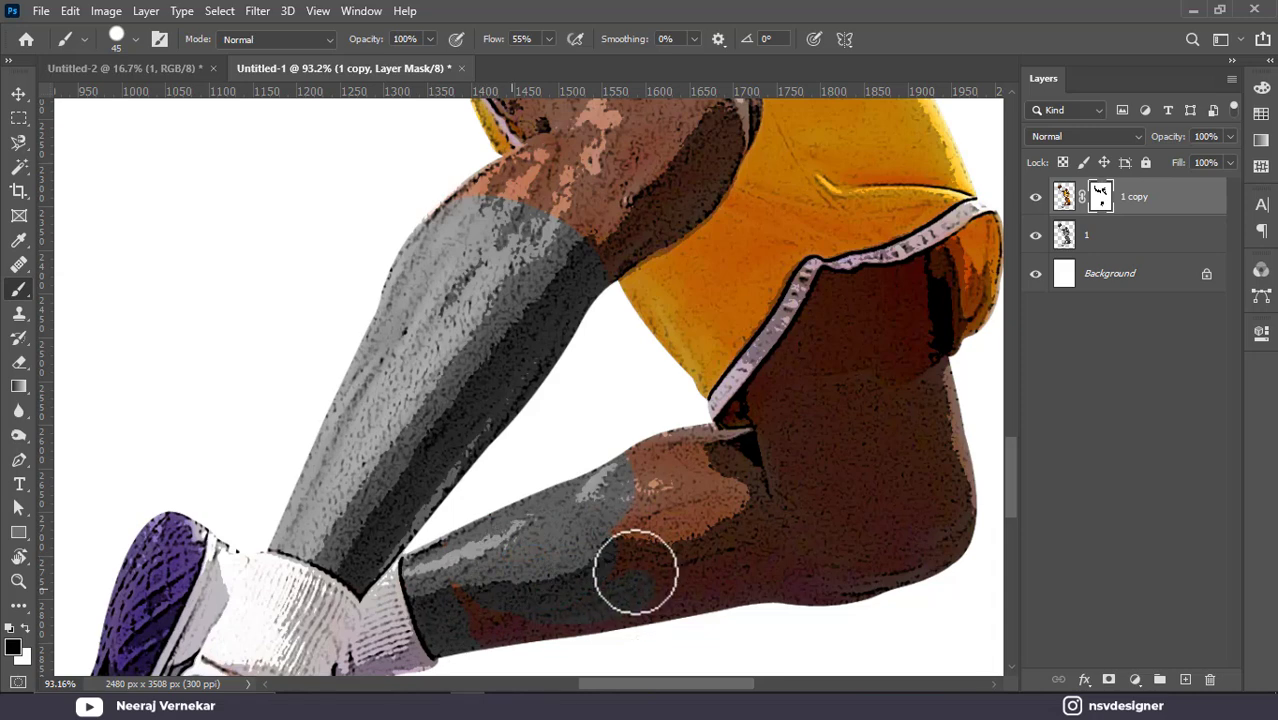
Mask out the color on the rest of the rear calf and along the underside of the bent knee.
scroll(600, 560, down, 2)
mouse_move(466, 498)
mouse_down()
mouse_move(514, 545)
mouse_move(599, 482)
mouse_move(692, 488)
mouse_move(669, 436)
mouse_move(685, 417)
mouse_move(655, 455)
mouse_move(643, 390)
mouse_move(702, 373)
mouse_move(662, 398)
mouse_move(669, 370)
mouse_move(656, 360)
mouse_move(686, 350)
mouse_move(759, 358)
mouse_move(726, 418)
mouse_move(937, 463)
mouse_move(740, 491)
mouse_move(716, 521)
mouse_move(998, 479)
mouse_up()
key(bracketleft)
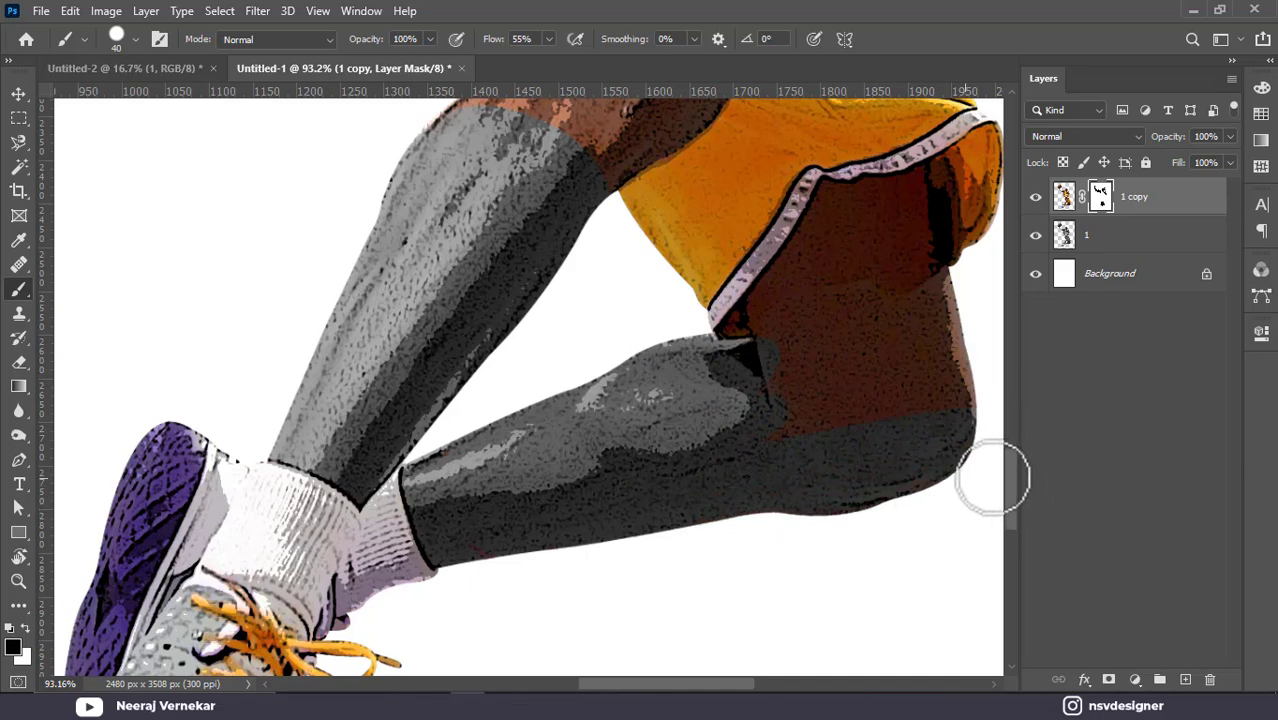
Mask out the color on the rear thigh up to the shorts, using brush size 10 along the hem and a large brush inside.
scroll(820, 403, up, 2)
mouse_move(820, 403)
mouse_down()
mouse_move(819, 479)
mouse_move(805, 442)
mouse_move(816, 422)
mouse_move(763, 420)
mouse_move(756, 400)
mouse_move(785, 368)
mouse_up()
key(bracketleft)
key(bracketleft)
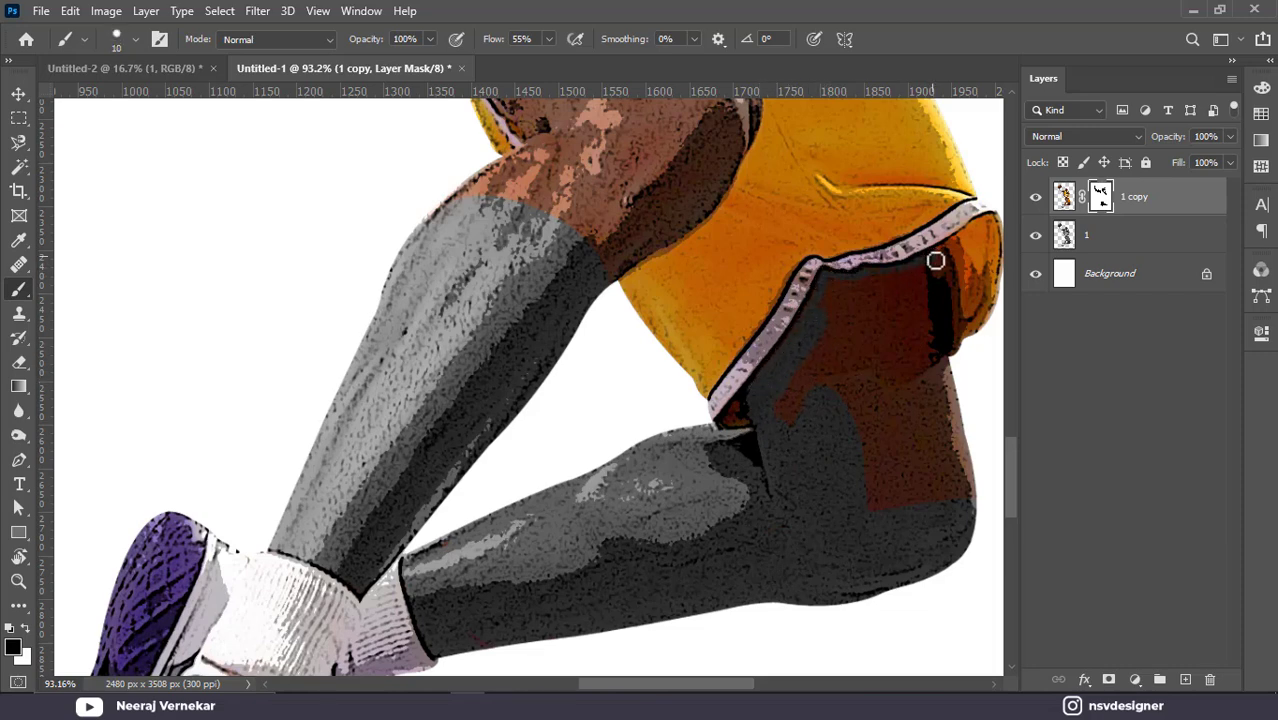
key(bracketright)
key(bracketright)
key(bracketright)
key(bracketright)
key(bracketright)
key(bracketright)
key(bracketright)
key(bracketright)
key(bracketright)
key(bracketright)
mouse_move(899, 471)
mouse_down()
mouse_move(953, 440)
mouse_move(934, 387)
mouse_move(908, 420)
mouse_move(873, 428)
mouse_move(846, 310)
mouse_move(873, 342)
mouse_move(880, 318)
mouse_move(911, 361)
mouse_move(932, 296)
mouse_move(912, 293)
mouse_move(794, 418)
mouse_move(813, 367)
mouse_move(812, 434)
mouse_move(827, 360)
mouse_move(850, 396)
mouse_move(814, 357)
mouse_up()
key(bracketleft)
key(bracketleft)
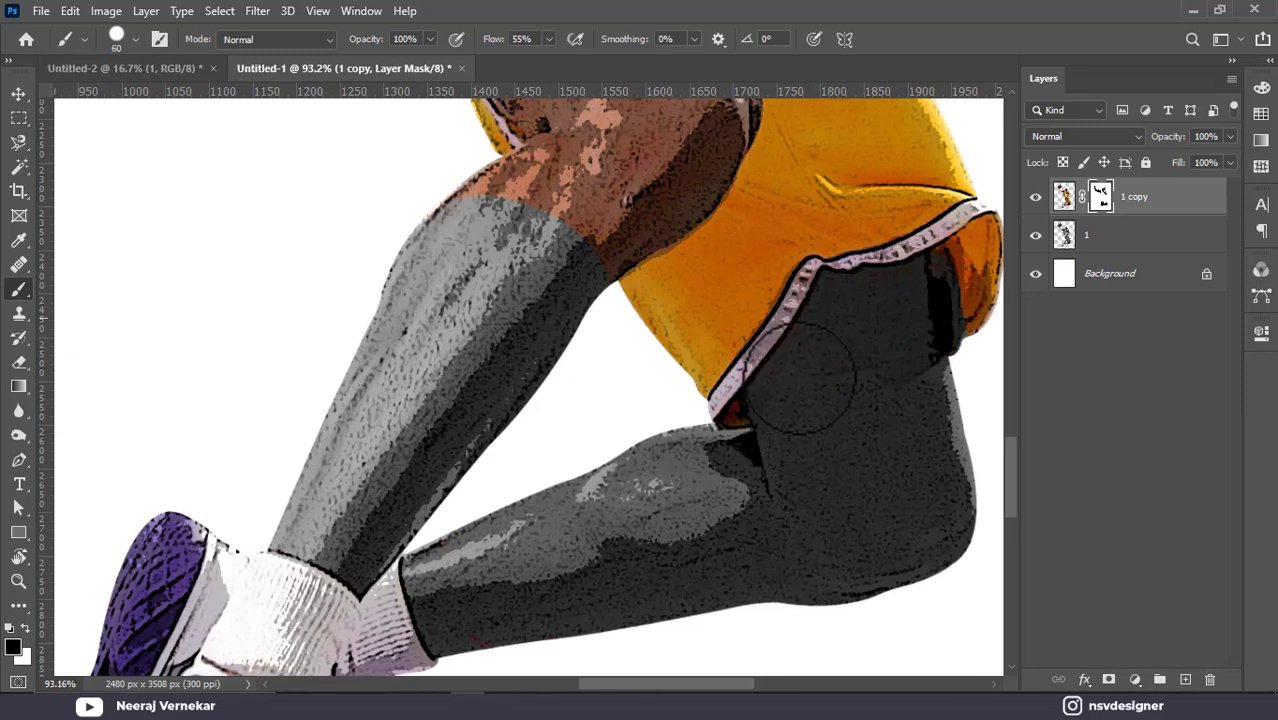
Mask out the color on the front leg's knee and thigh up to the shorts hem, reducing the brush to 45.
scroll(690, 300, up, 2)
key(bracketright)
key(bracketright)
mouse_move(556, 212)
mouse_down()
mouse_move(599, 268)
mouse_move(584, 325)
mouse_move(594, 345)
mouse_move(485, 384)
mouse_up()
key(bracketleft)
mouse_move(508, 360)
mouse_down()
mouse_move(549, 354)
mouse_move(677, 274)
mouse_move(662, 312)
mouse_move(595, 374)
mouse_move(602, 405)
mouse_up()
key(bracketleft)
key(bracketleft)
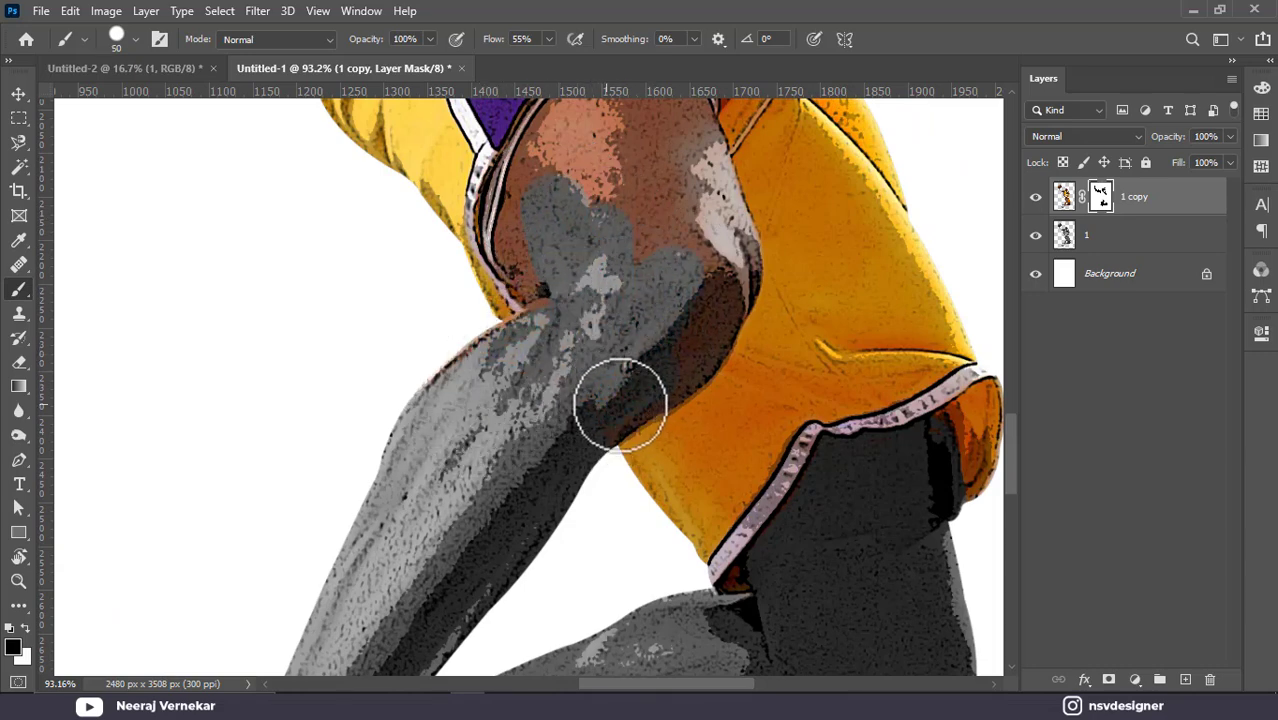
scroll(712, 282, up, 2)
scroll(712, 282, up, 1)
mouse_move(571, 451)
mouse_down()
mouse_move(521, 421)
mouse_move(519, 365)
mouse_move(571, 259)
mouse_move(618, 243)
mouse_move(655, 245)
mouse_move(594, 253)
mouse_move(669, 280)
mouse_move(665, 256)
mouse_move(710, 360)
mouse_move(654, 257)
mouse_move(663, 238)
mouse_move(698, 313)
mouse_move(664, 243)
mouse_move(695, 298)
mouse_move(684, 248)
mouse_move(703, 328)
mouse_move(639, 375)
mouse_move(602, 335)
mouse_move(593, 370)
mouse_move(635, 395)
mouse_move(669, 363)
mouse_move(693, 396)
mouse_move(650, 427)
mouse_up()
scroll(650, 427, down, 1)
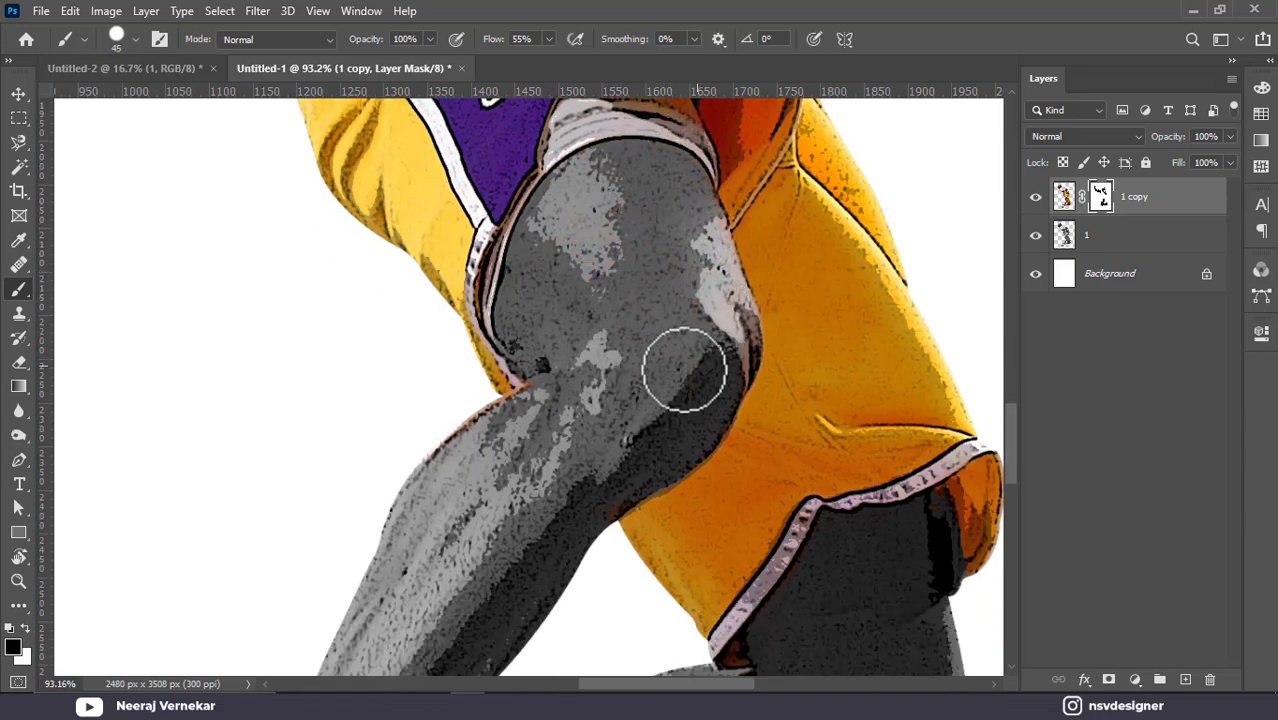
alt+scroll(676, 371, down, 1)
alt+scroll(700, 373, down, 4)
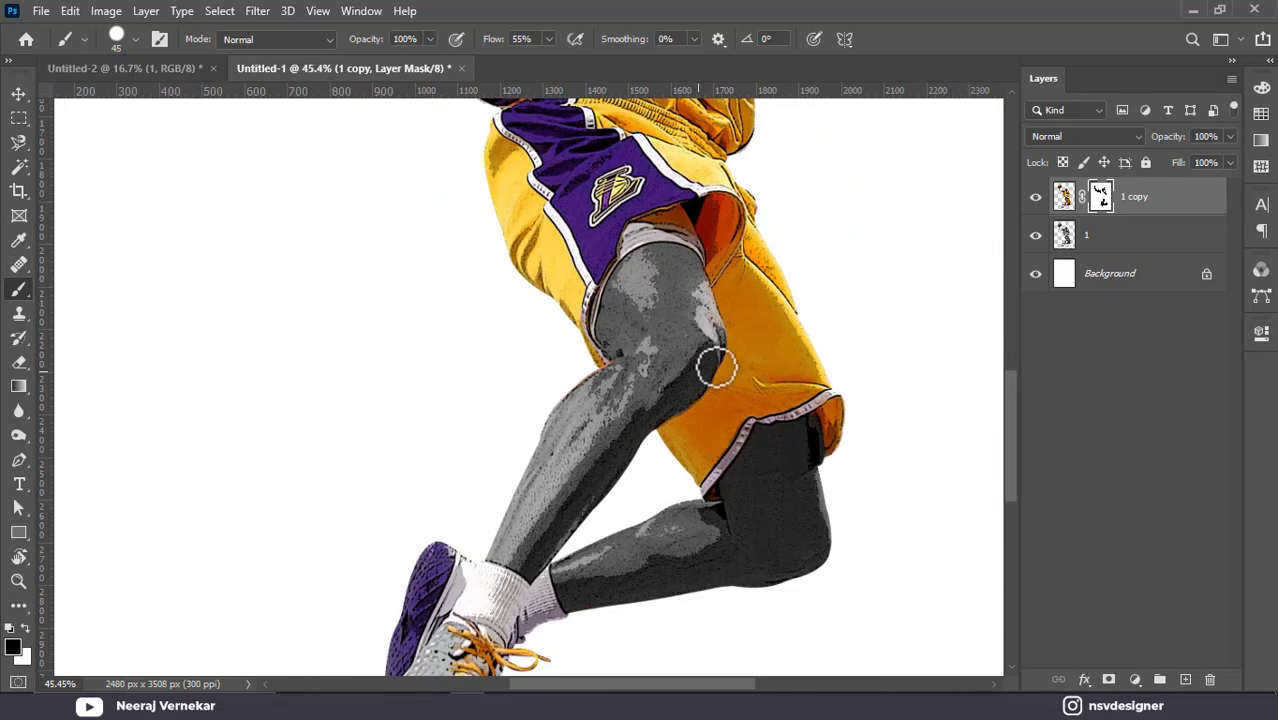
drag(785, 385, 655, 497)
alt+scroll(655, 497, down, 3)
Copy the Lakers logo from the Untitled-2 document into the Untitled-1 poster, directly above the Background layer.
click(18, 94)
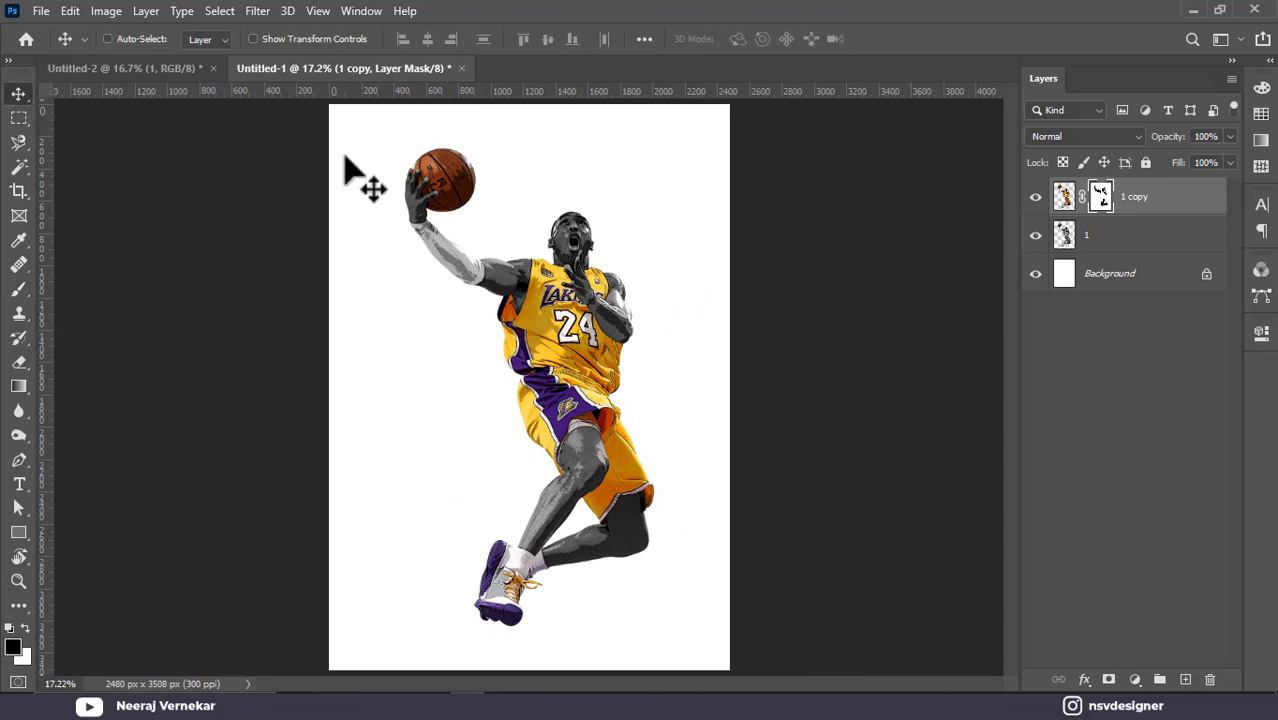
click(1100, 278)
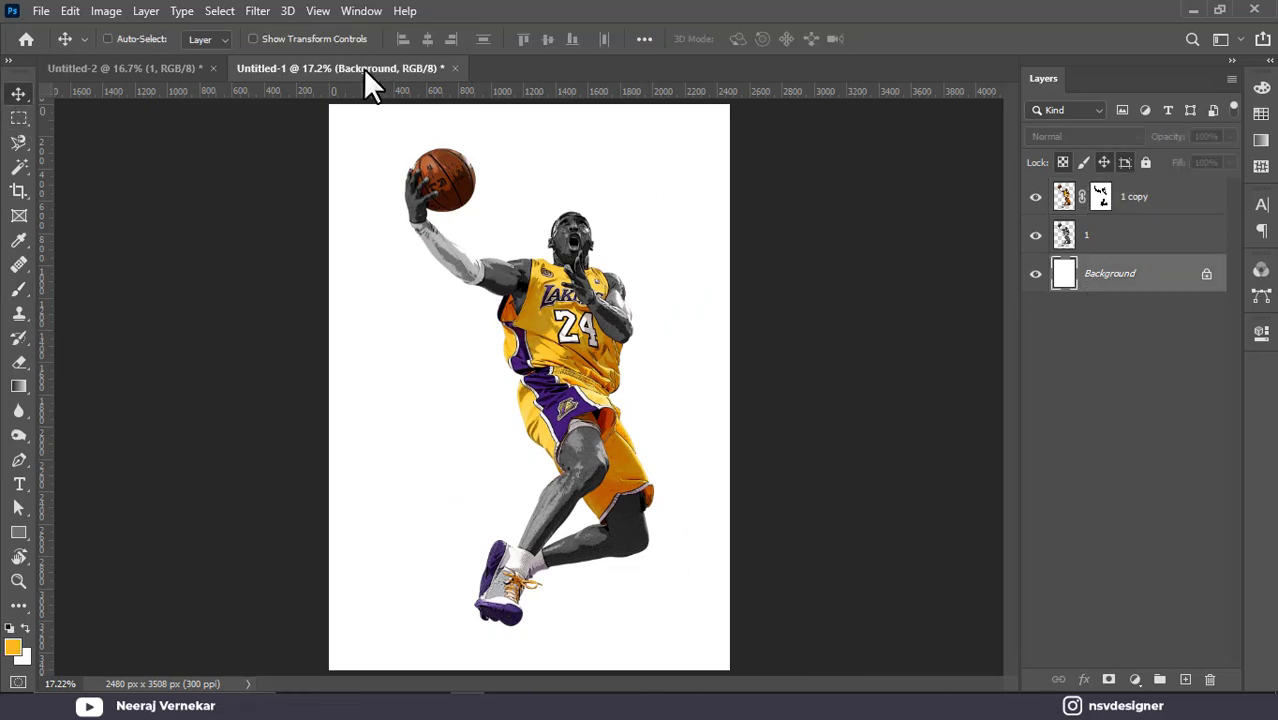
click(144, 66)
right_click(510, 199)
click(510, 205)
drag(510, 205, 641, 156)
Enlarge the logo and place it near the poster's upper edge, above the player's head.
key(ctrl+t)
key(ctrl+z)
key(ctrl+z)
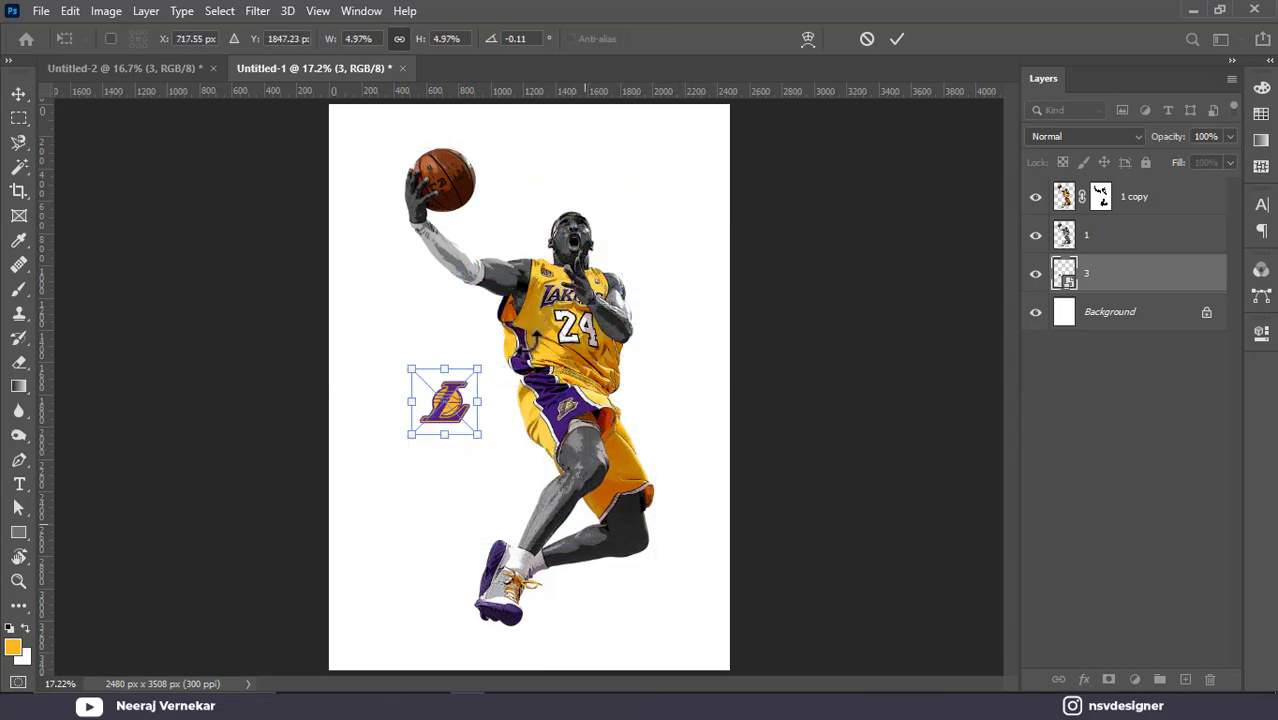
drag(485, 435, 605, 220)
key(Return)
Group the layers 1 and 1 copy under the name "player" and shift the group slightly down.
click(1128, 236)
ctrl+click(1177, 203)
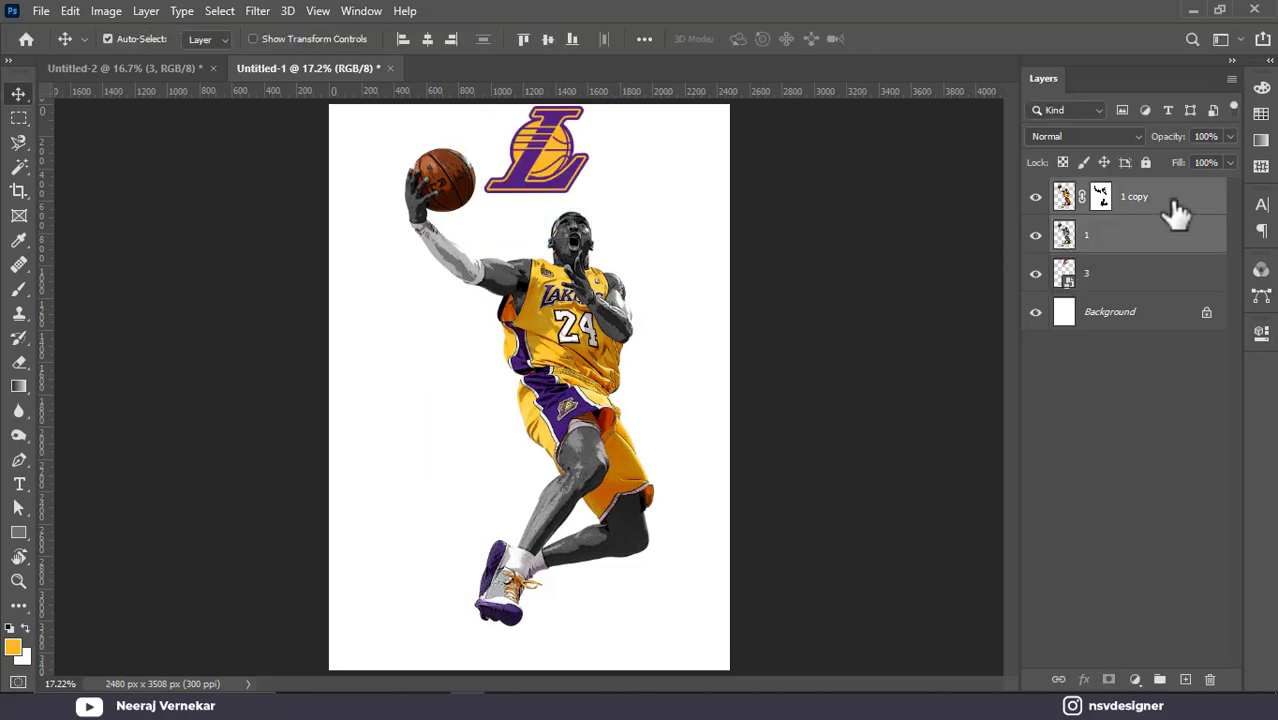
key(ctrl+g)
double_click(1104, 189)
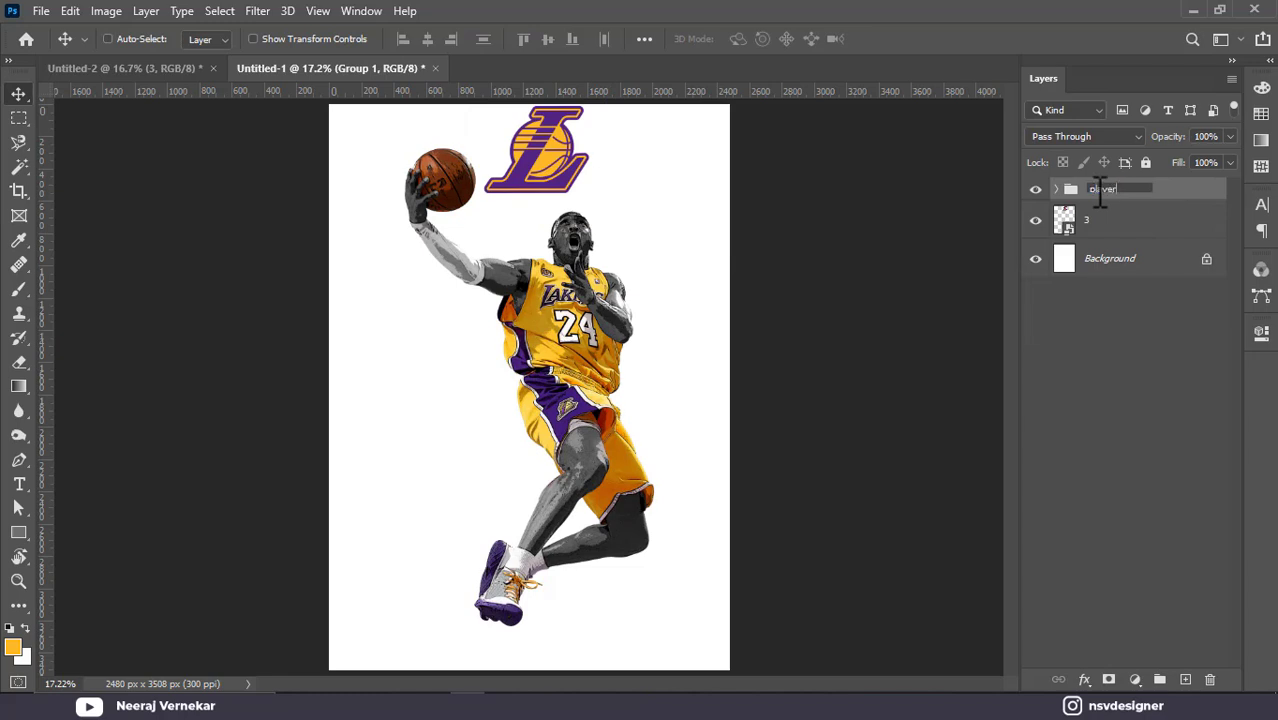
click(1118, 414)
click(564, 346)
key(Return)
click(1130, 190)
drag(597, 414, 597, 426)
Scale the logo down to about 8.8% and center it horizontally on the canvas.
click(1070, 222)
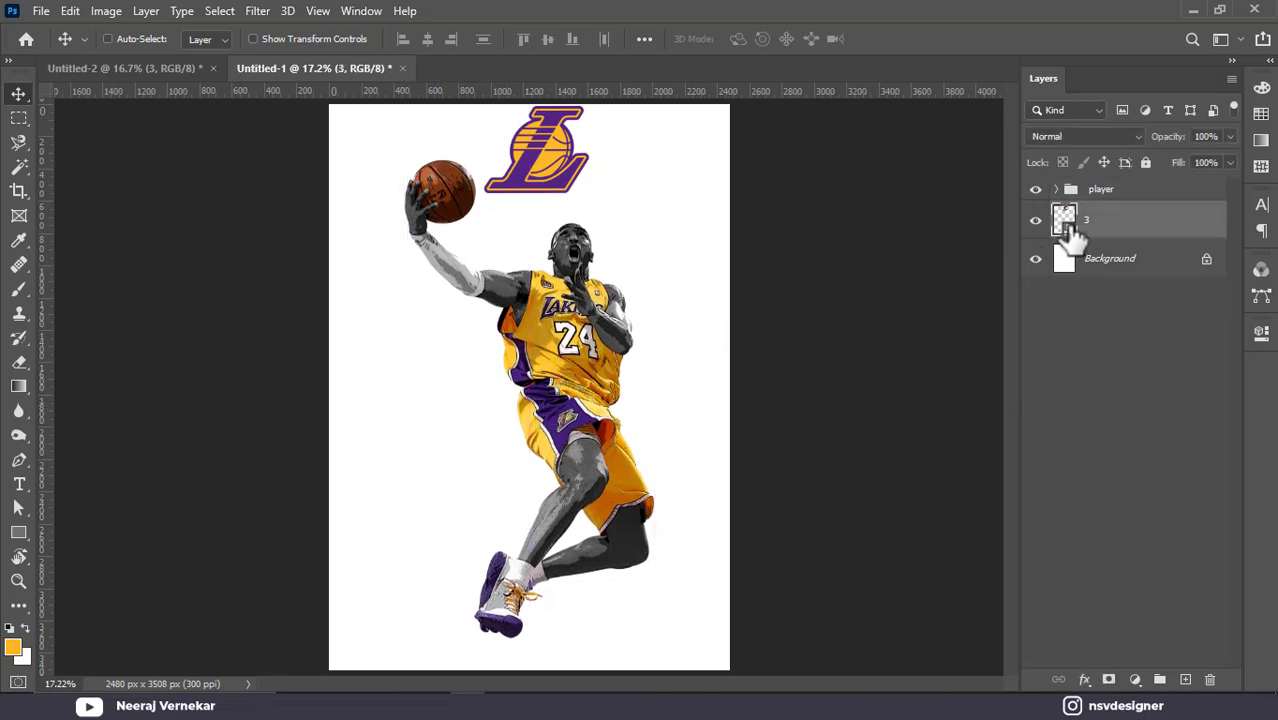
key(ctrl+t)
drag(702, 218, 574, 178)
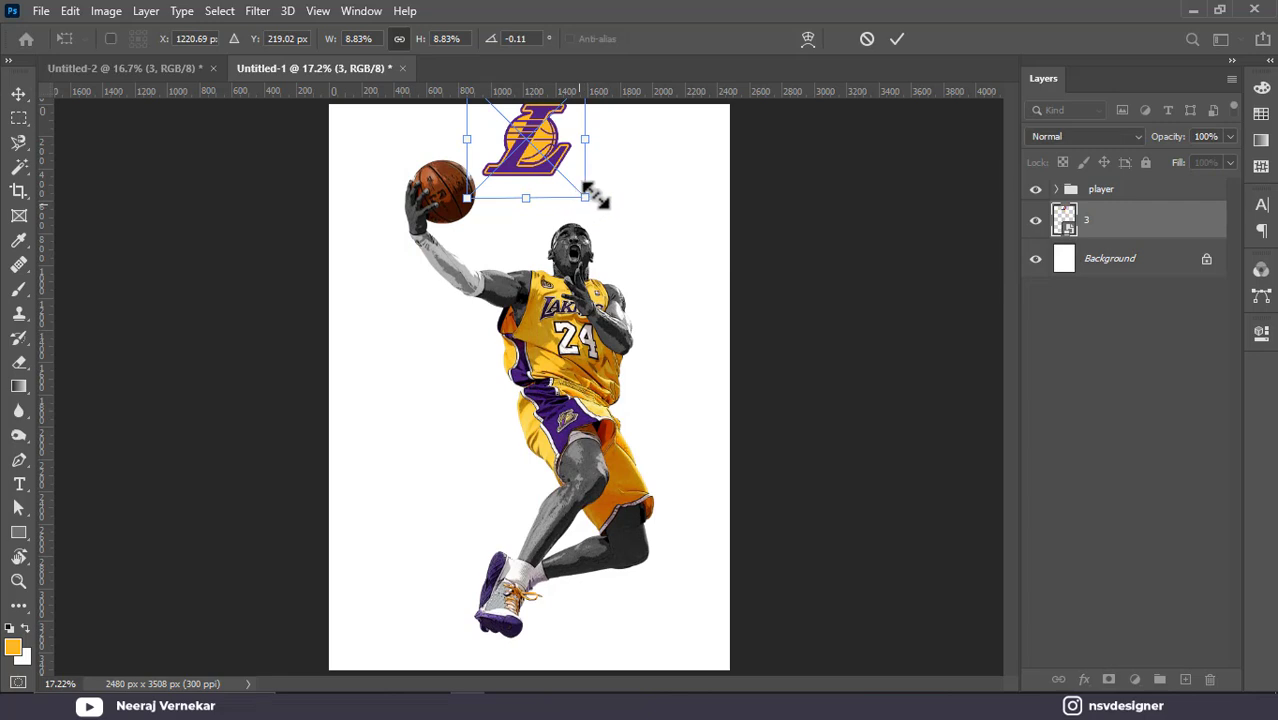
key(Return)
key(ctrl+a)
click(421, 42)
key(ctrl+d)
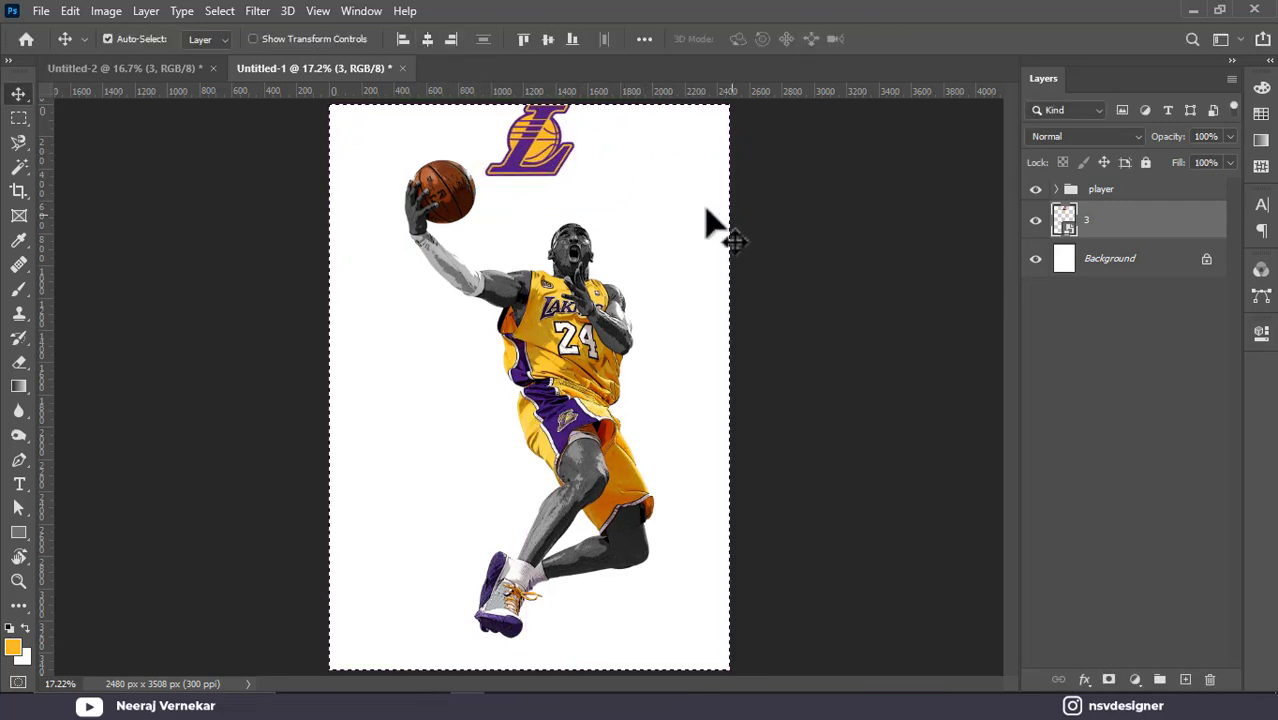
Shift the logo slightly down and to the right, and move the player group slightly to the left.
mouse_move(590, 198)
mouse_down()
mouse_move(598, 220)
mouse_move(594, 190)
mouse_move(583, 193)
mouse_up()
right_click(566, 326)
click(600, 334)
drag(593, 370, 575, 366)
right_click(583, 193)
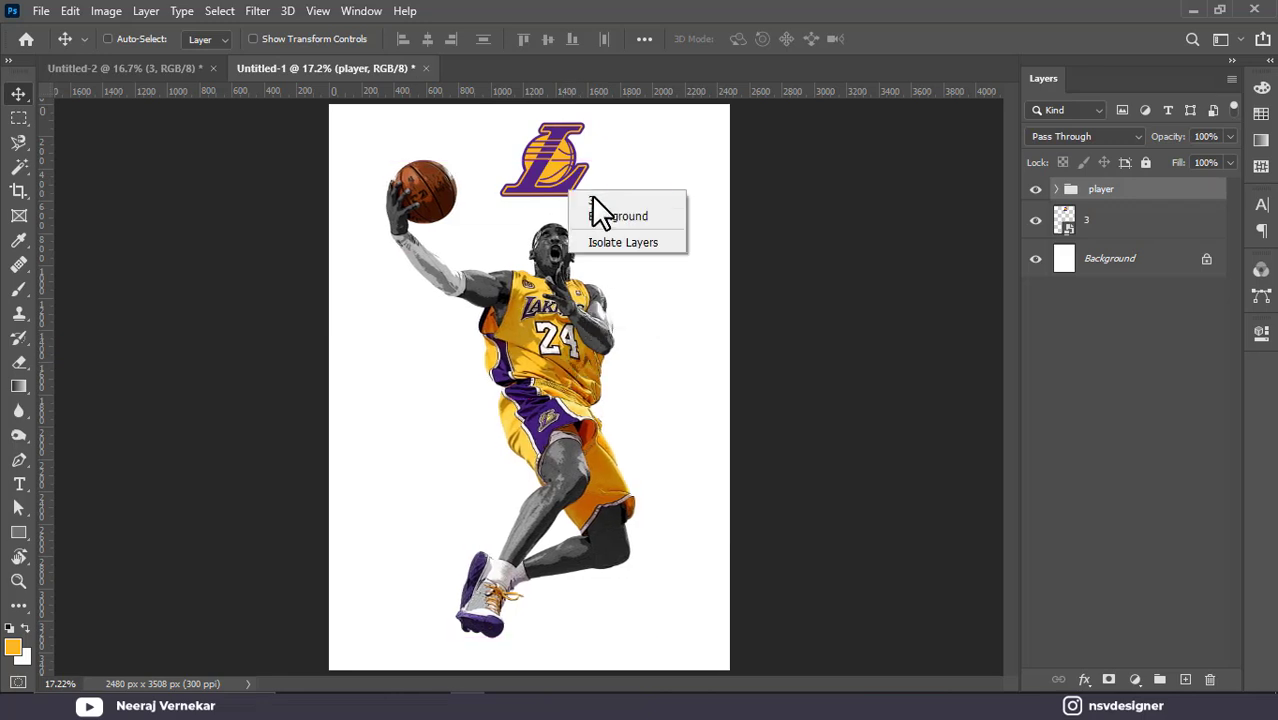
click(600, 200)
drag(561, 182, 564, 184)
Fill the Background layer with the logo's golden yellow.
click(1113, 268)
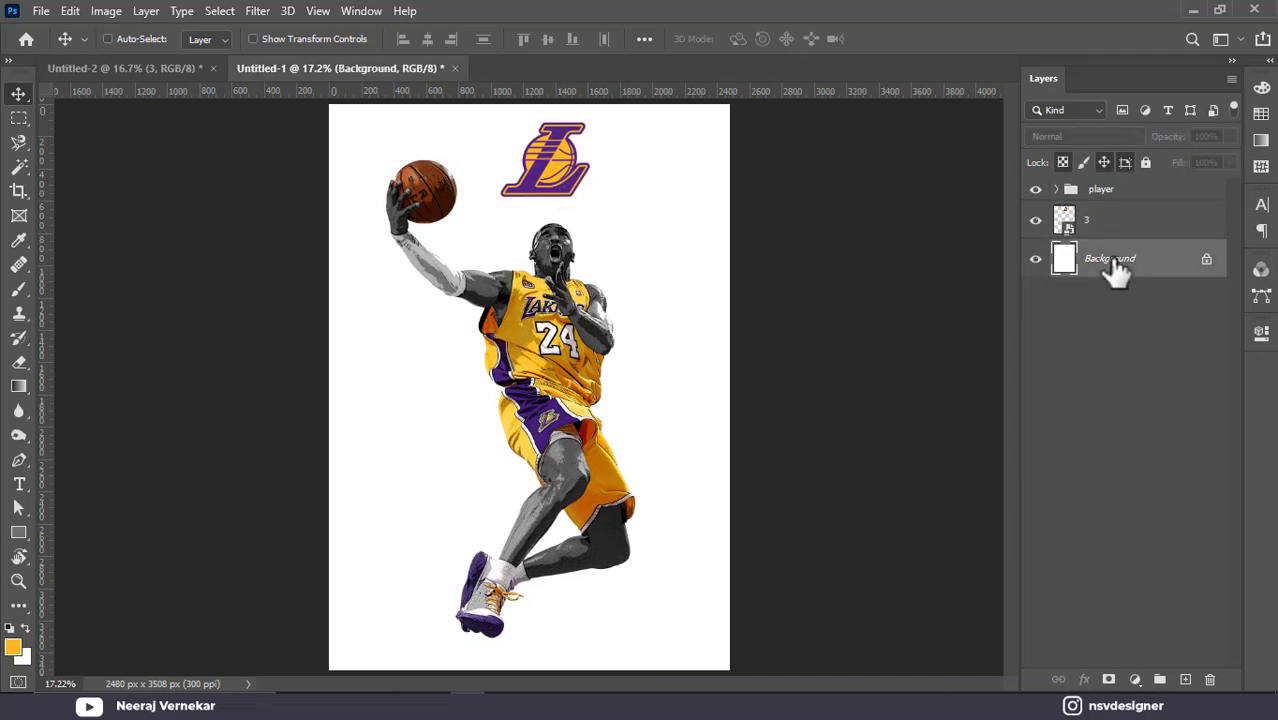
key(i)
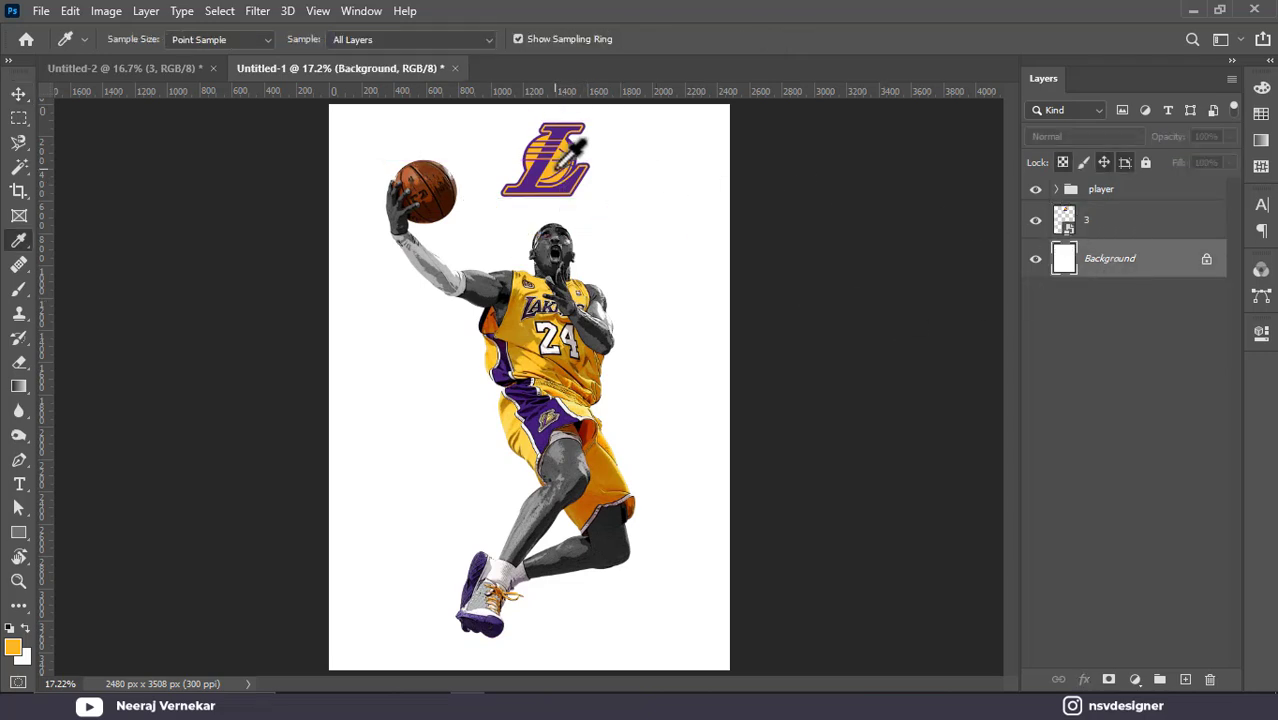
key(alt+BackSpace)
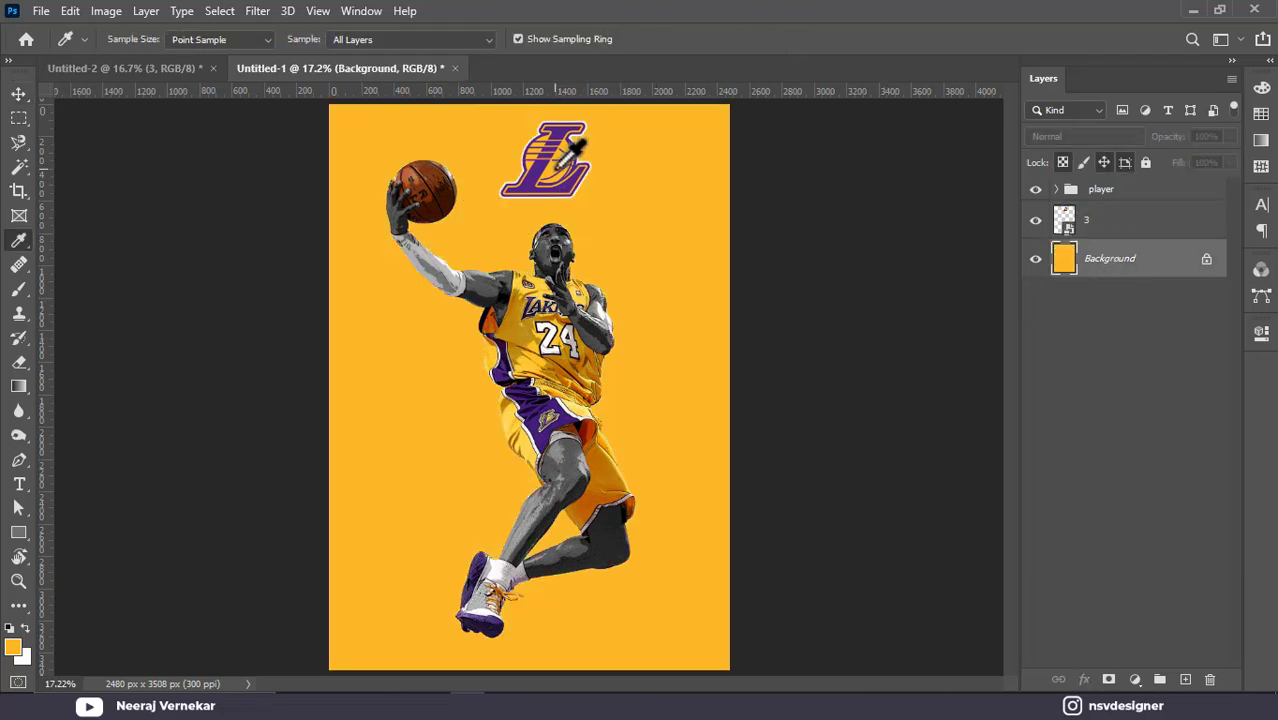
Draw a rectangle shape of about 2945 by 2211 px over the lower half of the poster, extending past its edges.
click(14, 531)
right_click(22, 534)
click(74, 530)
scroll(75, 531, down, 3)
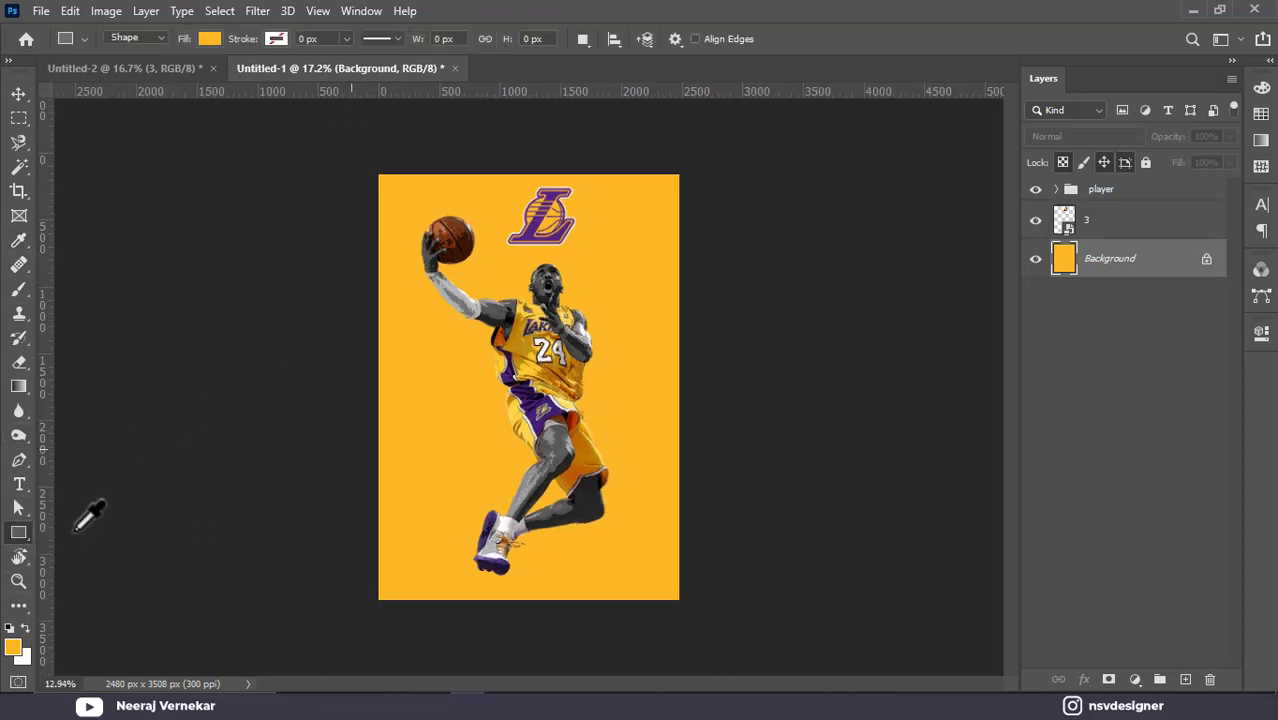
drag(351, 375, 708, 641)
Set the rectangle's fill to the purple 552583.
click(996, 446)
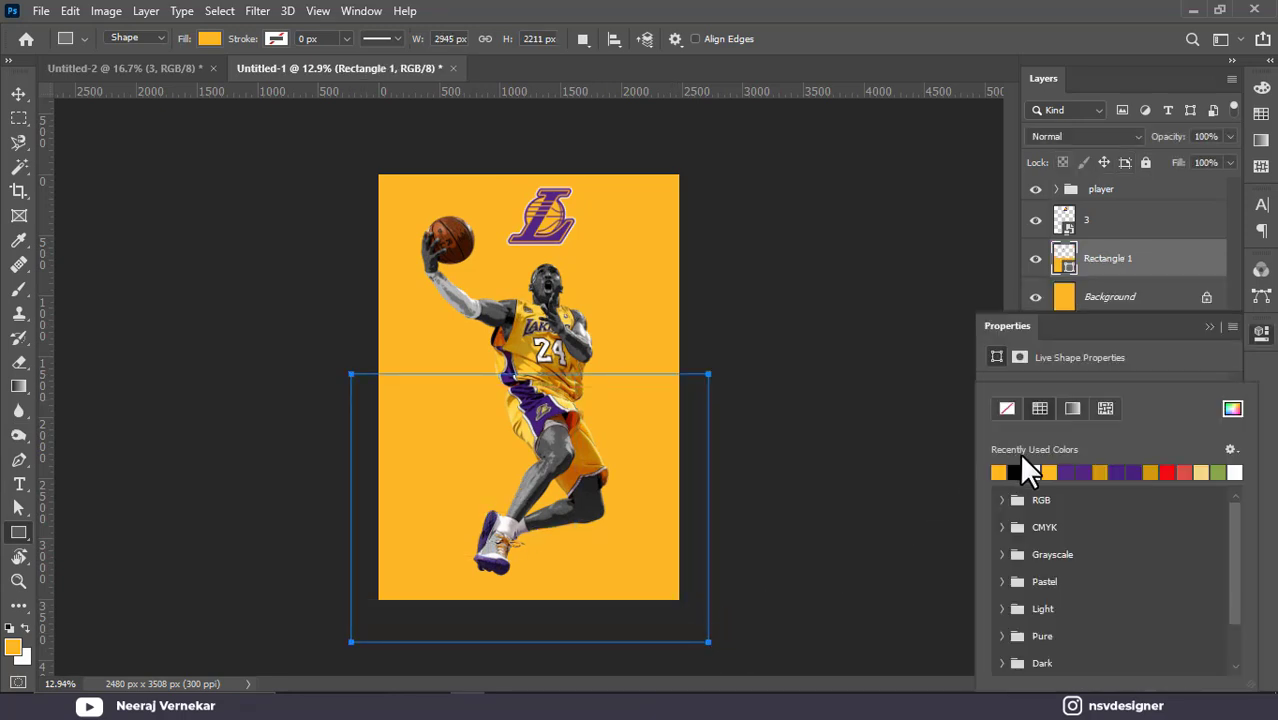
click(1084, 472)
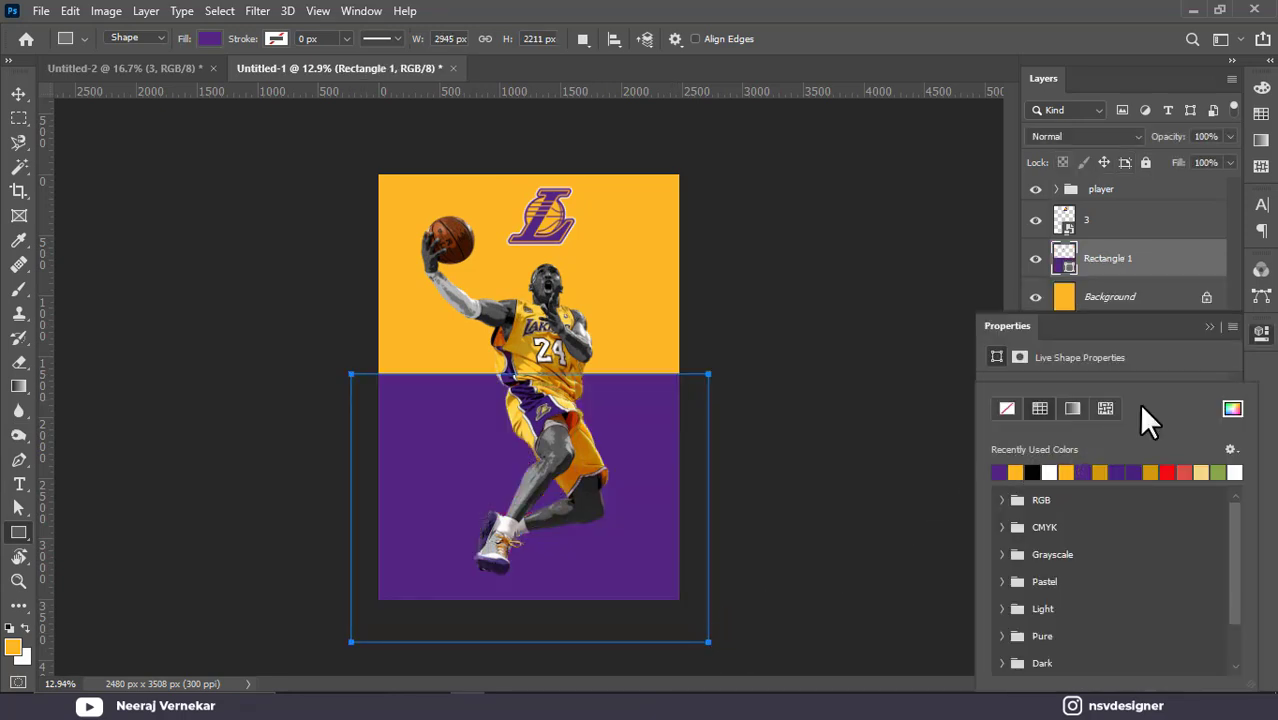
click(1211, 326)
double_click(1063, 262)
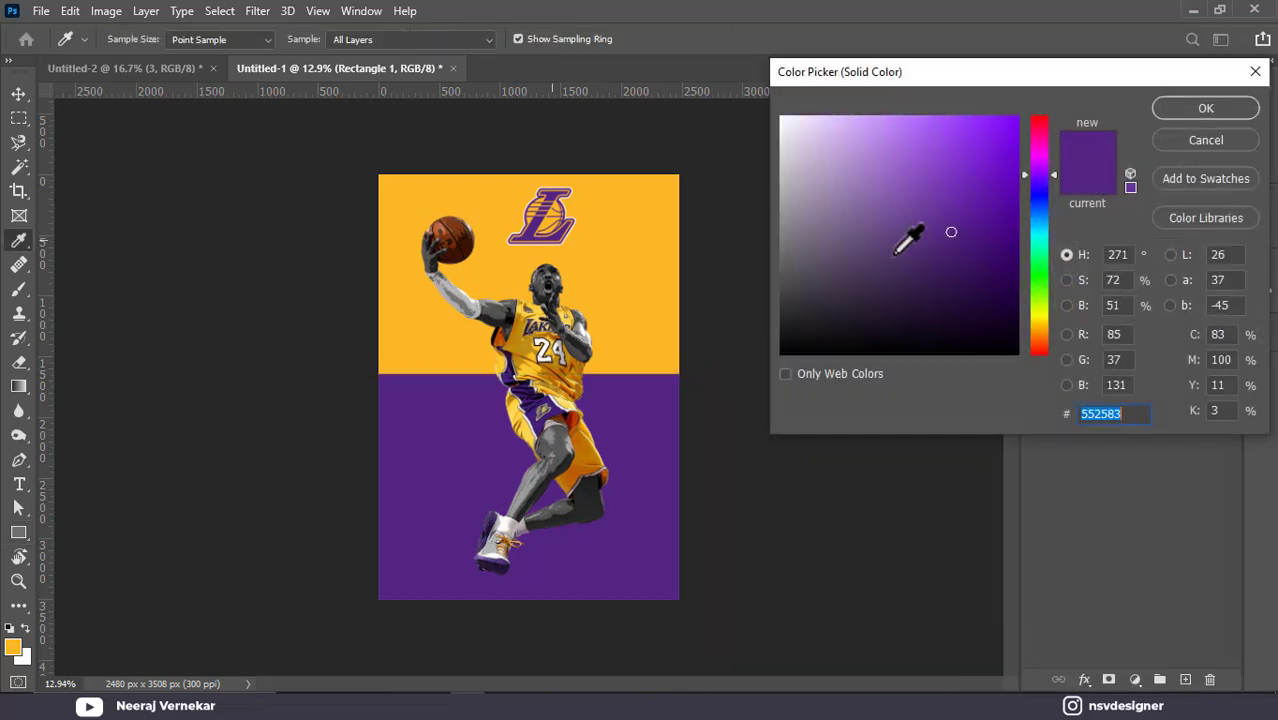
click(1172, 111)
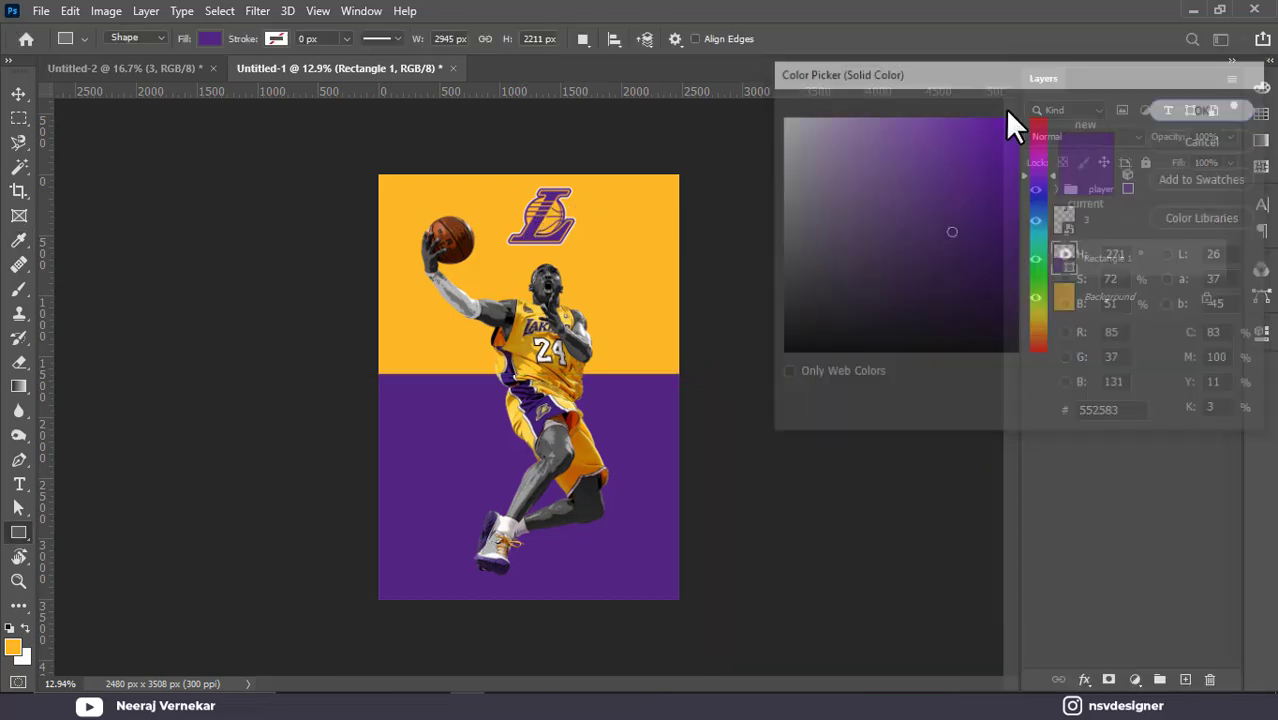
Rotate the purple rectangle to about -13°, enlarge it to about 137%, and position it to cover the poster's lower part diagonally.
click(19, 93)
key(ctrl+t)
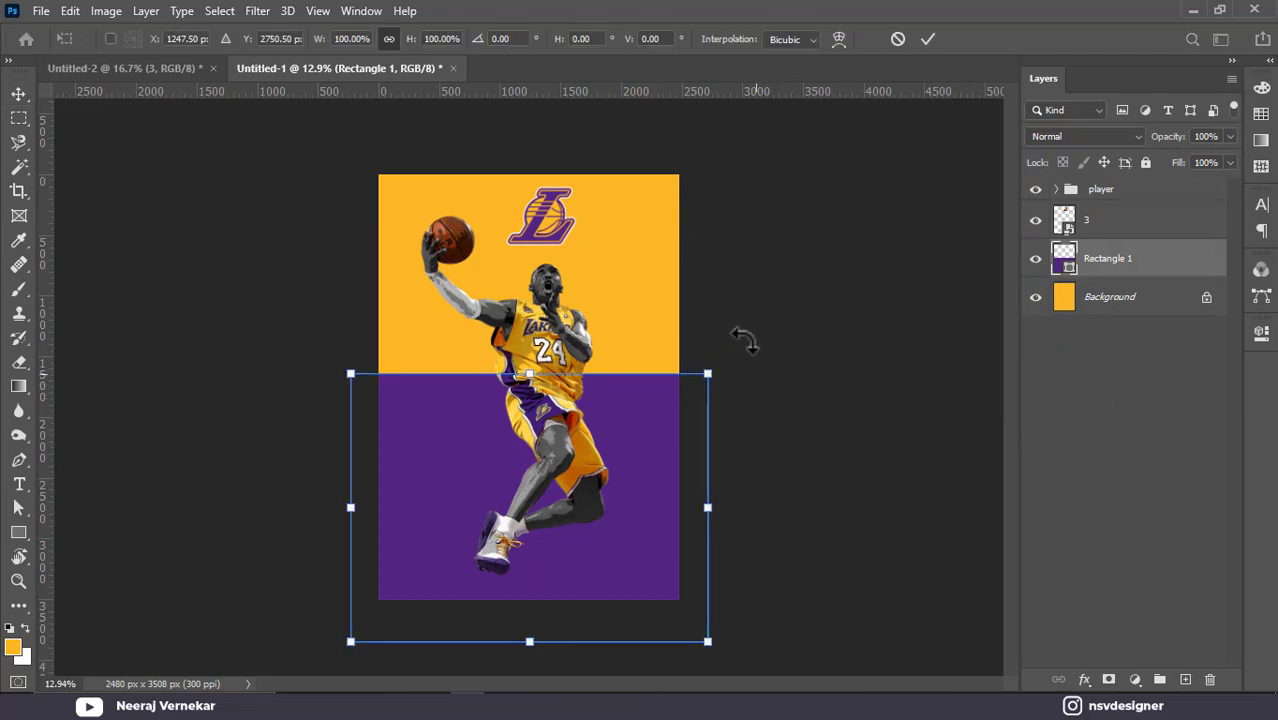
drag(742, 343, 730, 315)
drag(702, 466, 767, 447)
drag(645, 442, 655, 470)
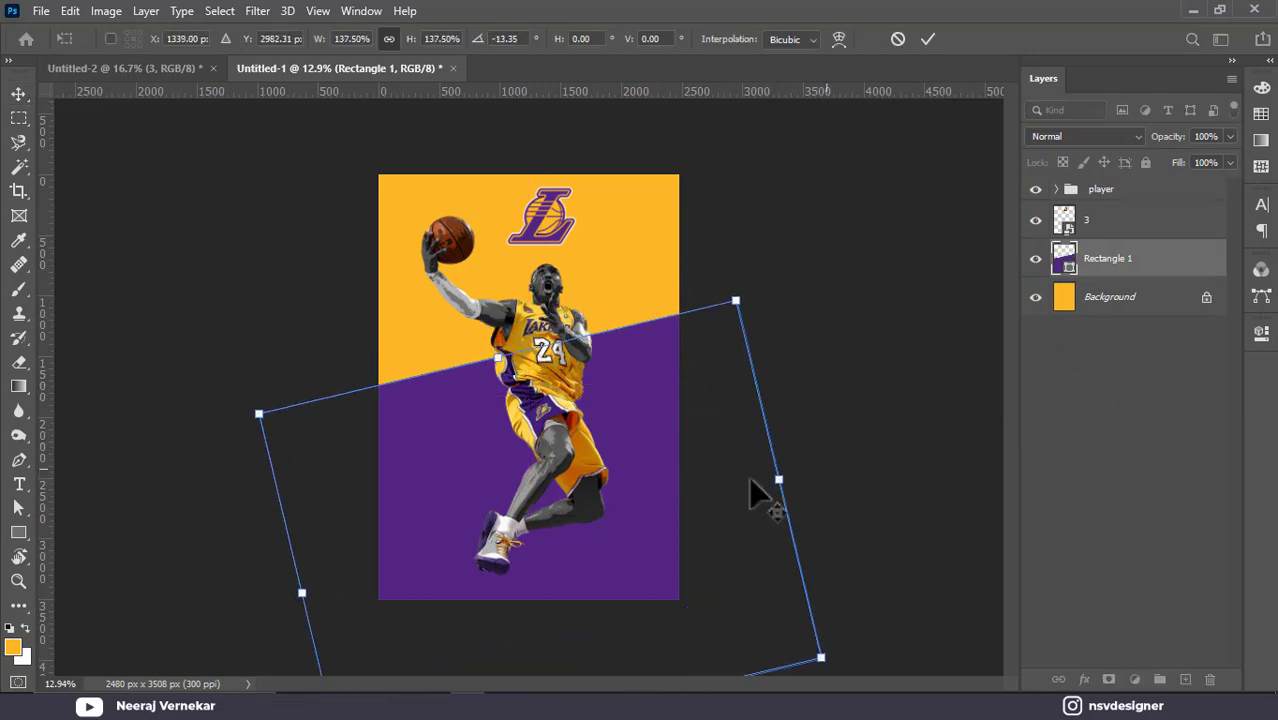
drag(778, 480, 776, 480)
drag(660, 481, 662, 464)
key(Return)
key(ctrl+0)
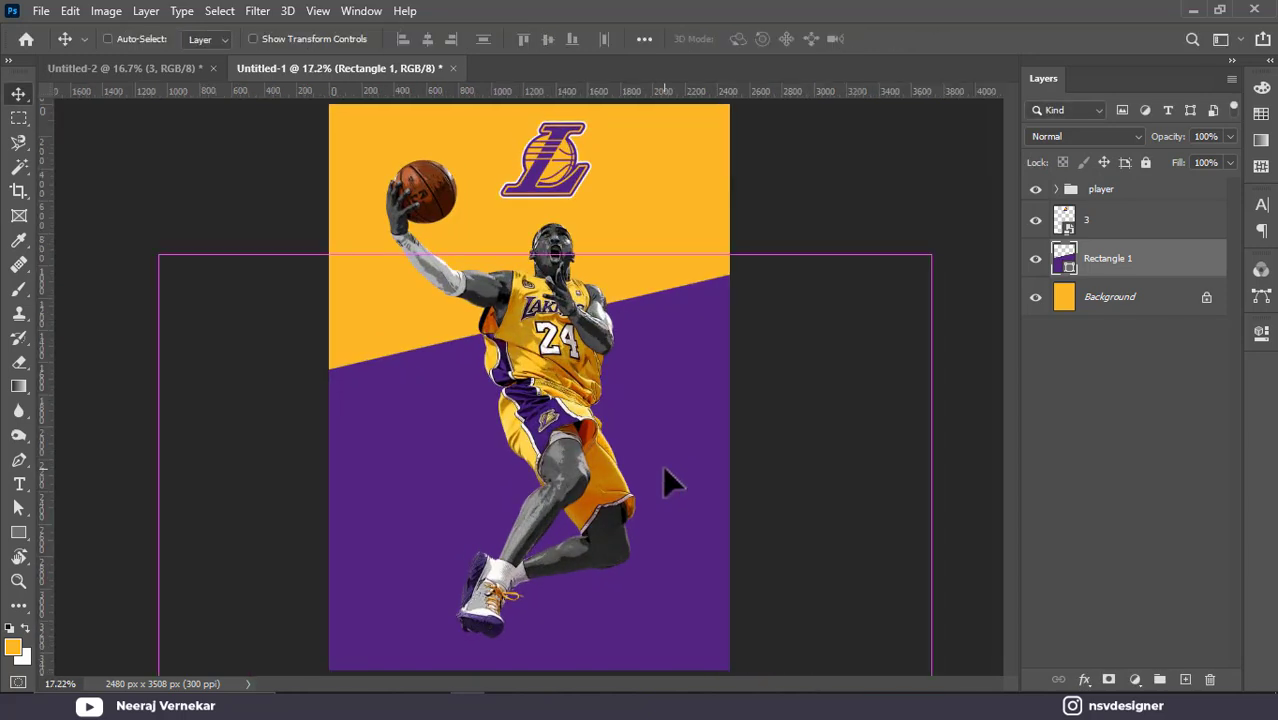
drag(631, 368, 630, 385)
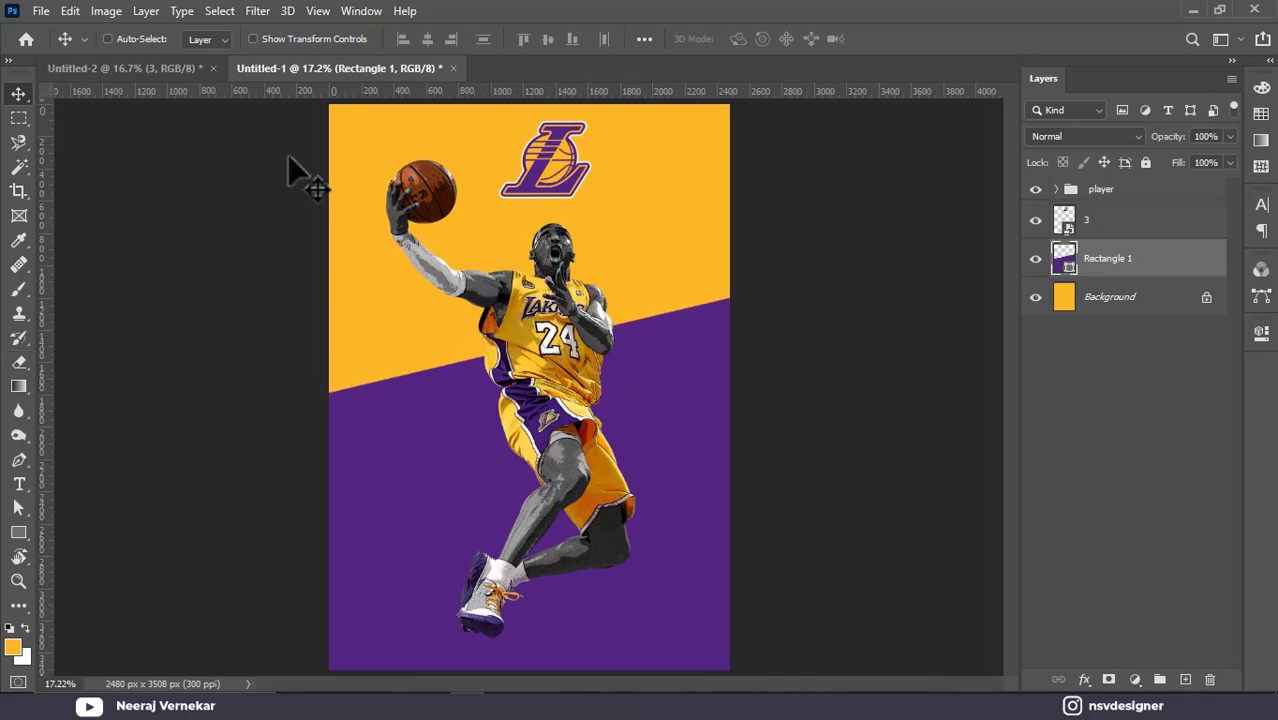
Copy the white crumpled paper texture from the Untitled-2 document into the poster, directly above the Rectangle 1 layer.
click(164, 72)
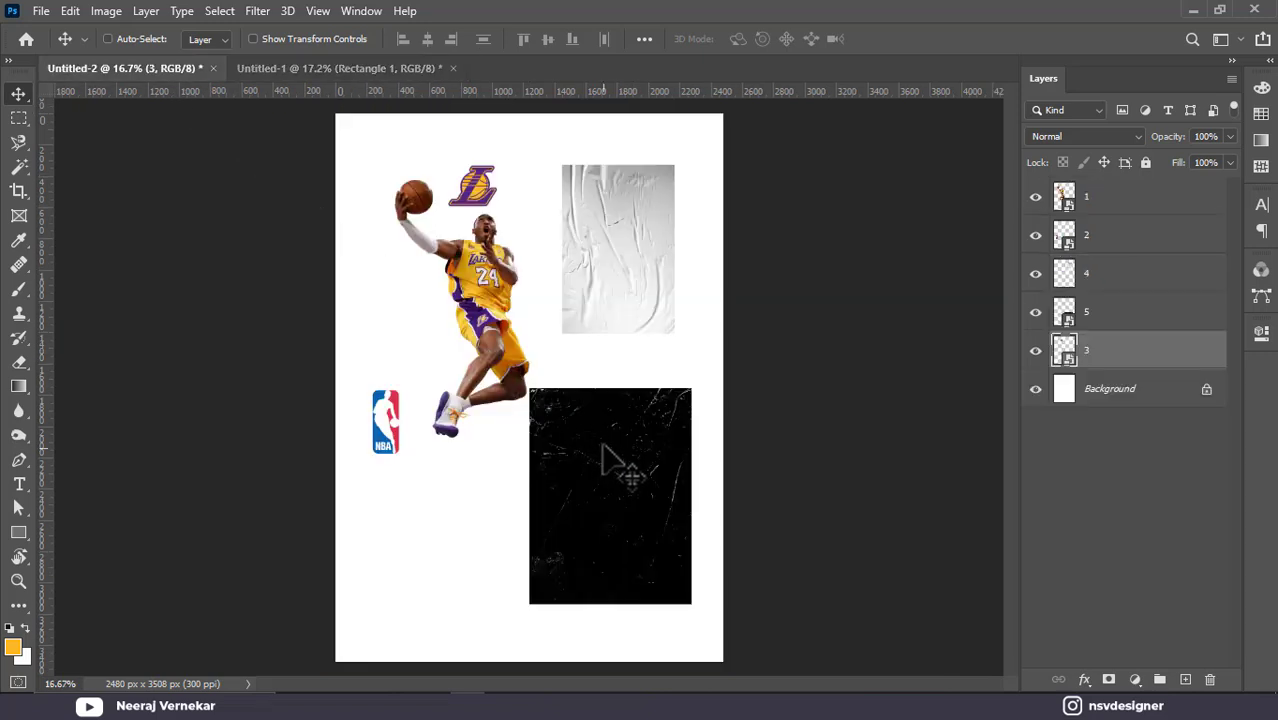
right_click(607, 240)
click(638, 245)
drag(646, 262, 452, 272)
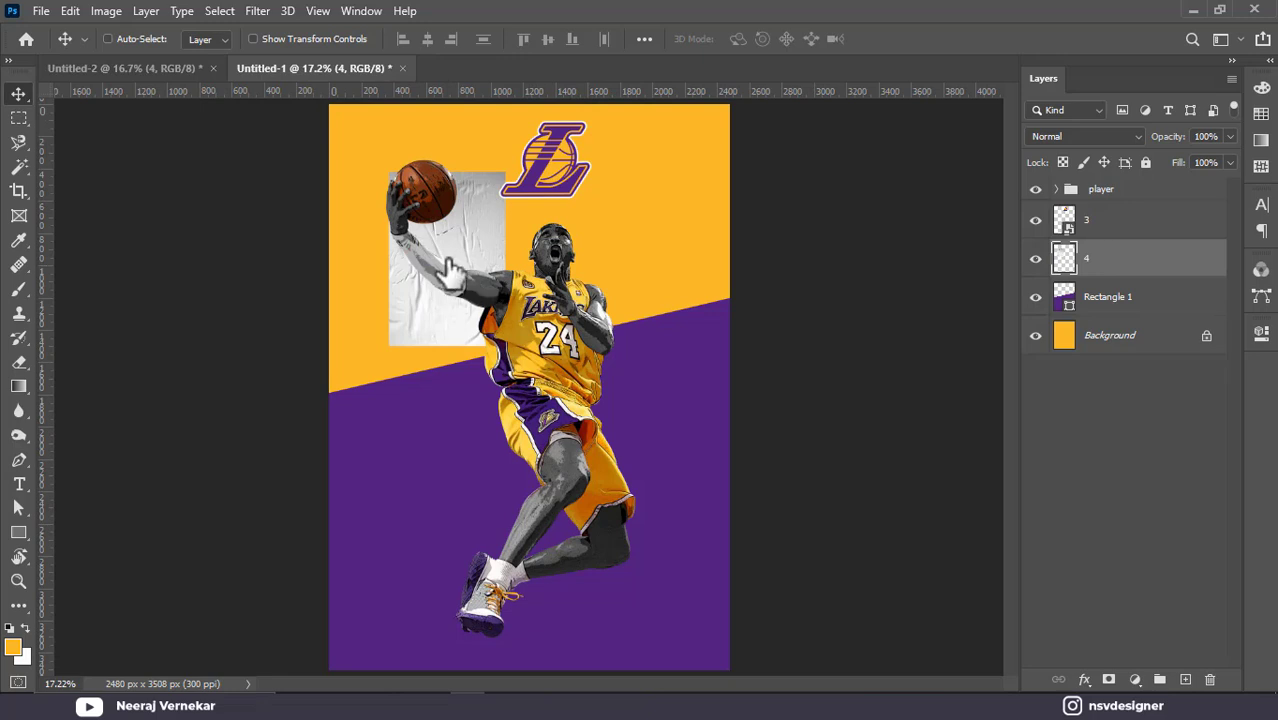
Enlarge the paper texture on layer 4 until it covers the whole poster.
key(ctrl+t)
drag(505, 345, 763, 651)
drag(388, 171, 297, 101)
key(Return)
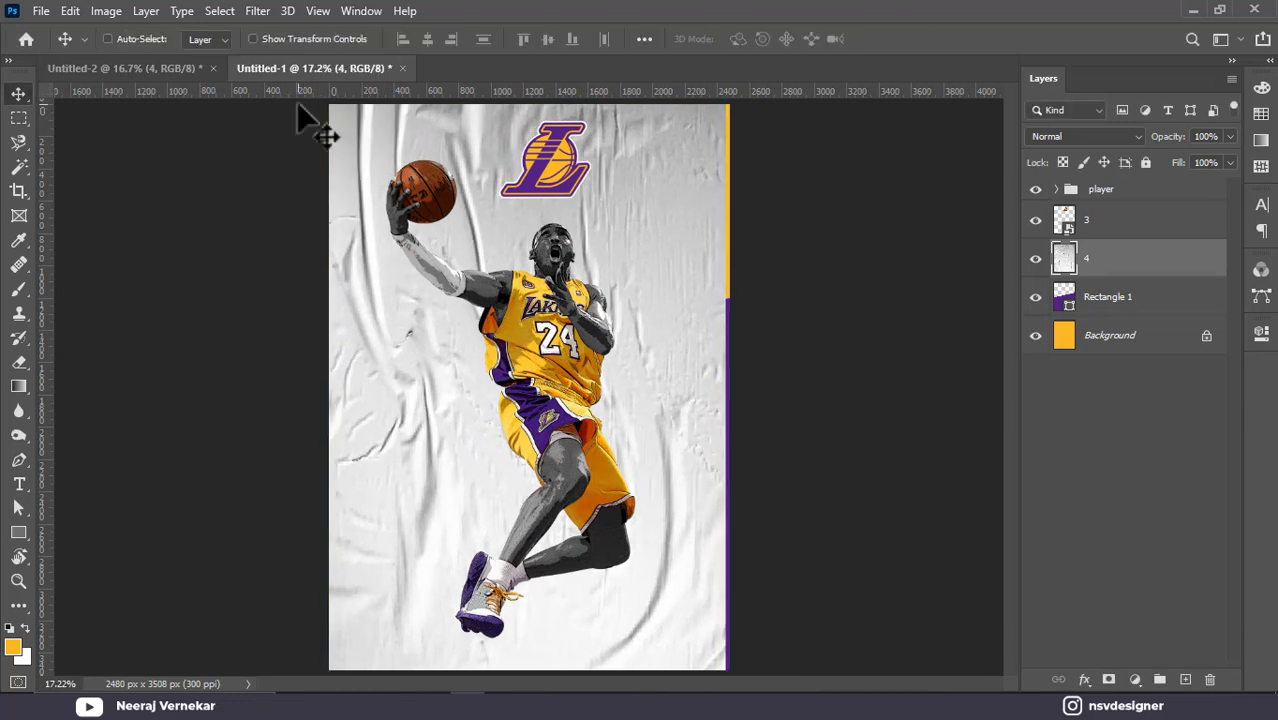
key(ctrl+t)
key(ctrl+0)
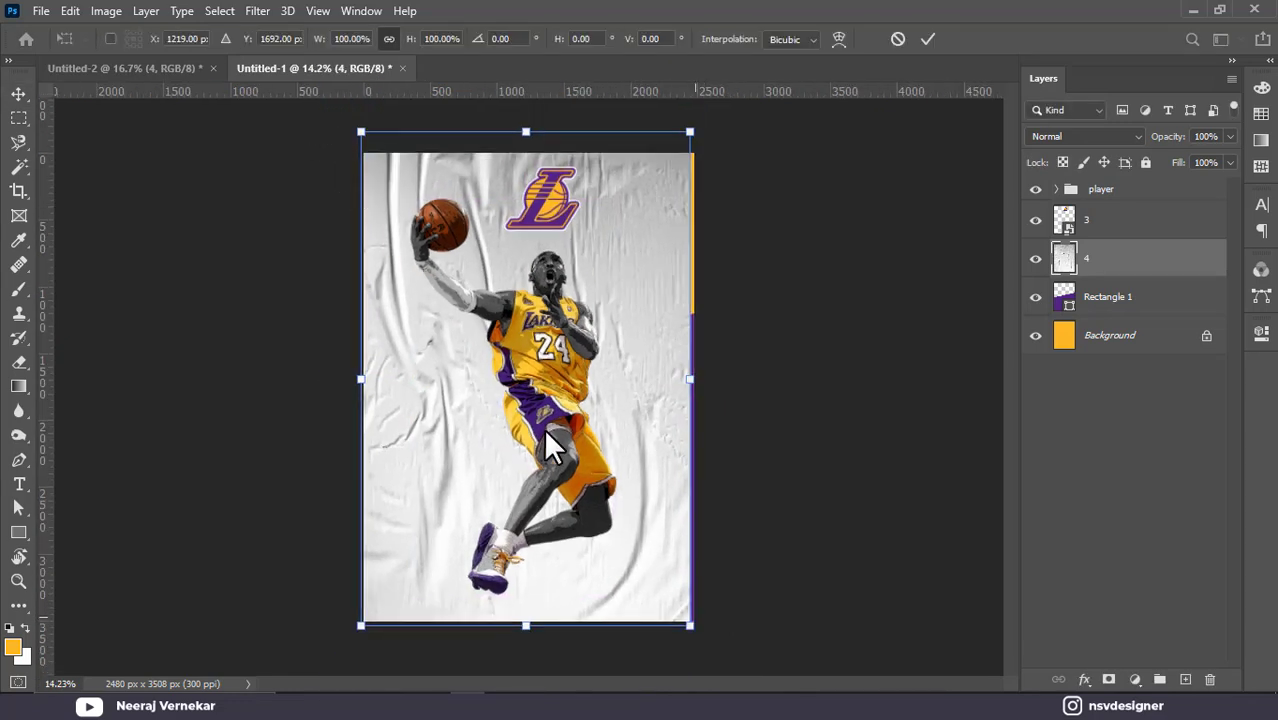
drag(690, 625, 719, 673)
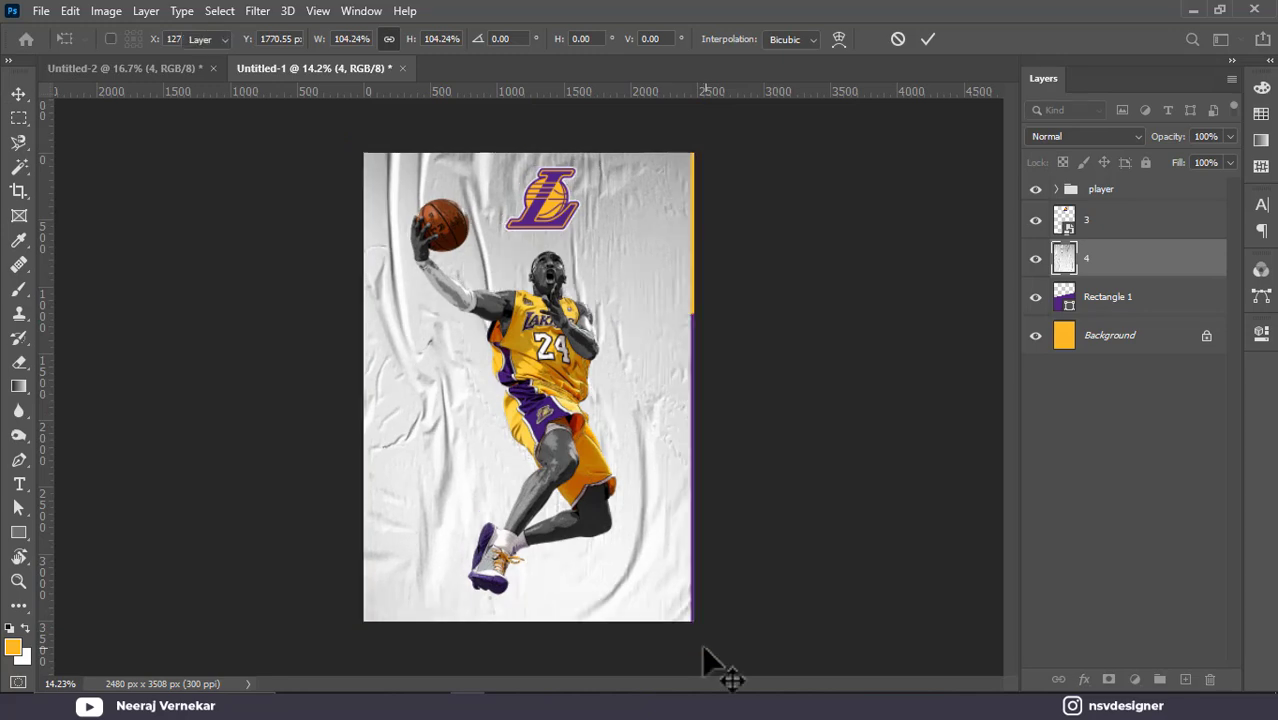
key(Return)
Blend the paper texture on layer 4 into the background with the Color Burn mode at 15% opacity.
click(1069, 140)
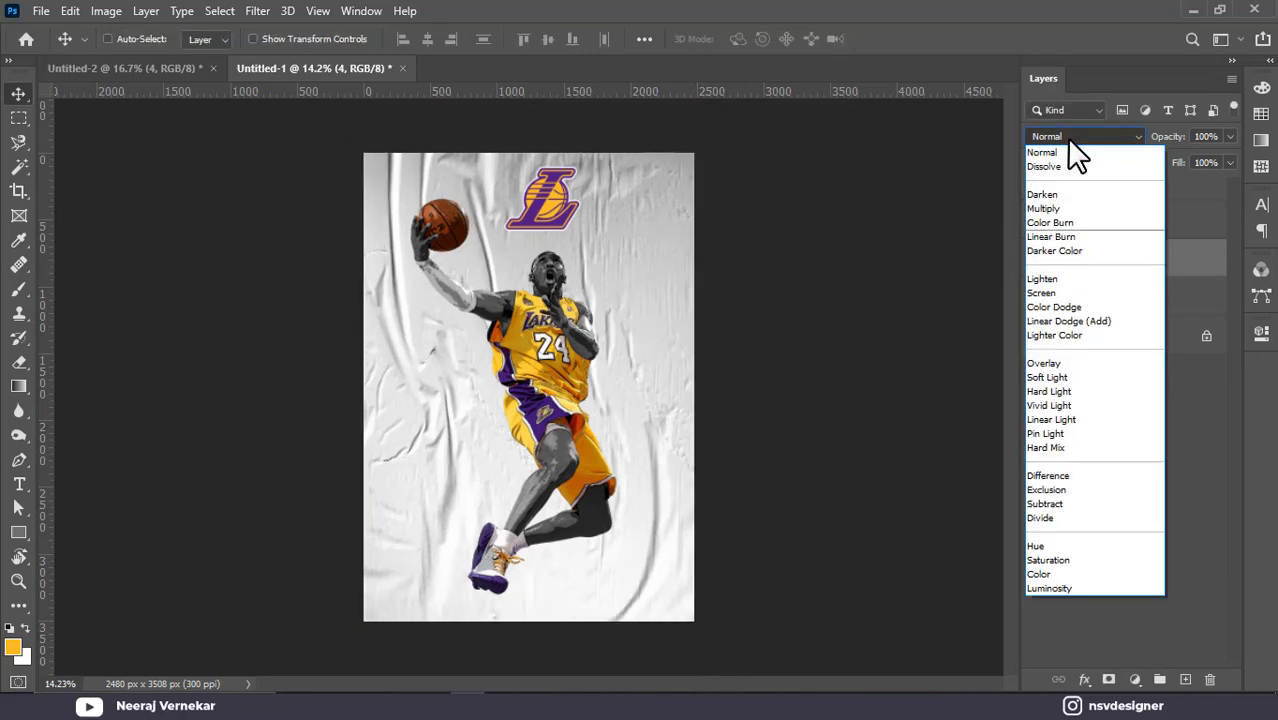
scroll(1069, 140, down, 6)
scroll(1069, 140, up, 2)
scroll(1069, 142, down, 4)
scroll(1066, 141, up, 1)
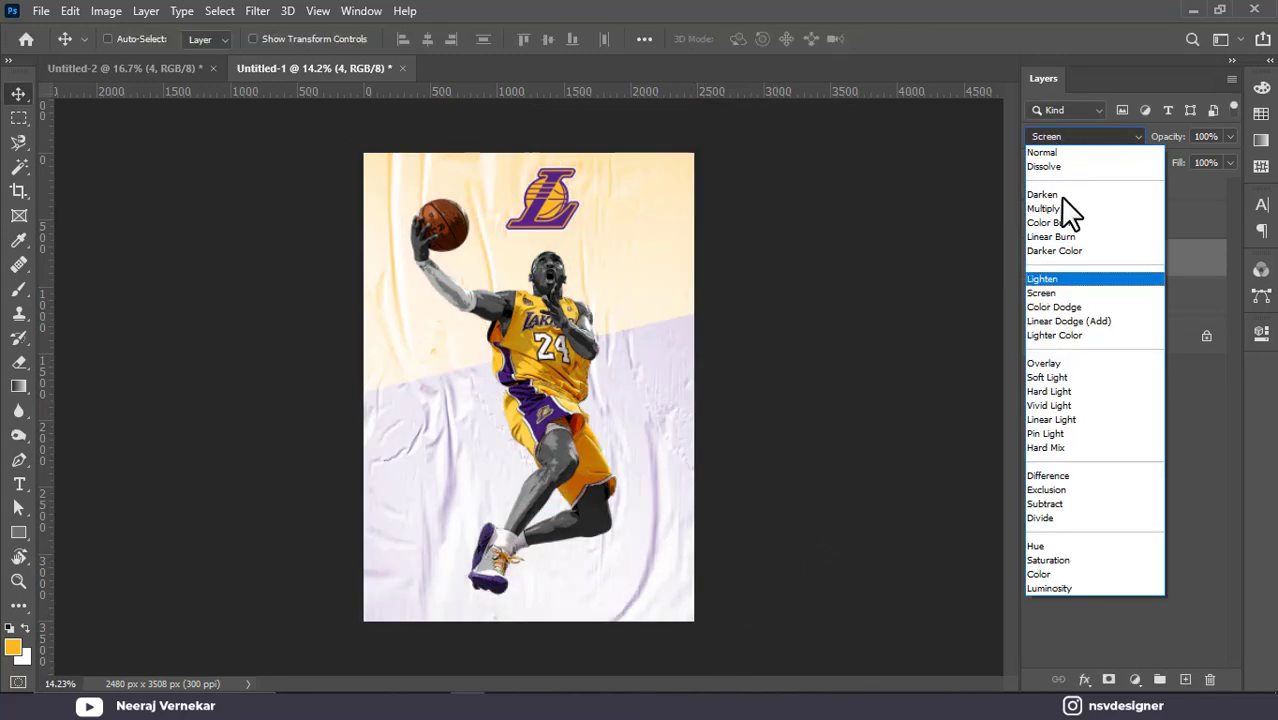
click(1058, 208)
click(1058, 136)
click(1068, 221)
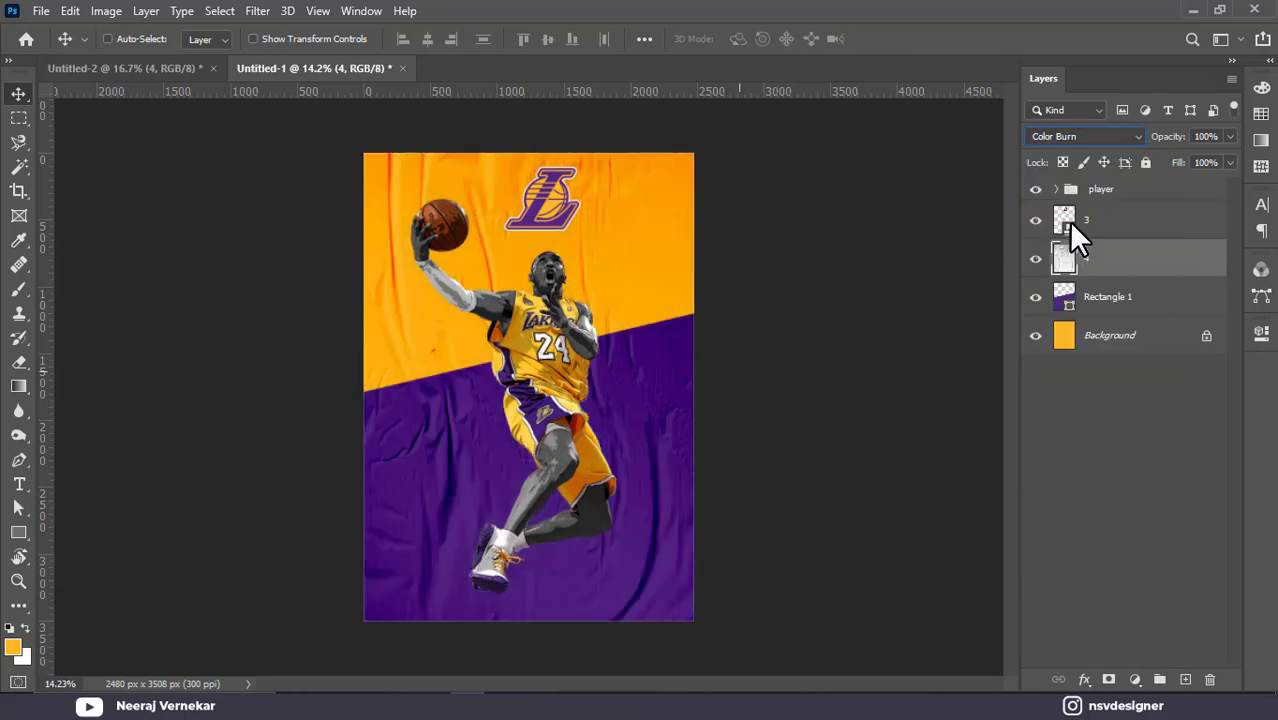
drag(1175, 148, 1036, 190)
key(ctrl+0)
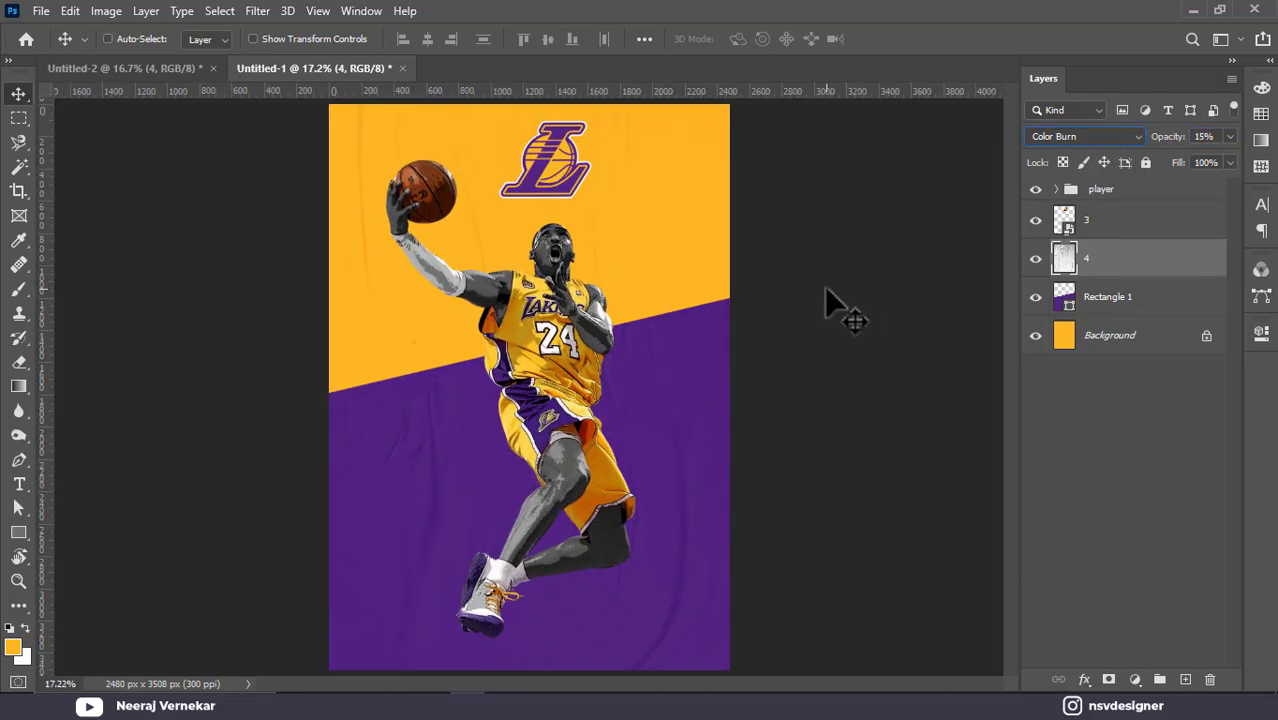
Merge the Rectangle 1 layer with the Background layer.
click(1108, 312)
ctrl+click(1122, 340)
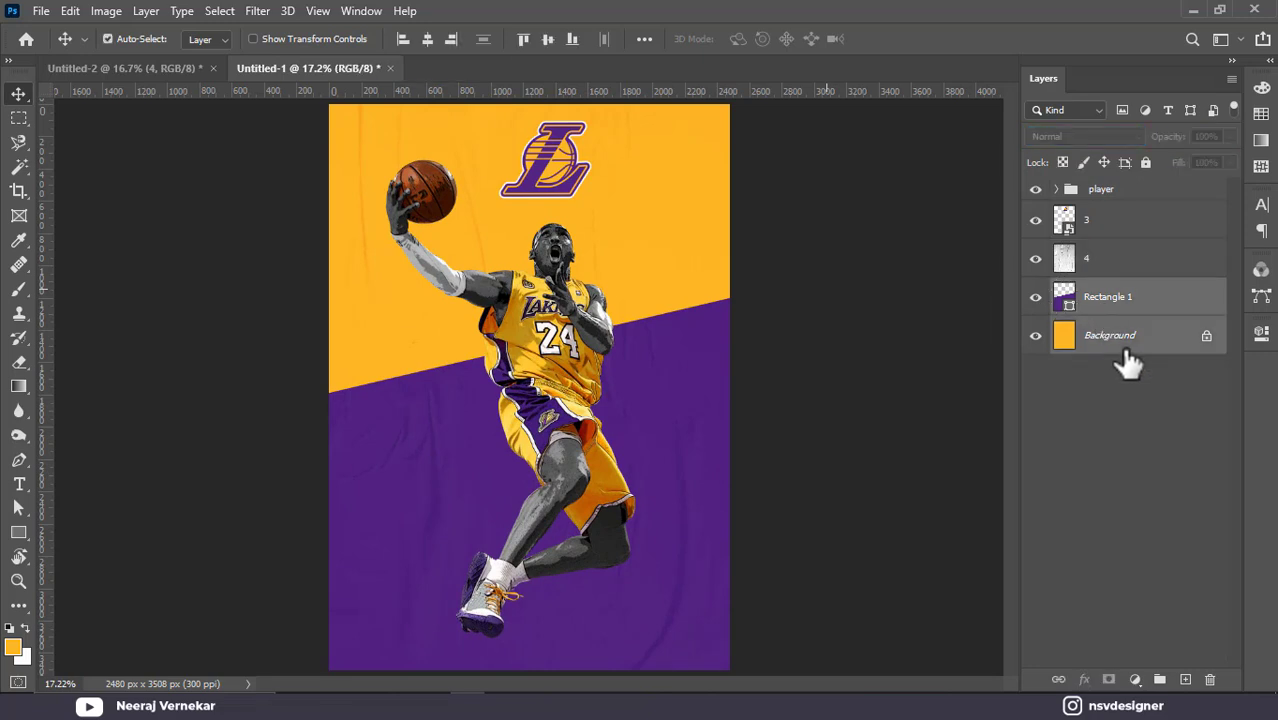
key(ctrl+e)
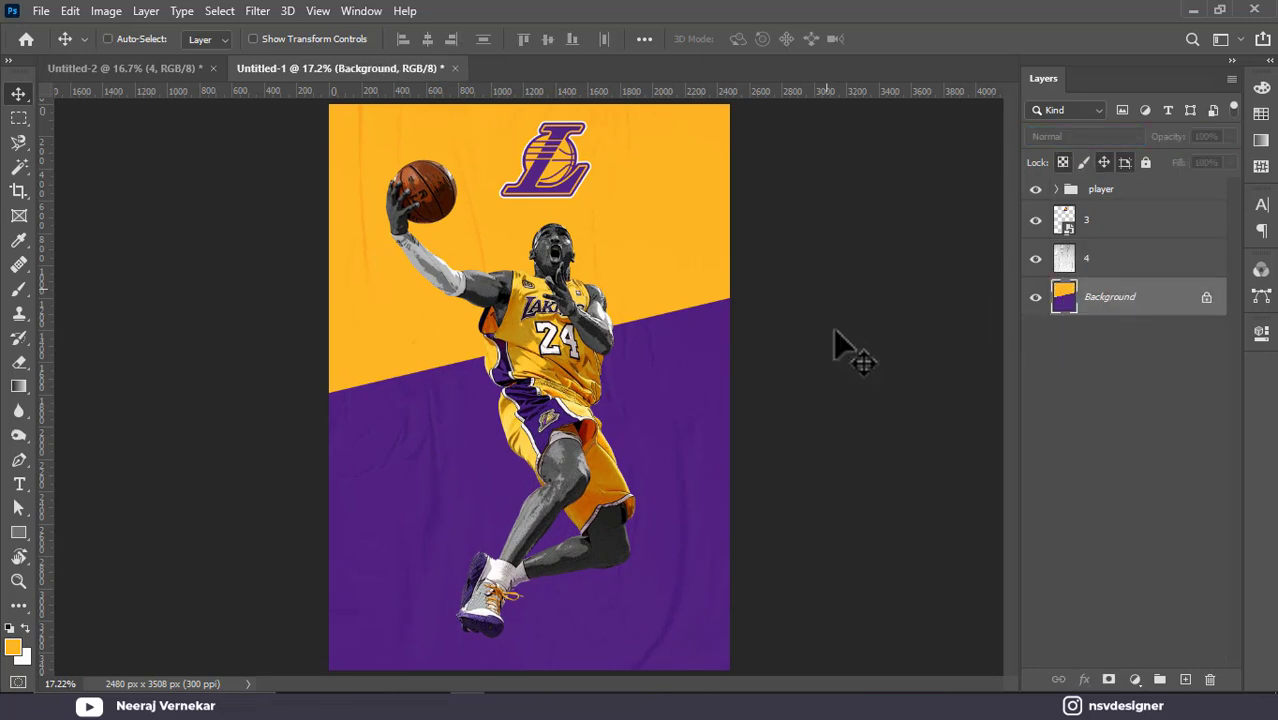
Add light, non-monochromatic noise with Uniform distribution to the merged Background layer.
click(254, 12)
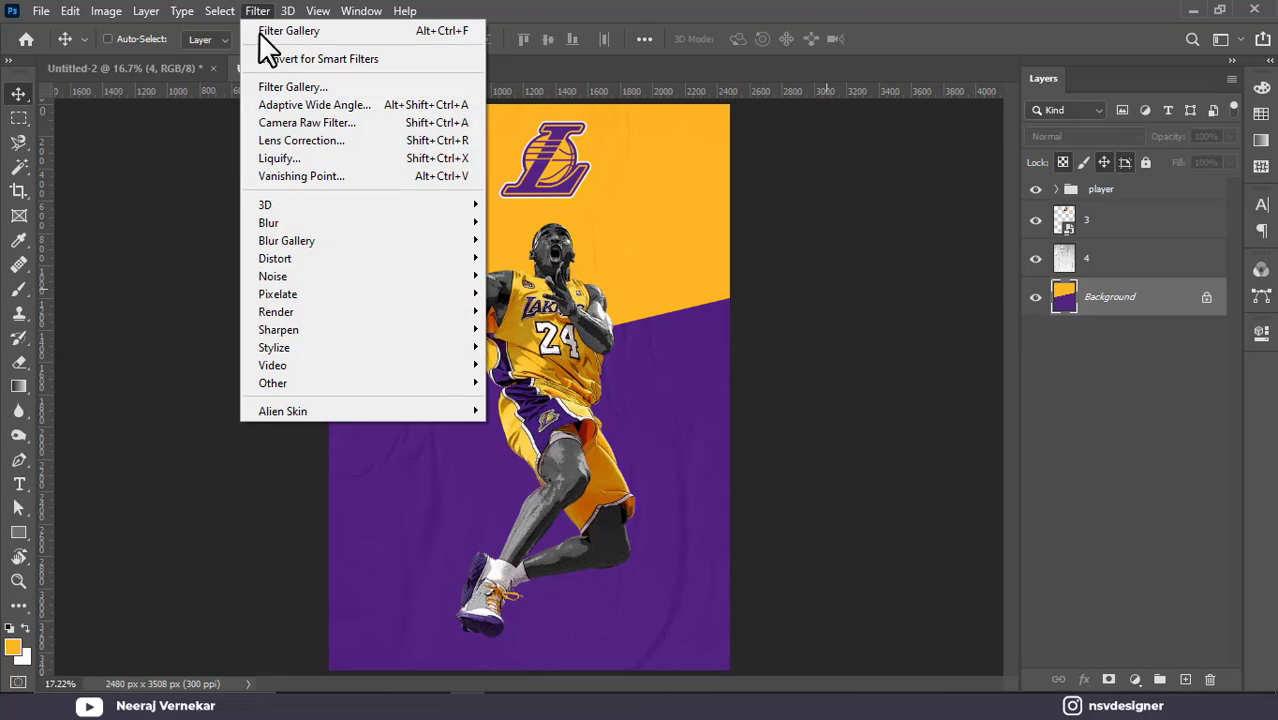
mouse_move(348, 277)
click(493, 276)
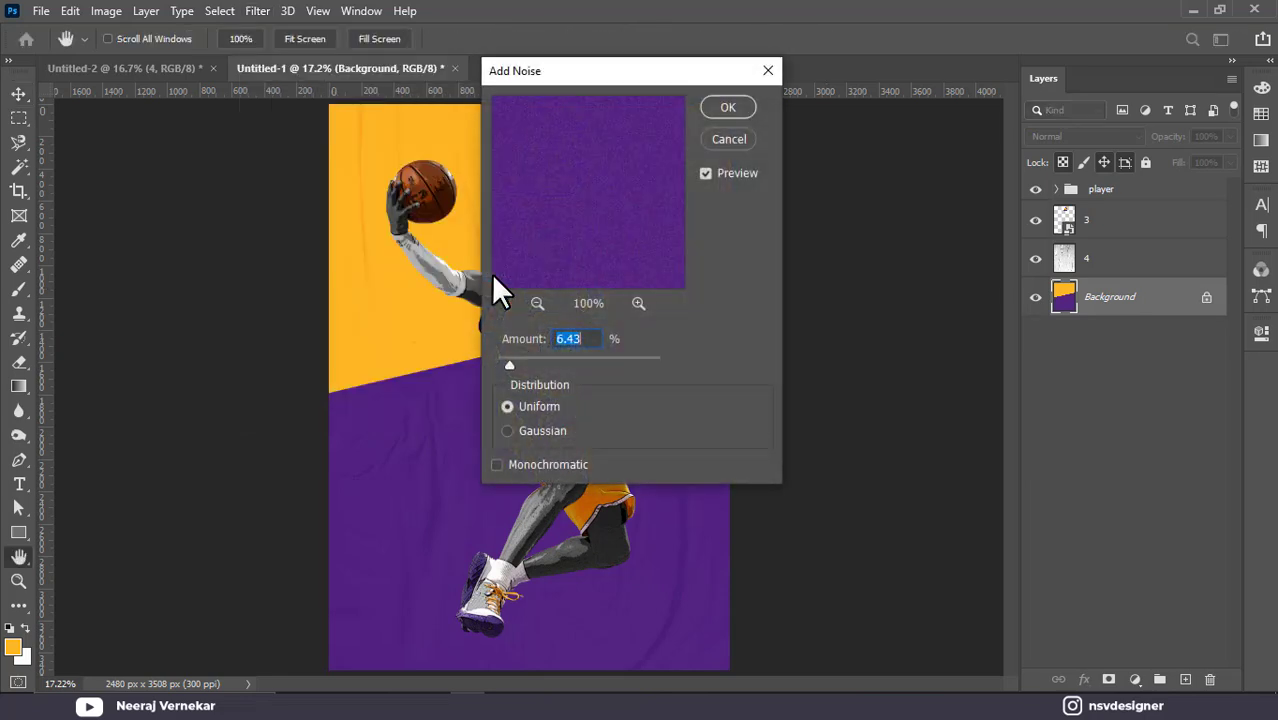
scroll(596, 336, up, 5)
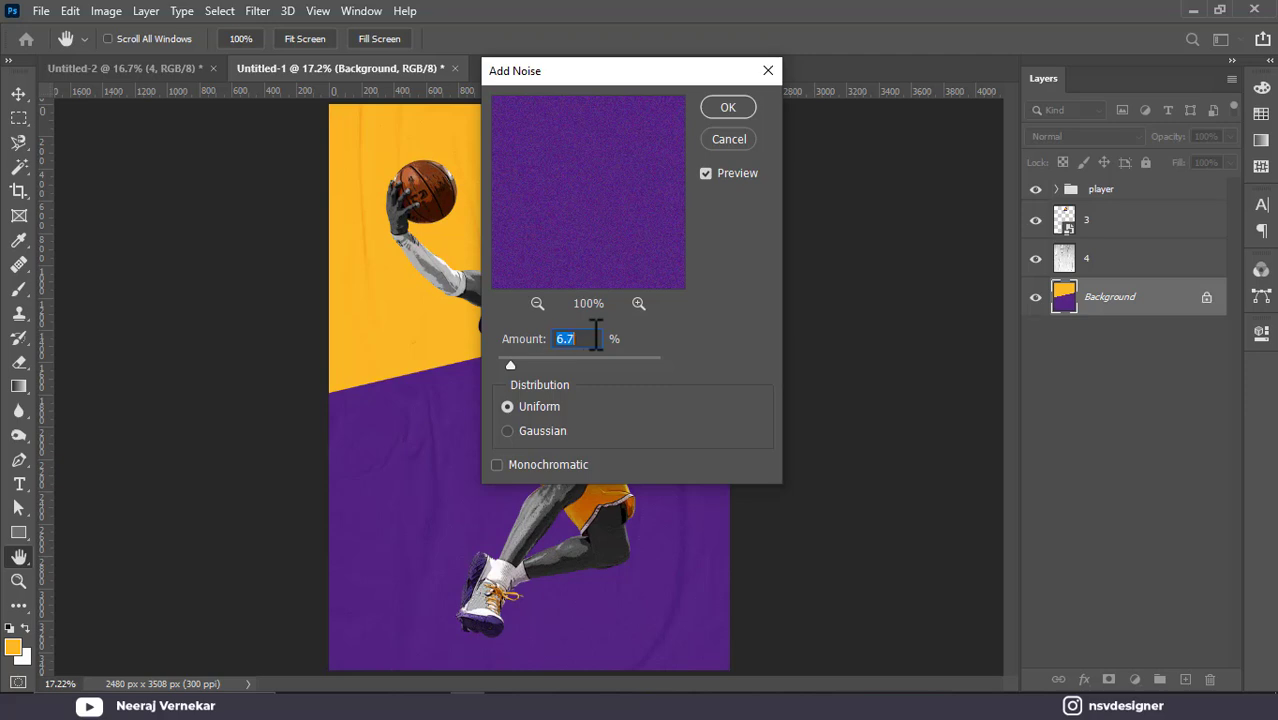
drag(512, 365, 516, 362)
click(728, 107)
key(v)
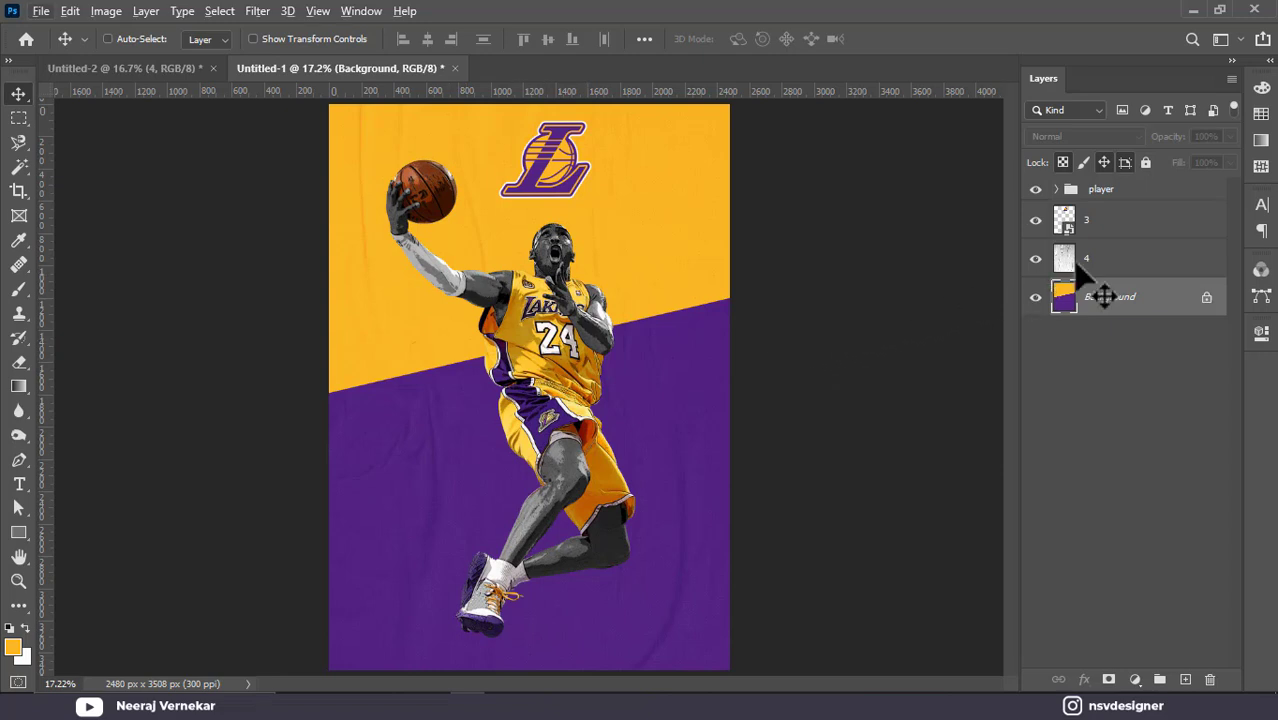
Add the text KOBE in Depressionist 3 Revisited Regular, on a new layer above layer 3 and behind the player.
click(1160, 238)
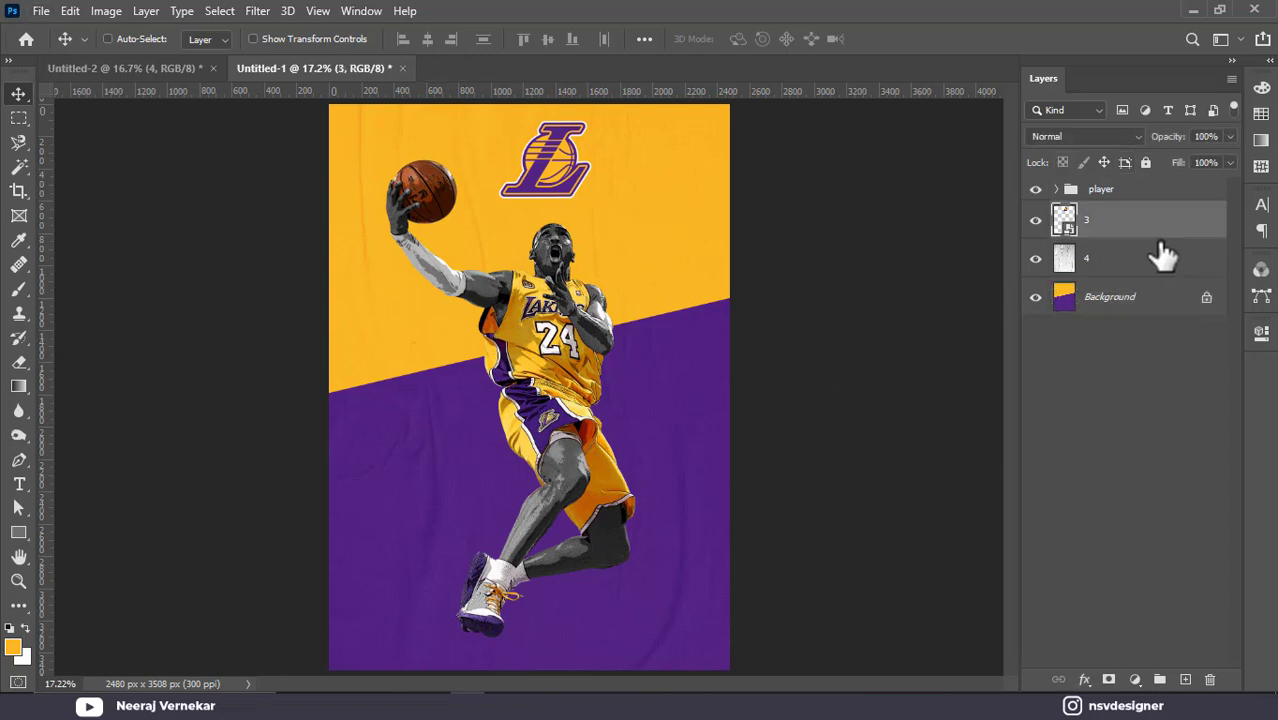
click(19, 484)
click(372, 318)
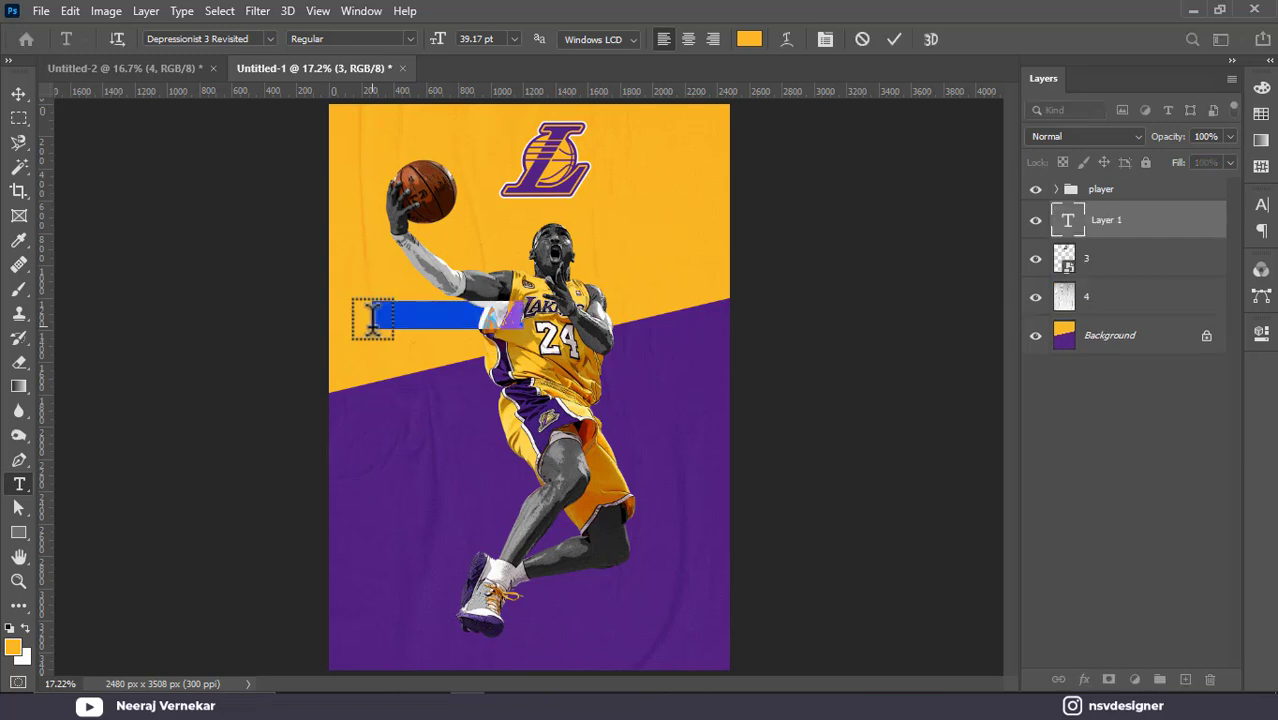
key(BackSpace)
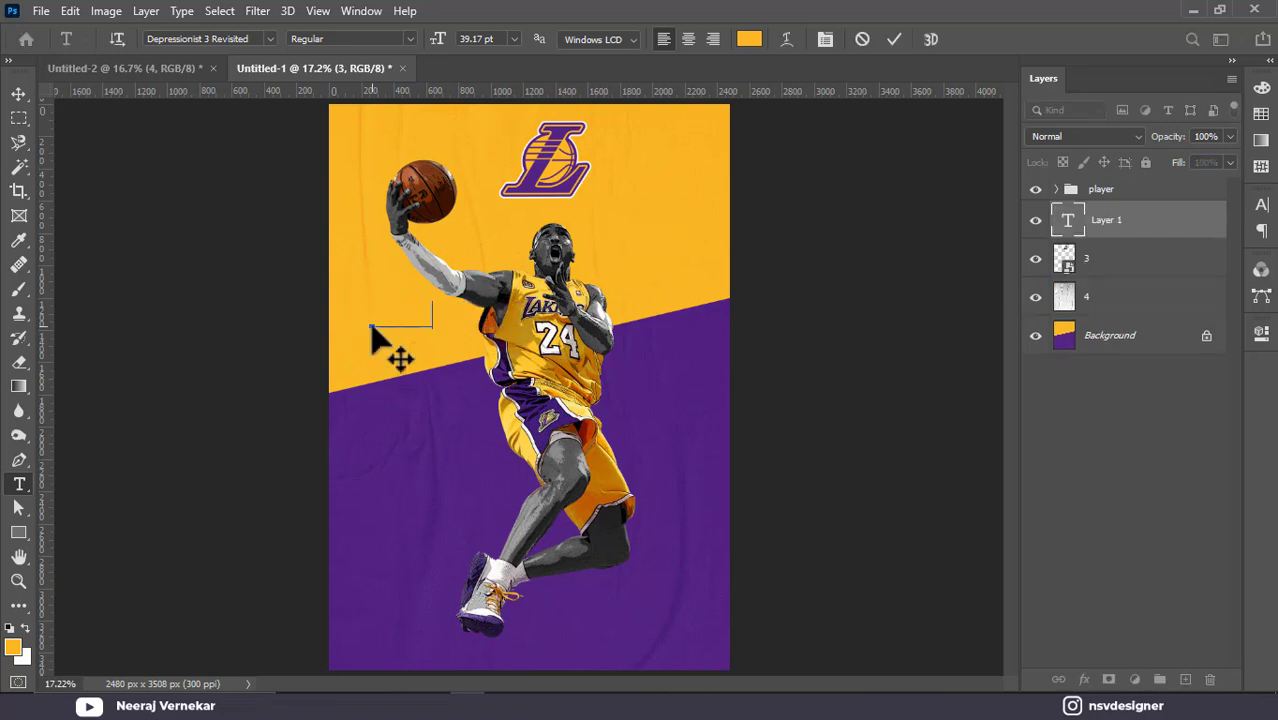
click(19, 94)
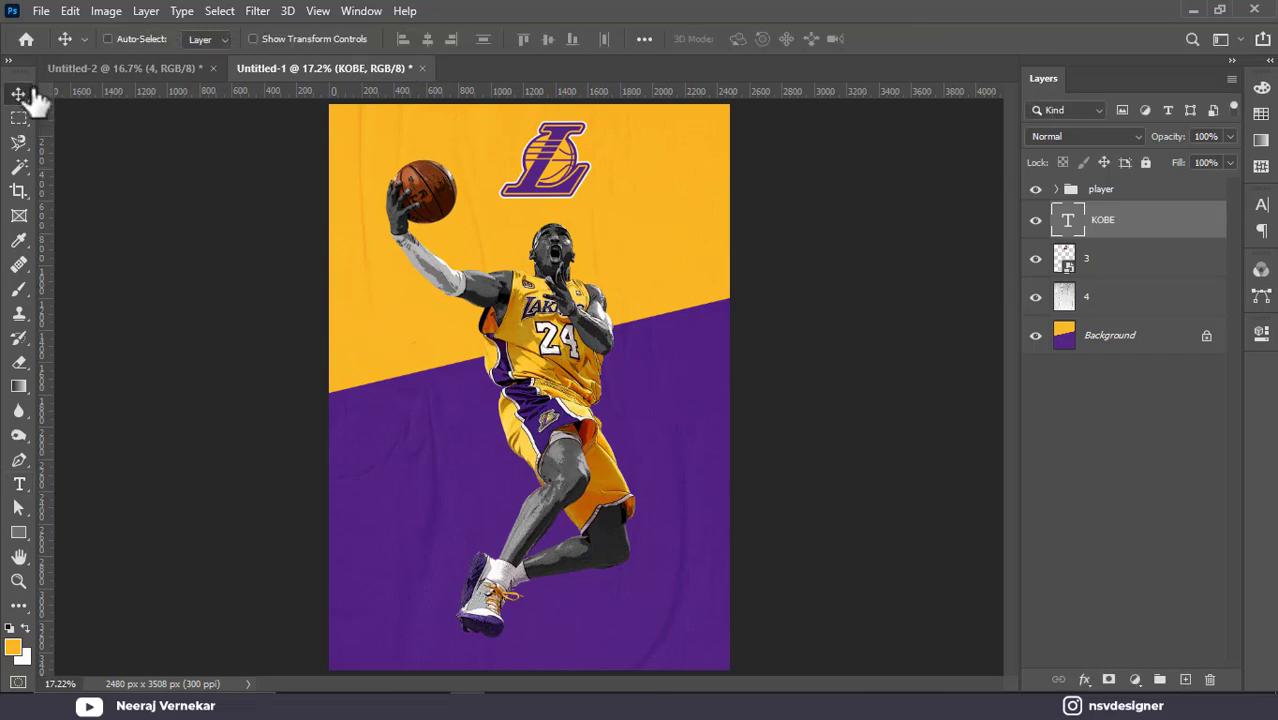
Set the KOBE text color to the logo's purple, 552583.
click(1262, 206)
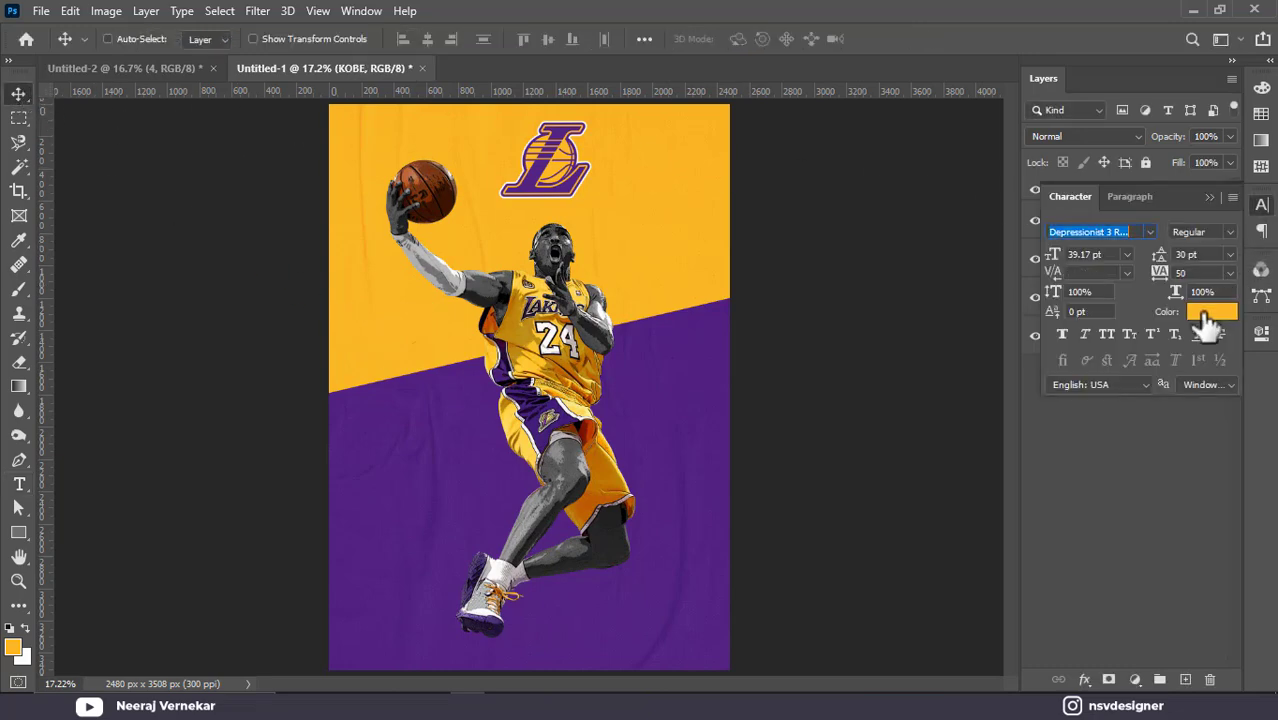
click(1208, 320)
click(563, 124)
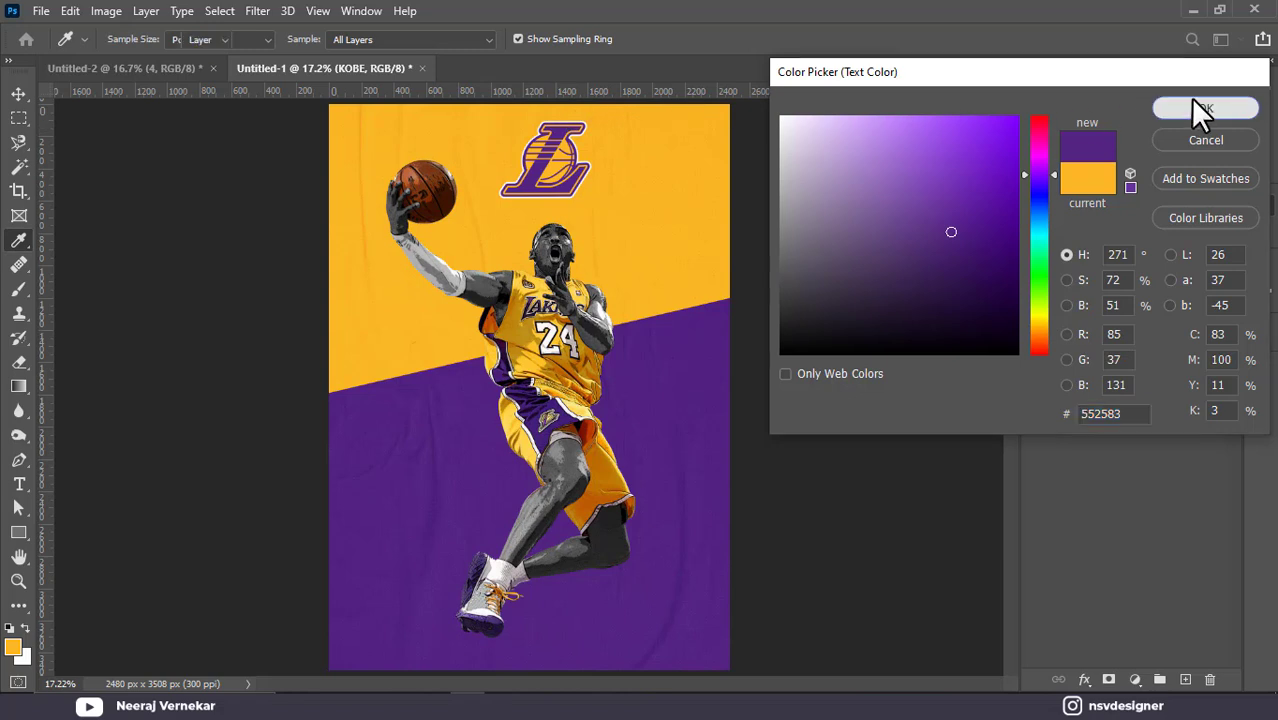
click(1203, 110)
Enlarge the KOBE text to about 276%, tilt it parallel to the diagonal edge, and rest it on that edge beside the player.
key(ctrl+t)
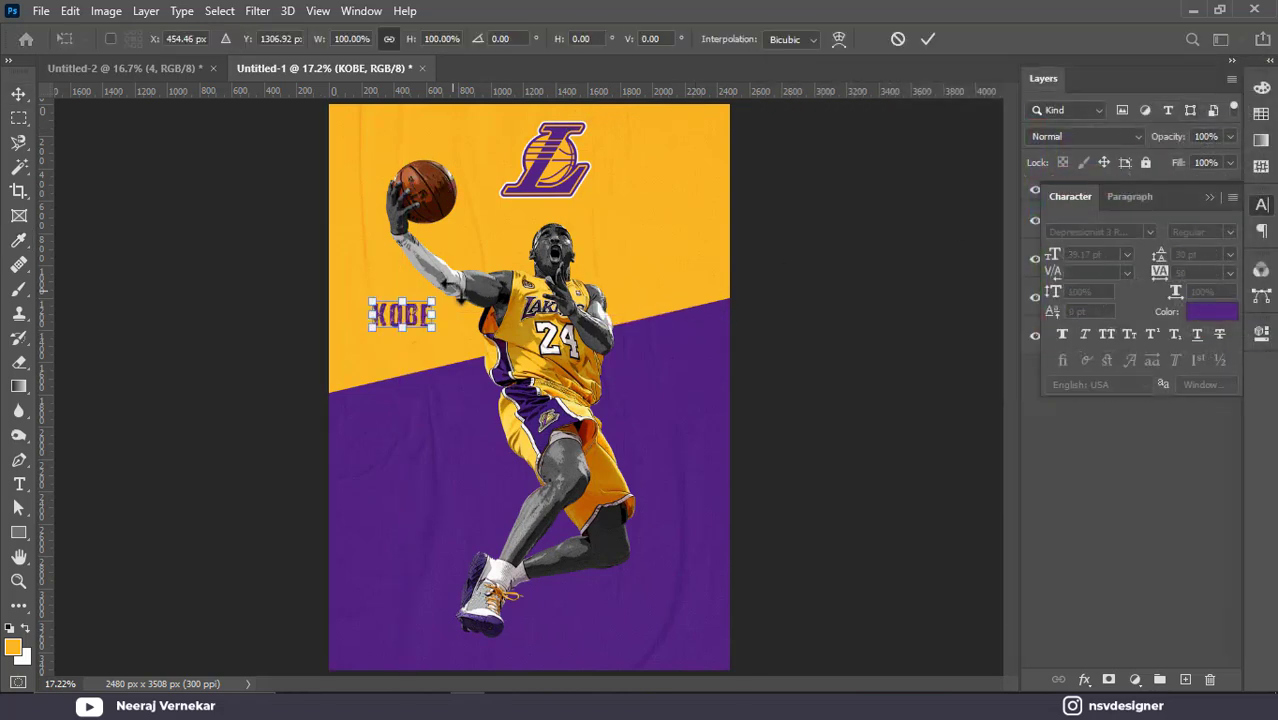
drag(434, 300, 541, 218)
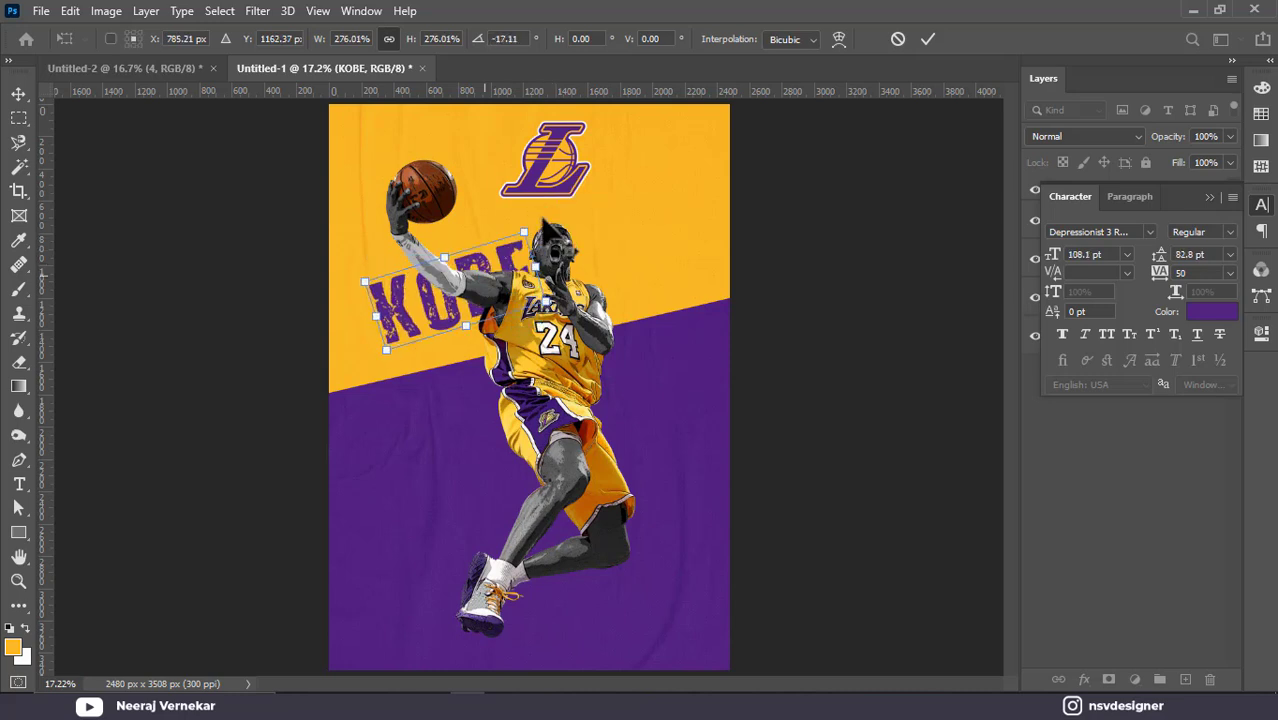
scroll(480, 285, up, 3)
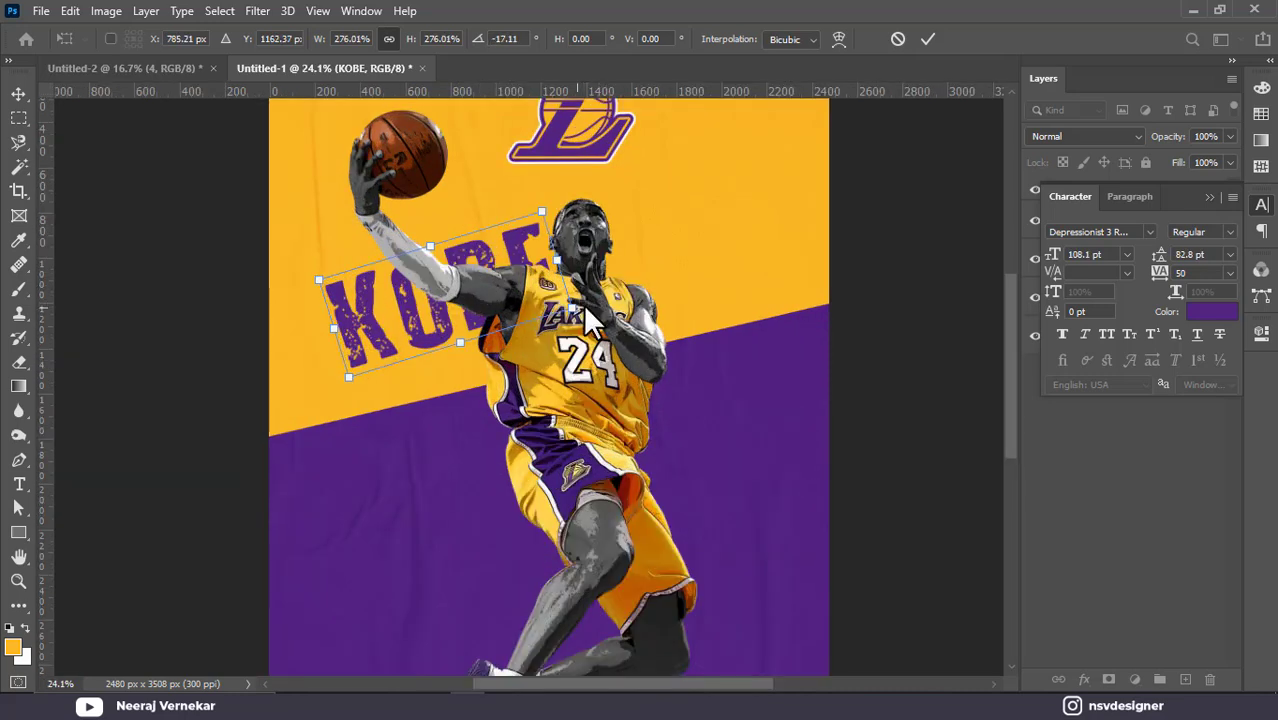
drag(549, 196, 553, 210)
drag(446, 299, 459, 360)
scroll(550, 273, up, 3)
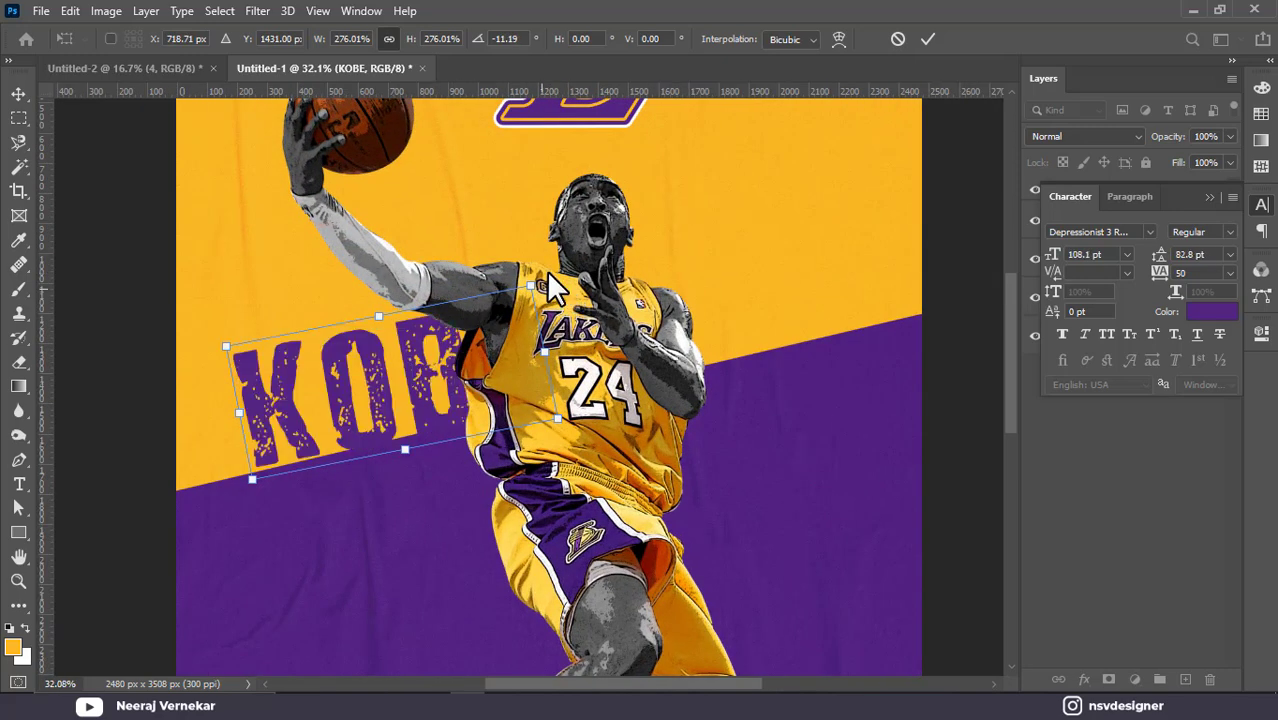
drag(535, 267, 535, 262)
key(Return)
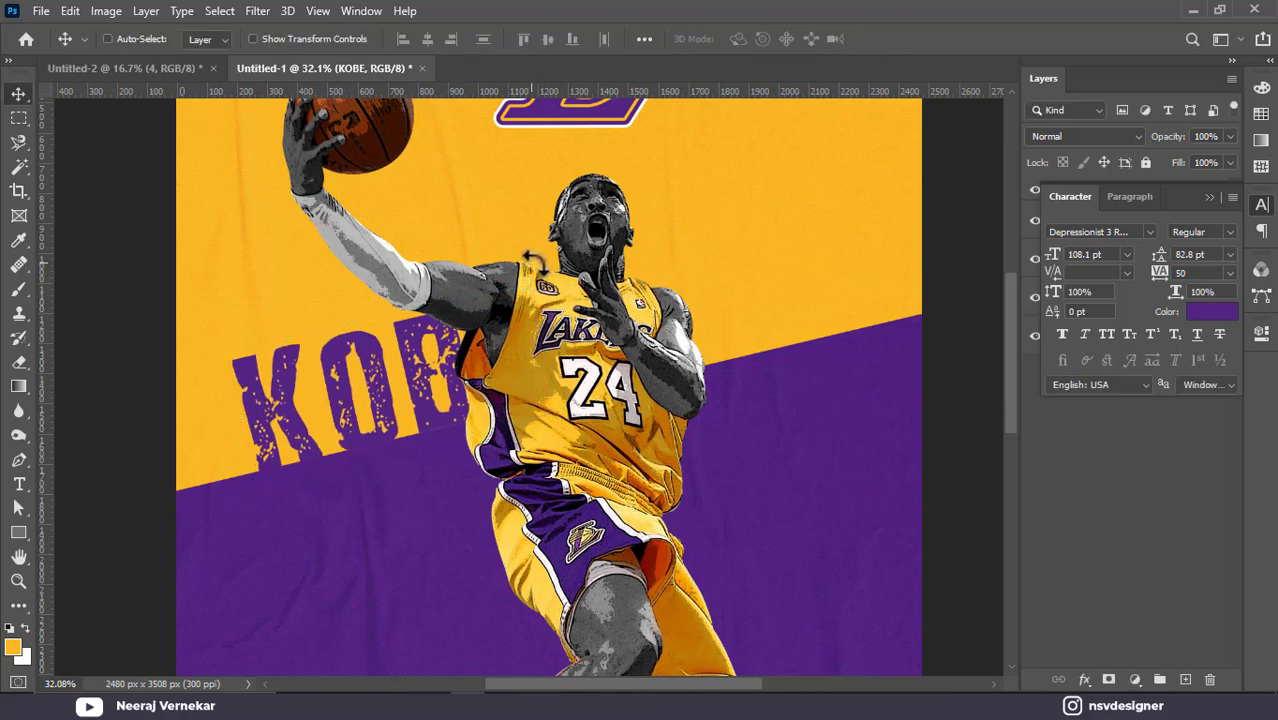
Duplicate the KOBE text just below onto the purple area and recolor the lower text with the logo's yellow.
scroll(505, 283, down, 4)
drag(451, 355, 482, 410)
click(1212, 311)
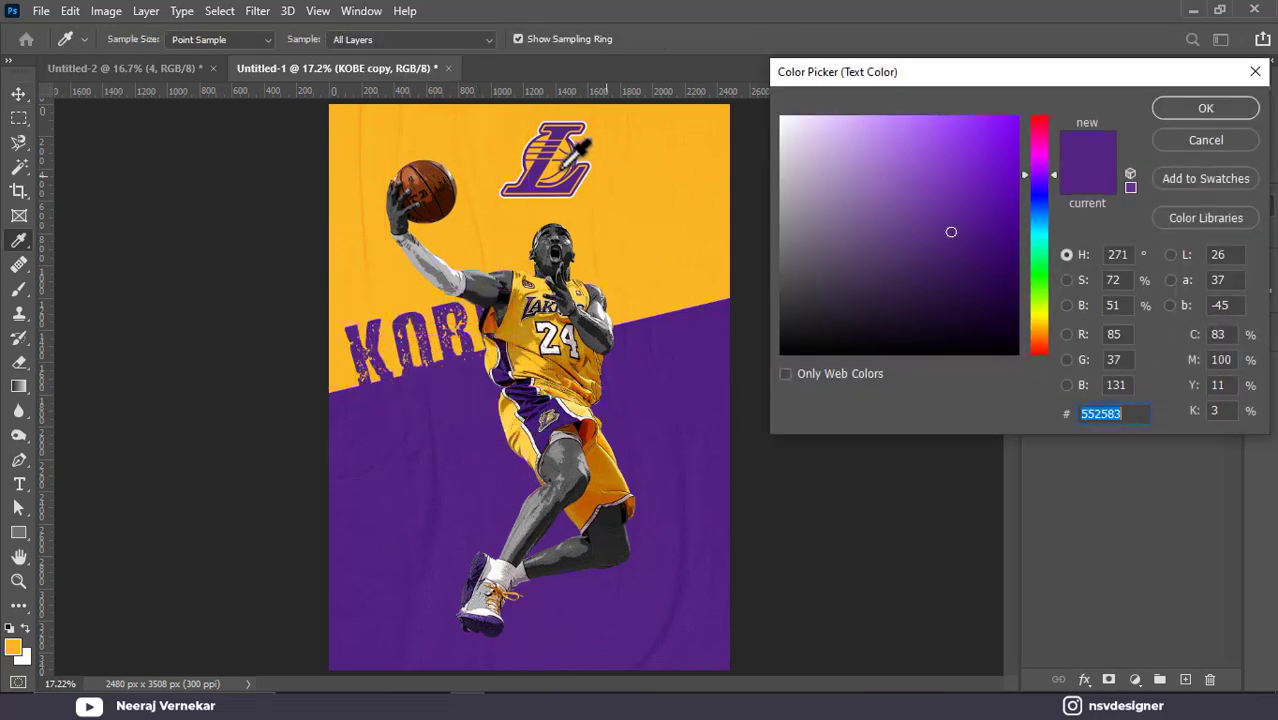
click(585, 165)
click(1195, 109)
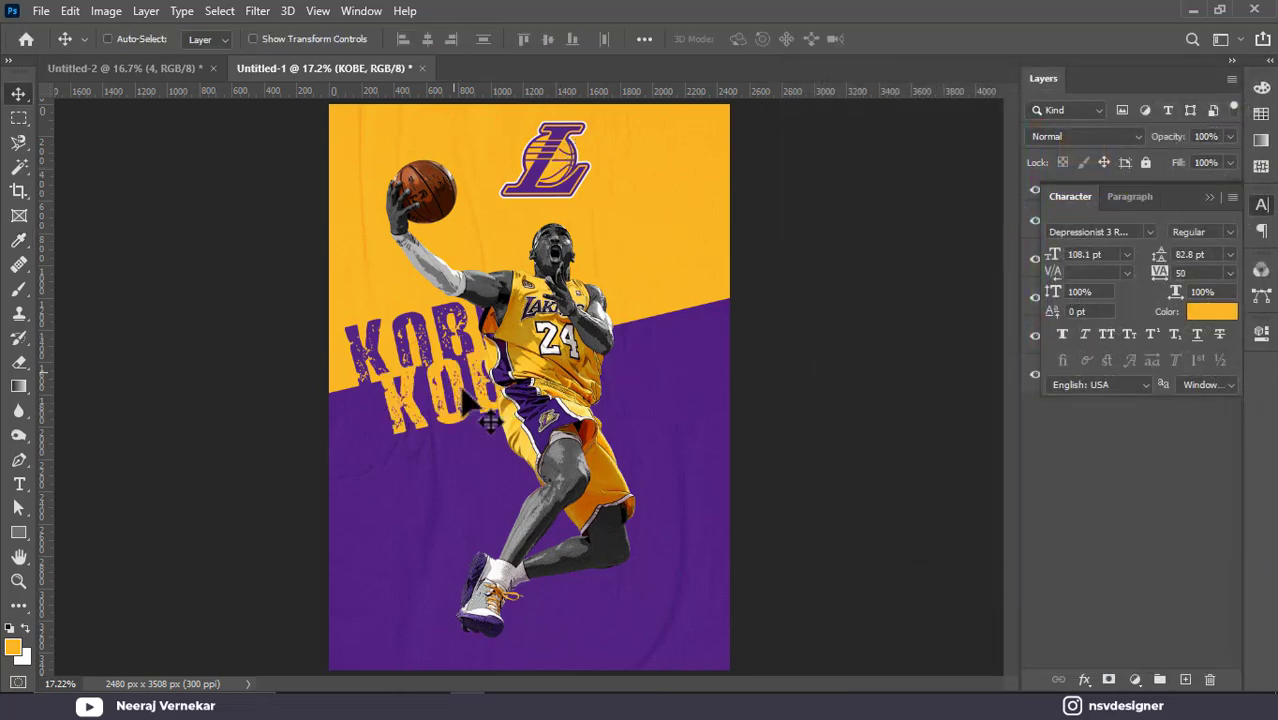
Change the wording of the lower yellow text to BRAYANT.
double_click(450, 405)
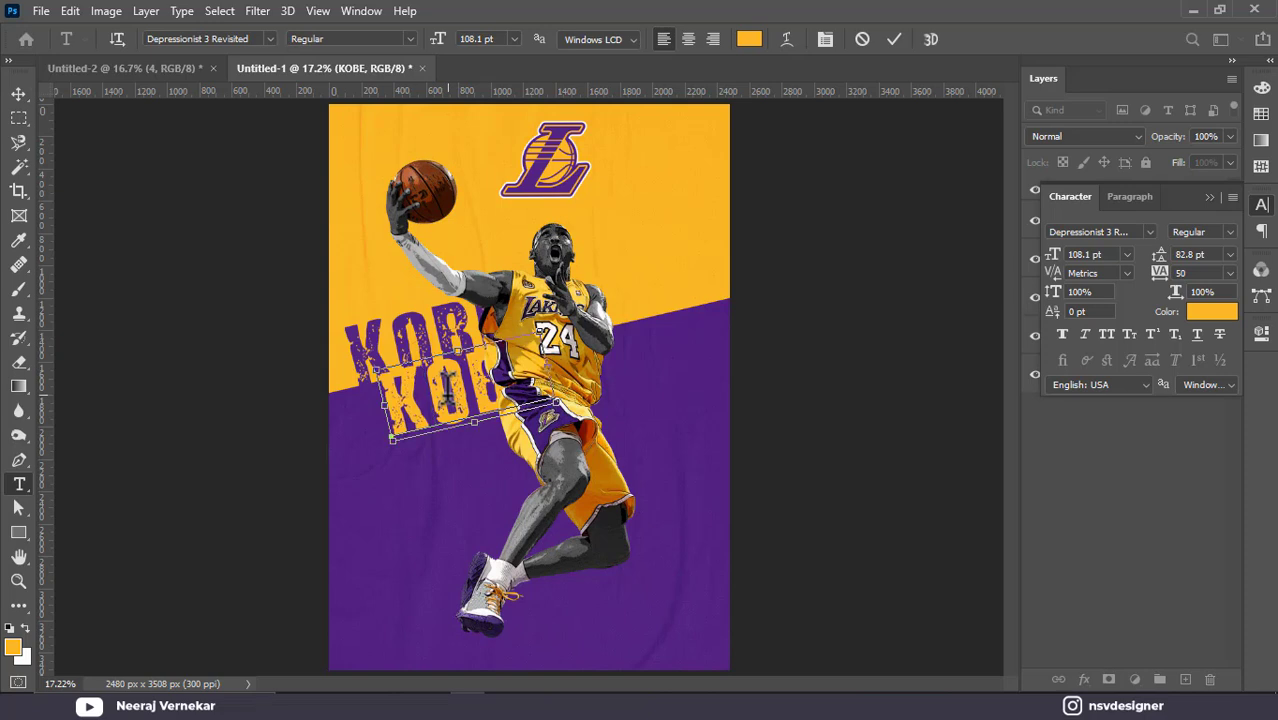
text(BRYANT)
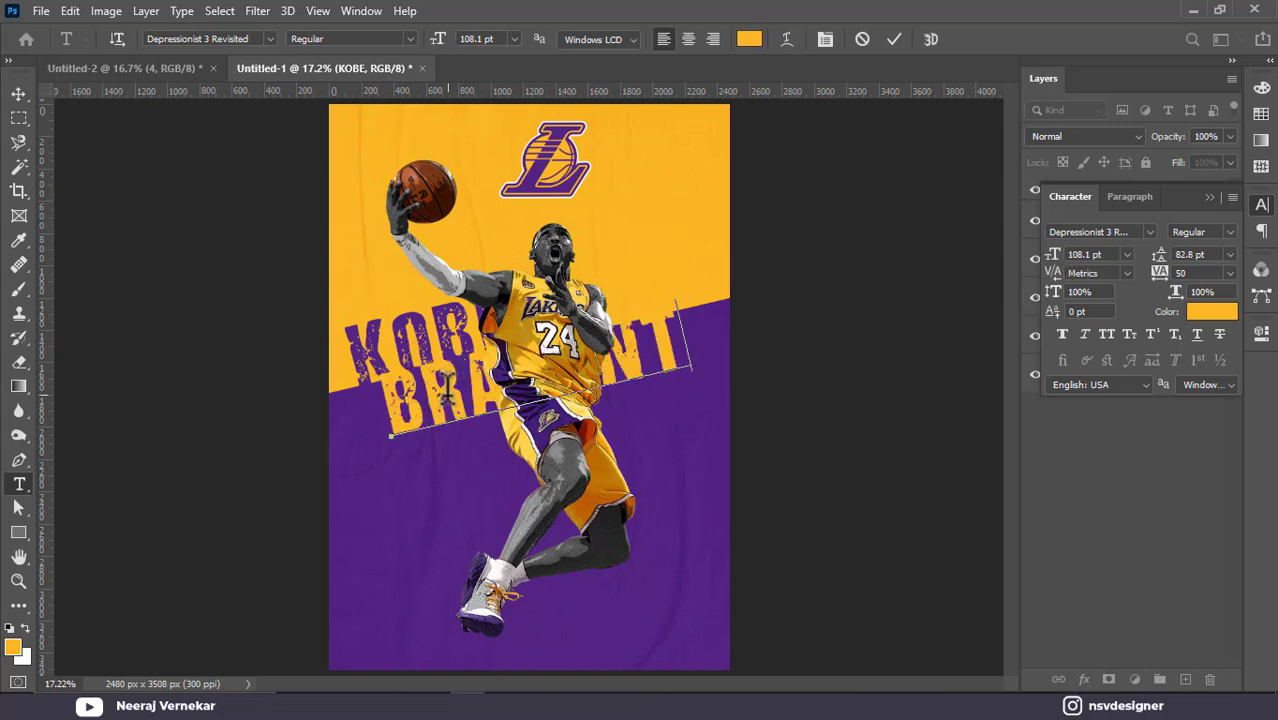
click(894, 38)
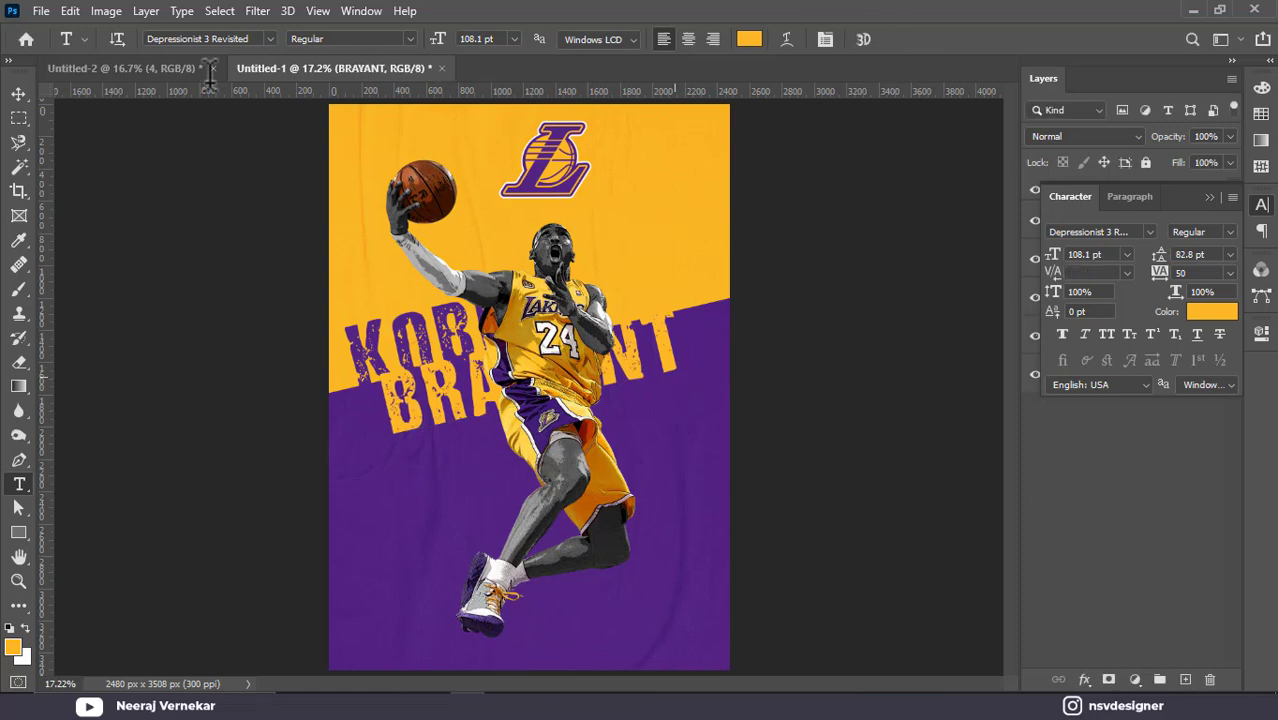
Nudge the BRAYANT text slightly down, away from the KOBE text.
click(24, 93)
scroll(478, 412, up, 3)
scroll(469, 407, up, 1)
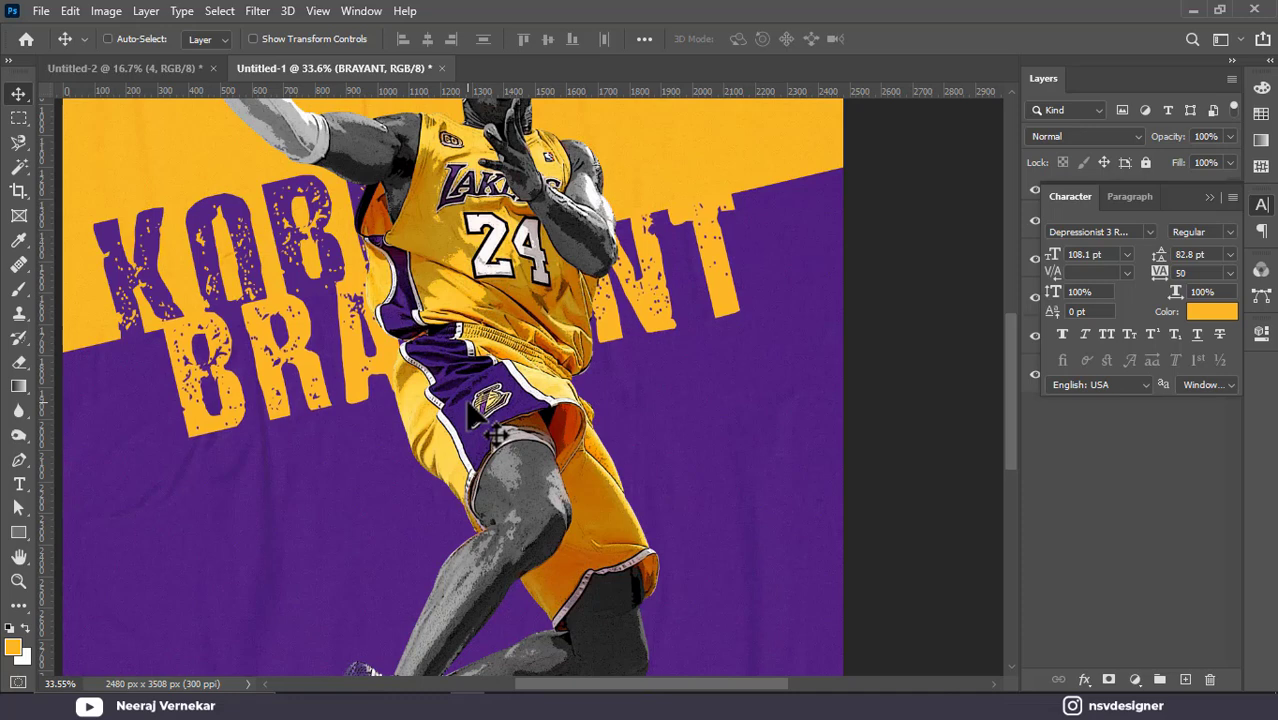
key(Down)
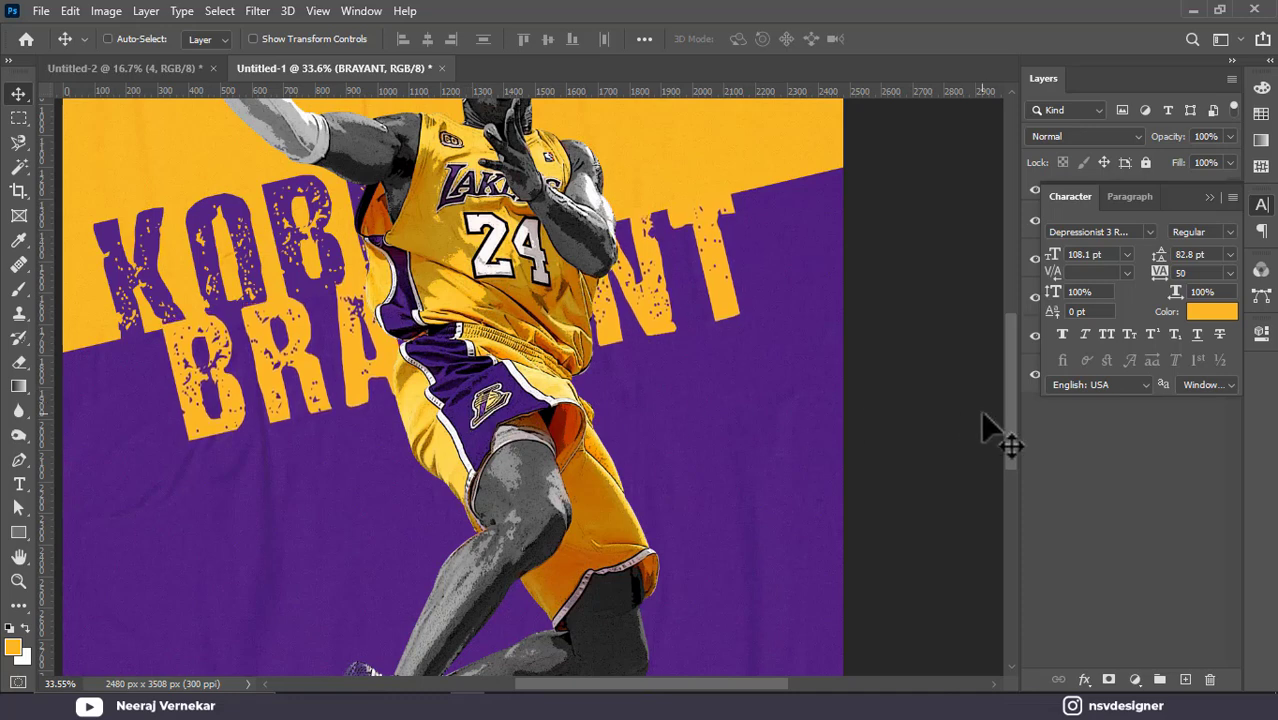
key(ctrl+0)
click(1209, 197)
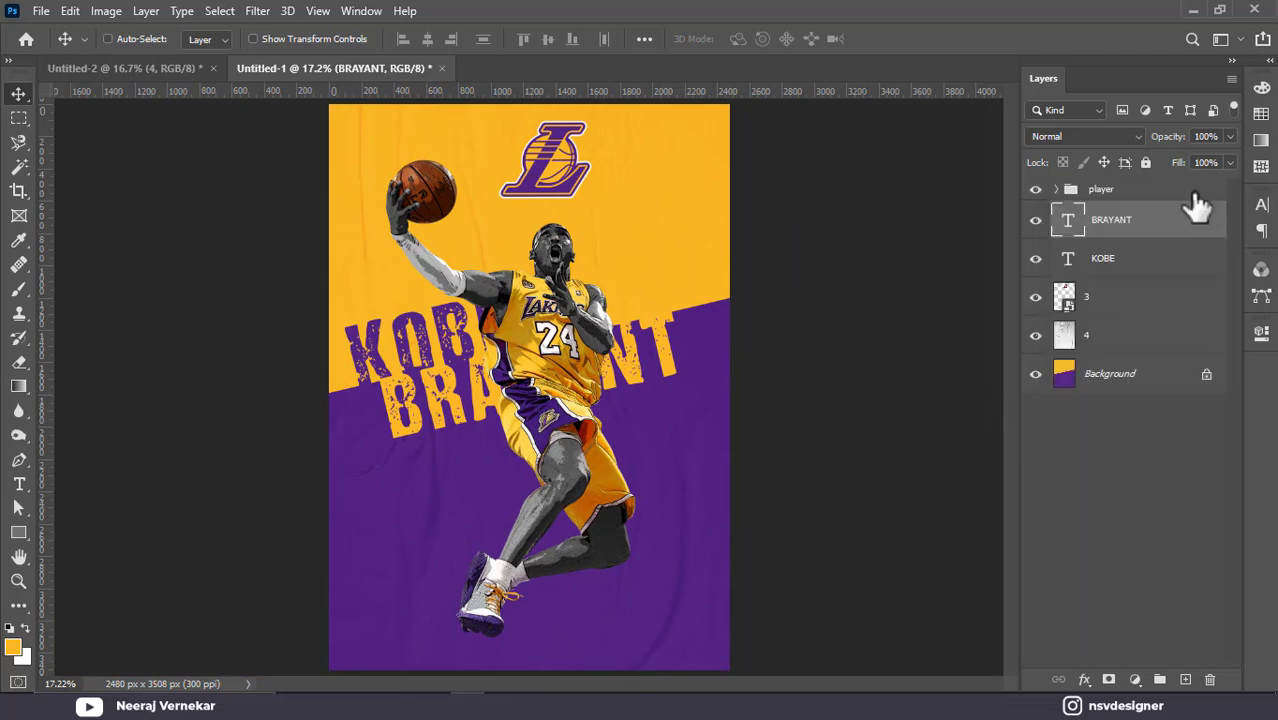
Add a Multiply drop shadow to the player group with its spread and size reduced to 0.
click(1150, 193)
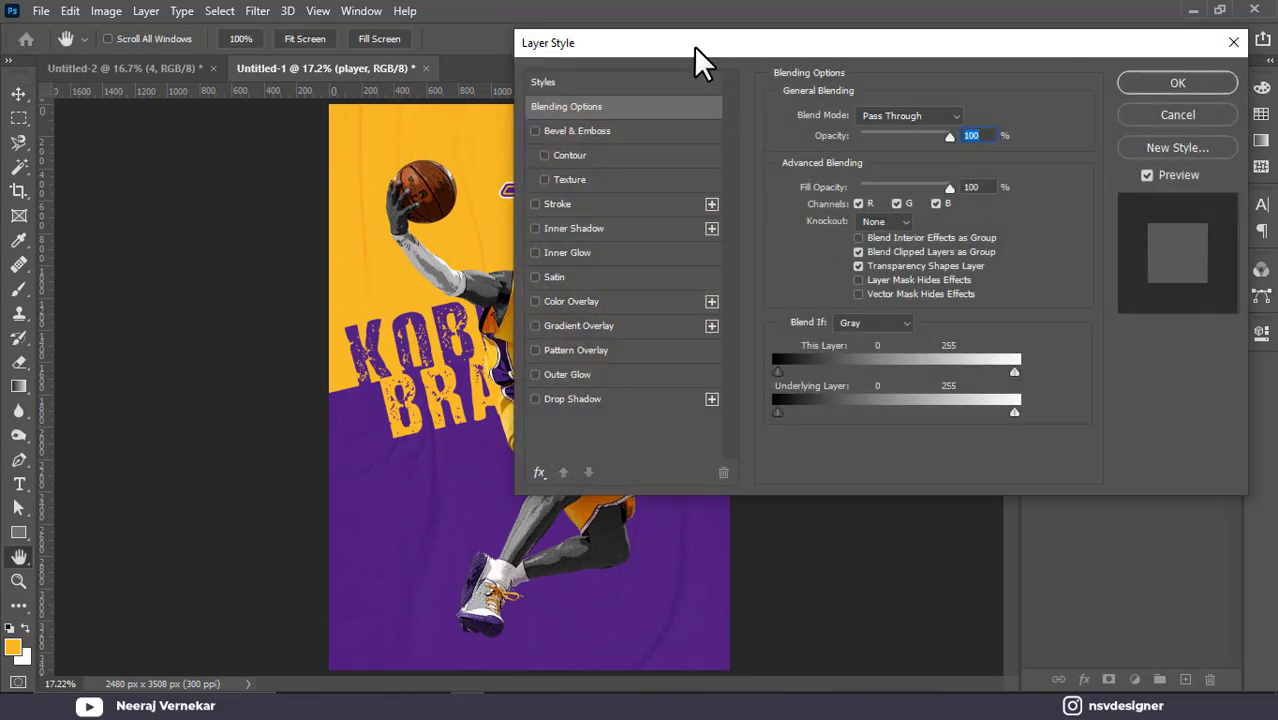
drag(695, 47, 825, 47)
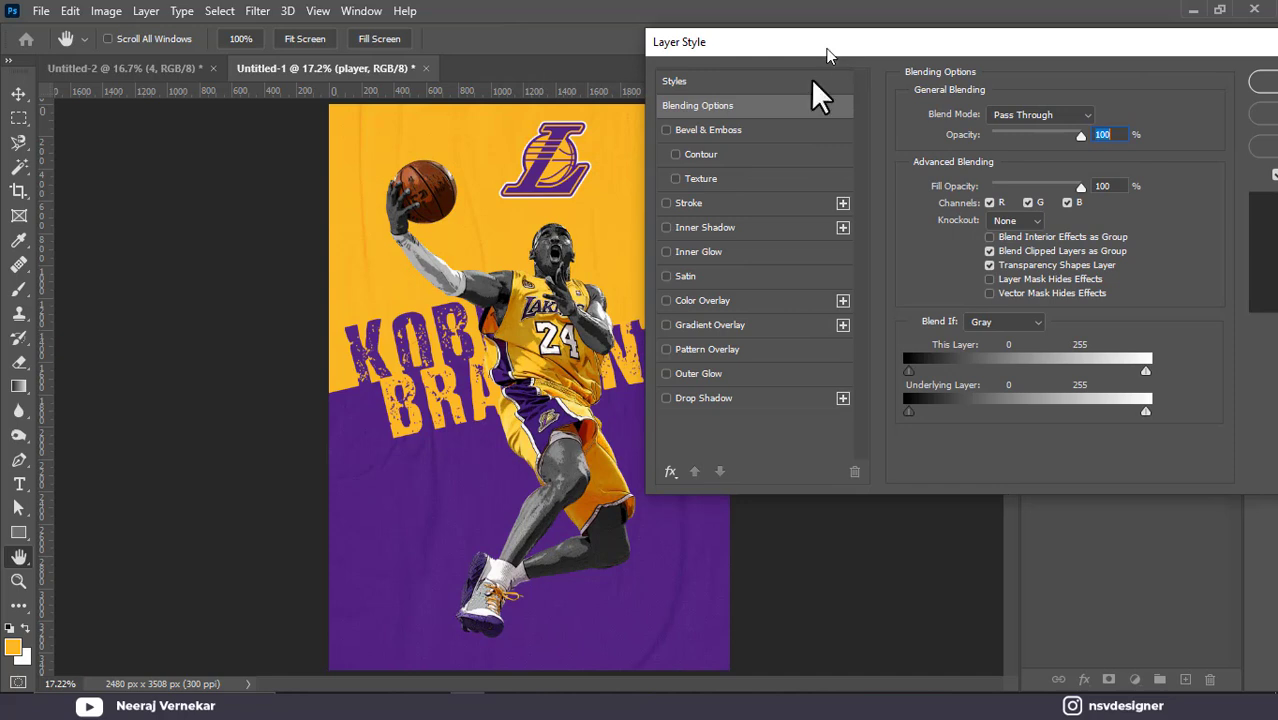
click(695, 404)
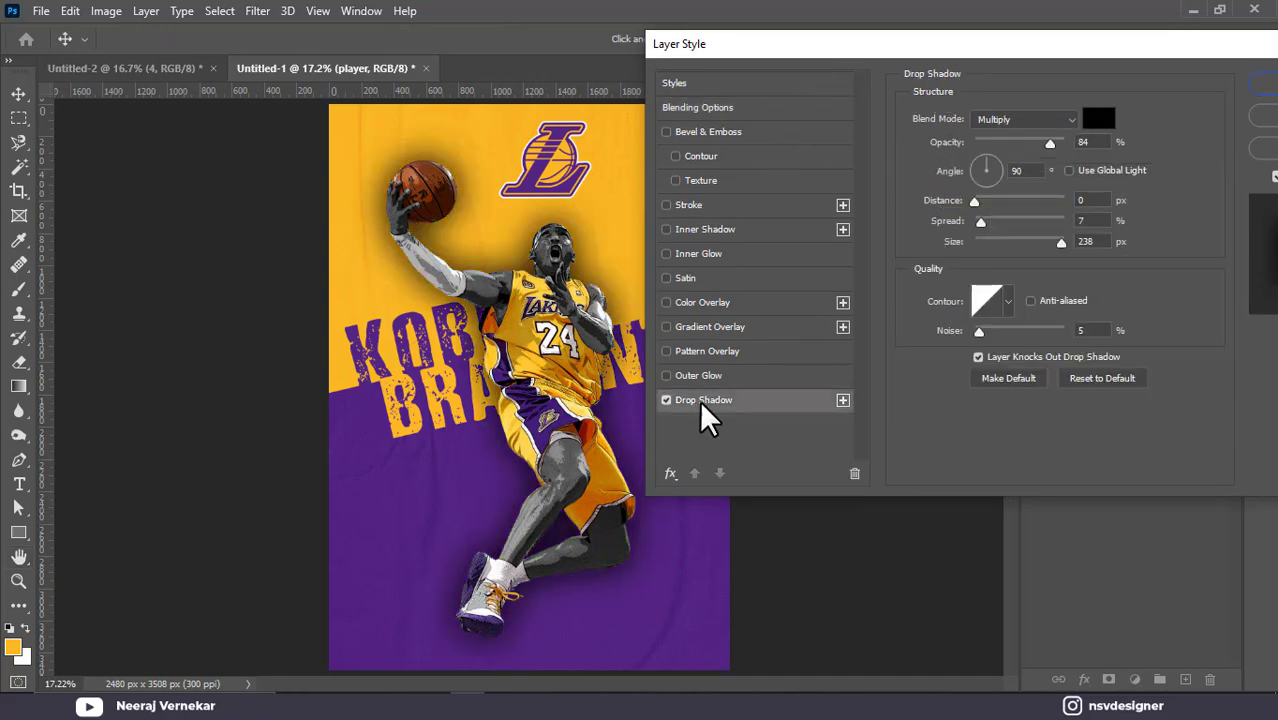
drag(1062, 242, 919, 266)
drag(980, 221, 899, 245)
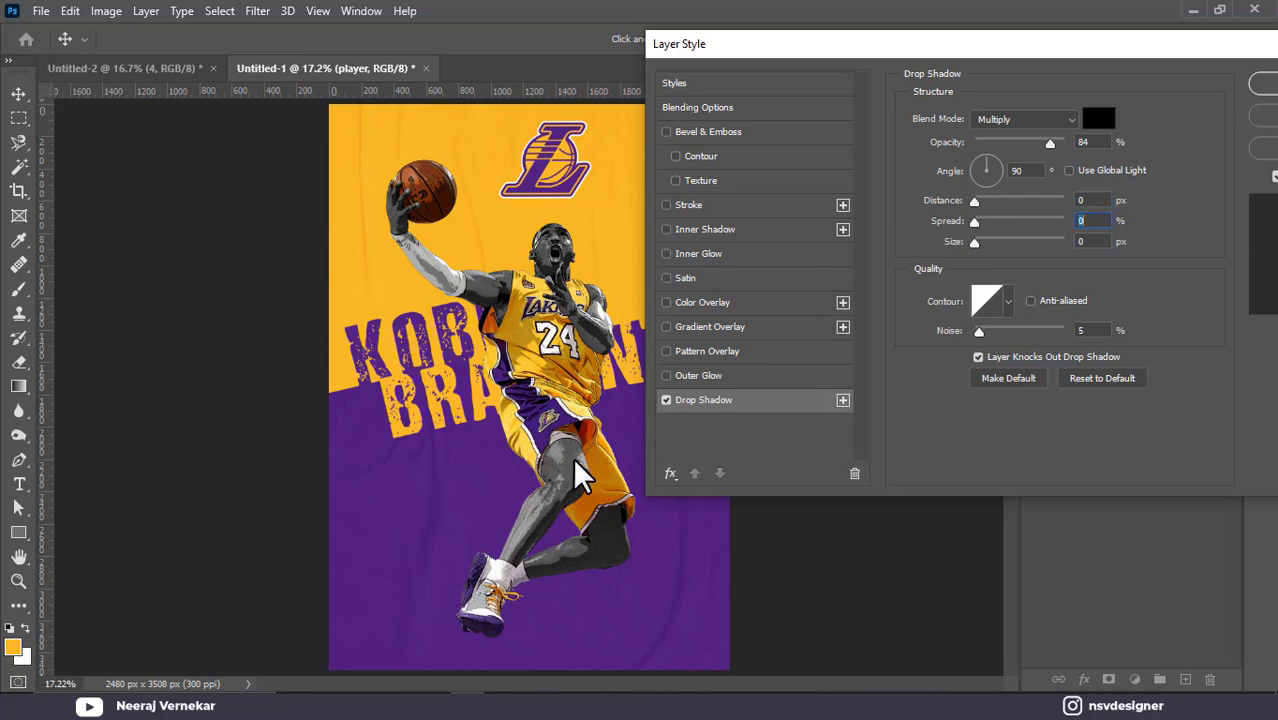
Offset the player's shadow down and to the left at 132 px distance, with 16 px size and 23% opacity.
drag(585, 475, 578, 479)
drag(975, 243, 1006, 245)
mouse_move(532, 466)
mouse_down()
mouse_move(541, 484)
mouse_move(531, 473)
mouse_up()
drag(1050, 145, 1019, 150)
drag(536, 492, 542, 500)
drag(1003, 243, 985, 243)
drag(1016, 143, 995, 143)
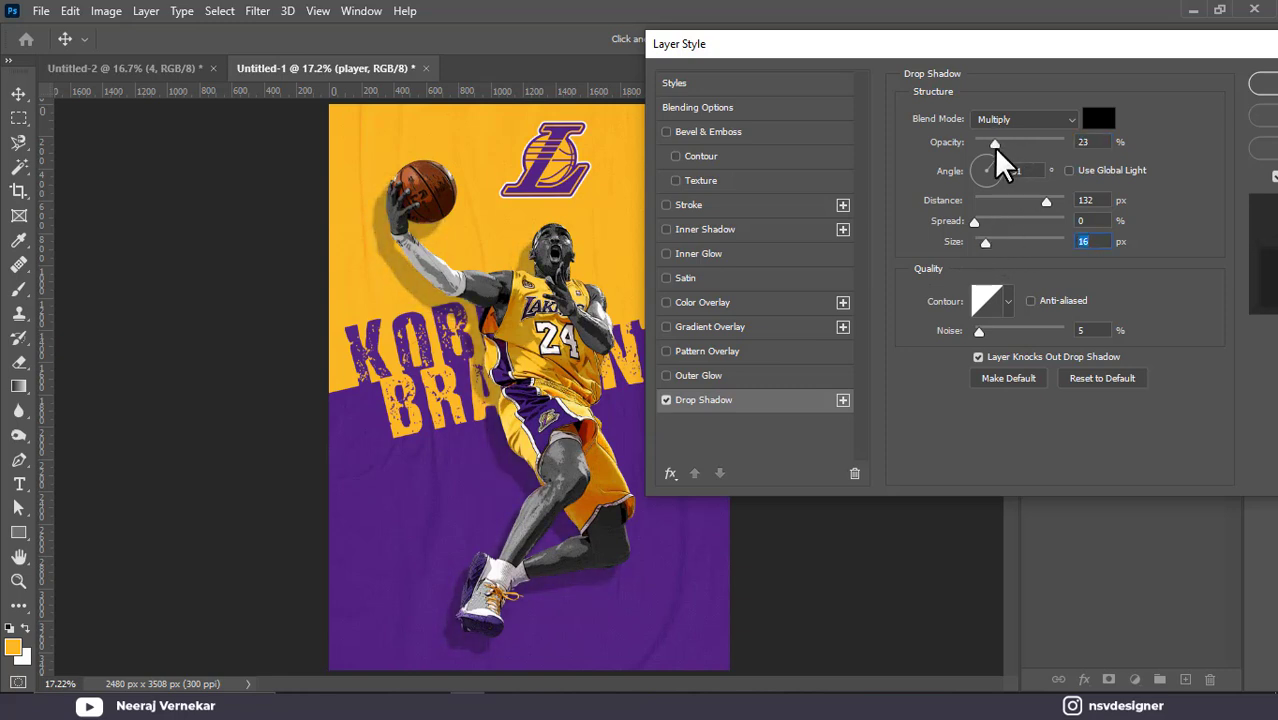
click(1264, 85)
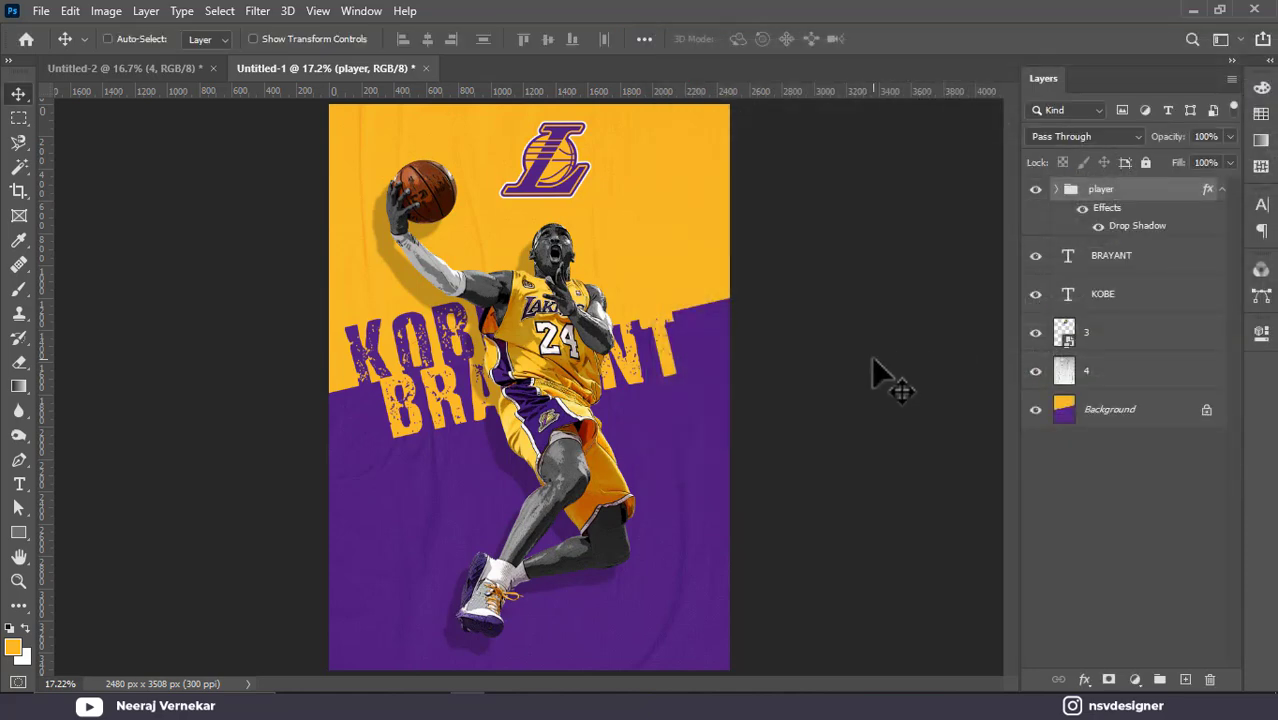
Bring the NBA logo from the Untitled-2 document into the poster and scale it to fit the poster's lower-right corner.
click(178, 66)
right_click(414, 440)
click(419, 432)
drag(383, 291, 686, 614)
key(ctrl+t)
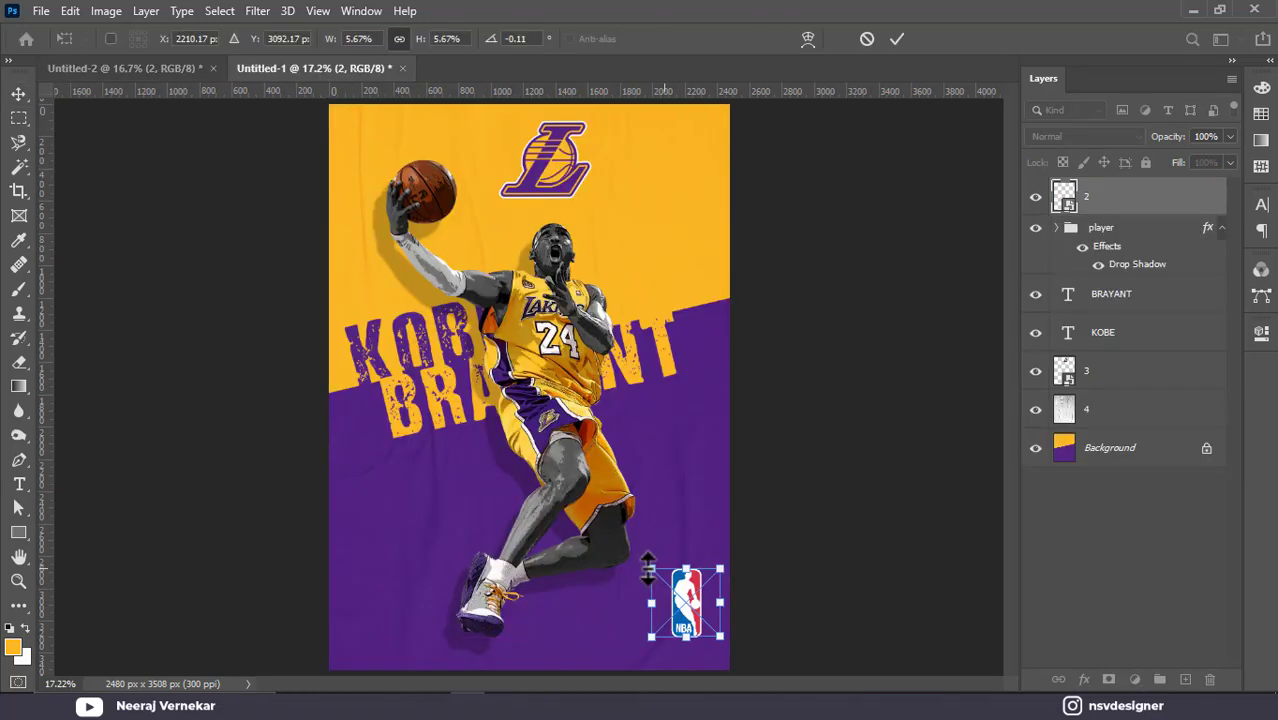
drag(647, 566, 702, 612)
key(Return)
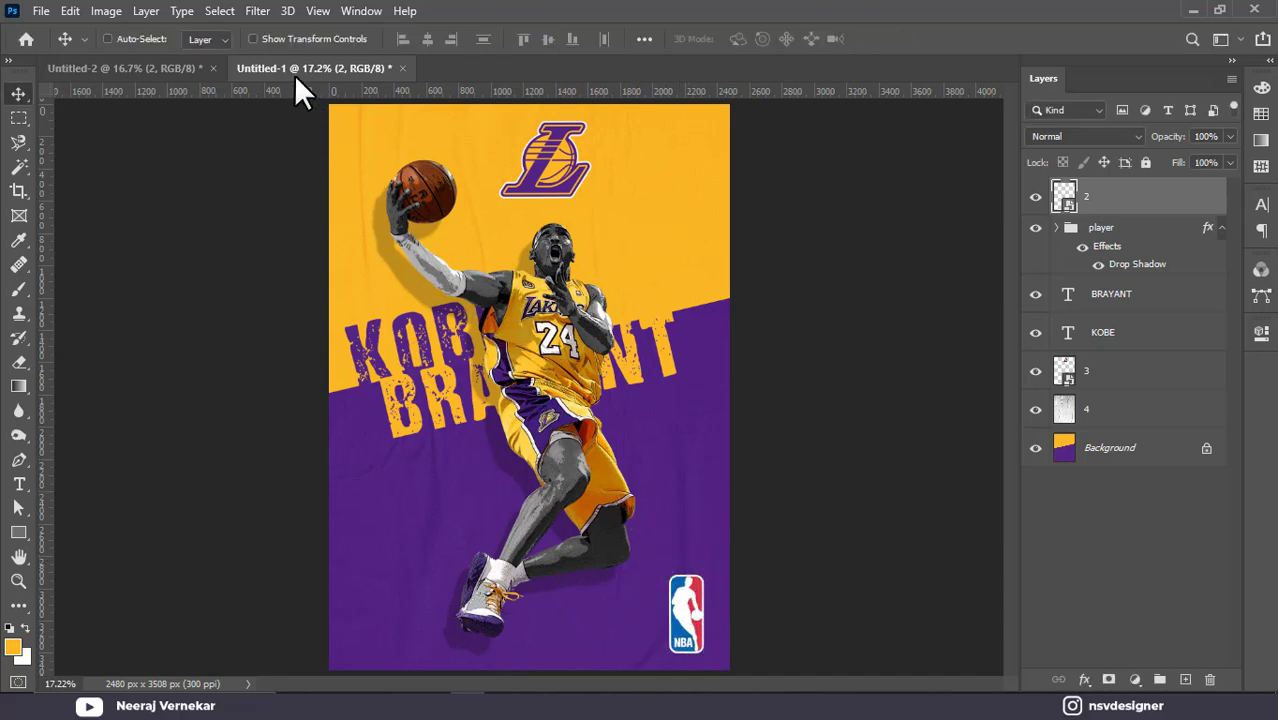
Copy the black scratch texture from Untitled-2 into the poster and size it to cover the whole canvas.
click(147, 70)
right_click(647, 488)
click(650, 492)
drag(650, 492, 440, 275)
drag(516, 358, 760, 683)
key(ctrl+t)
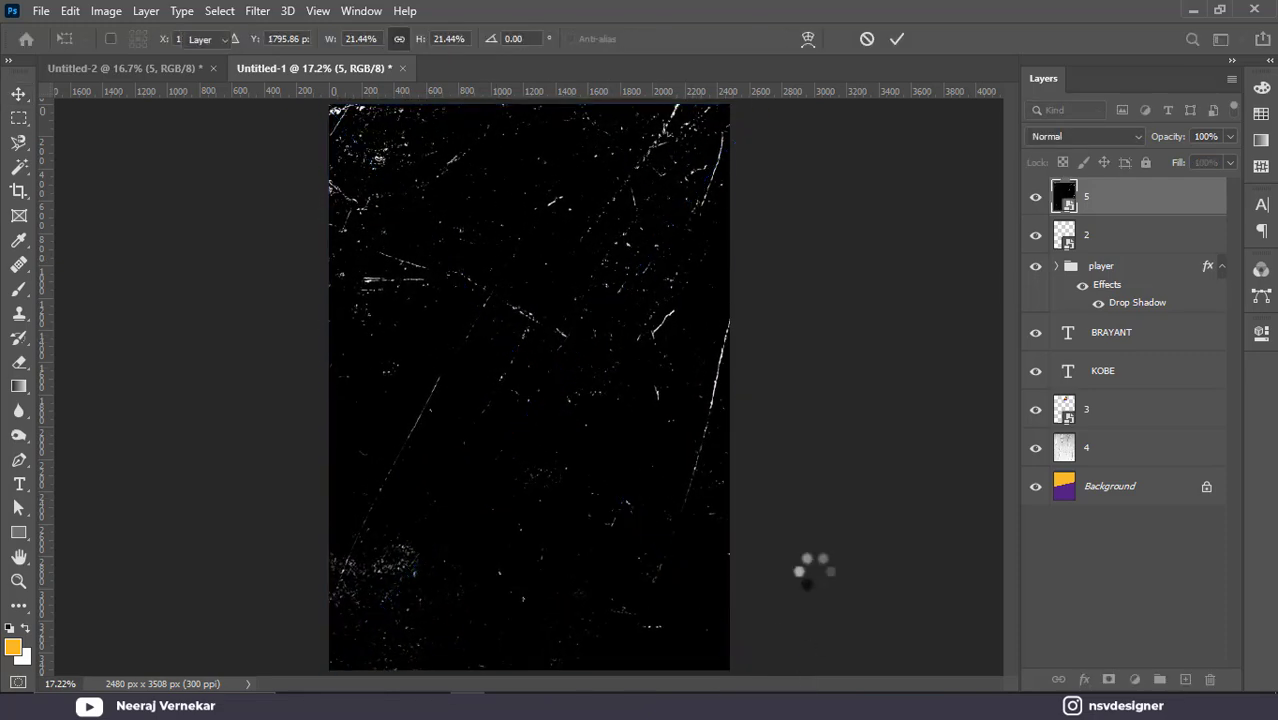
key(Return)
Blend the scratch texture over the poster with Screen mode at 44% opacity.
click(1080, 137)
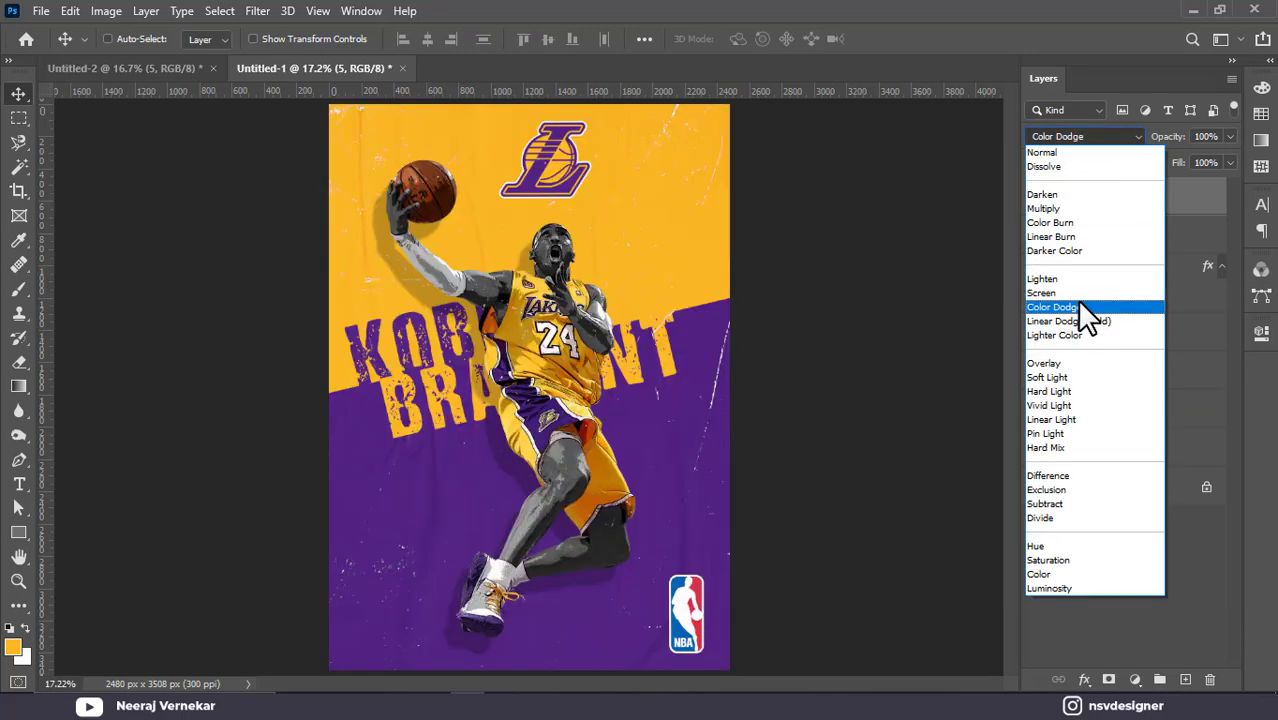
key(Up)
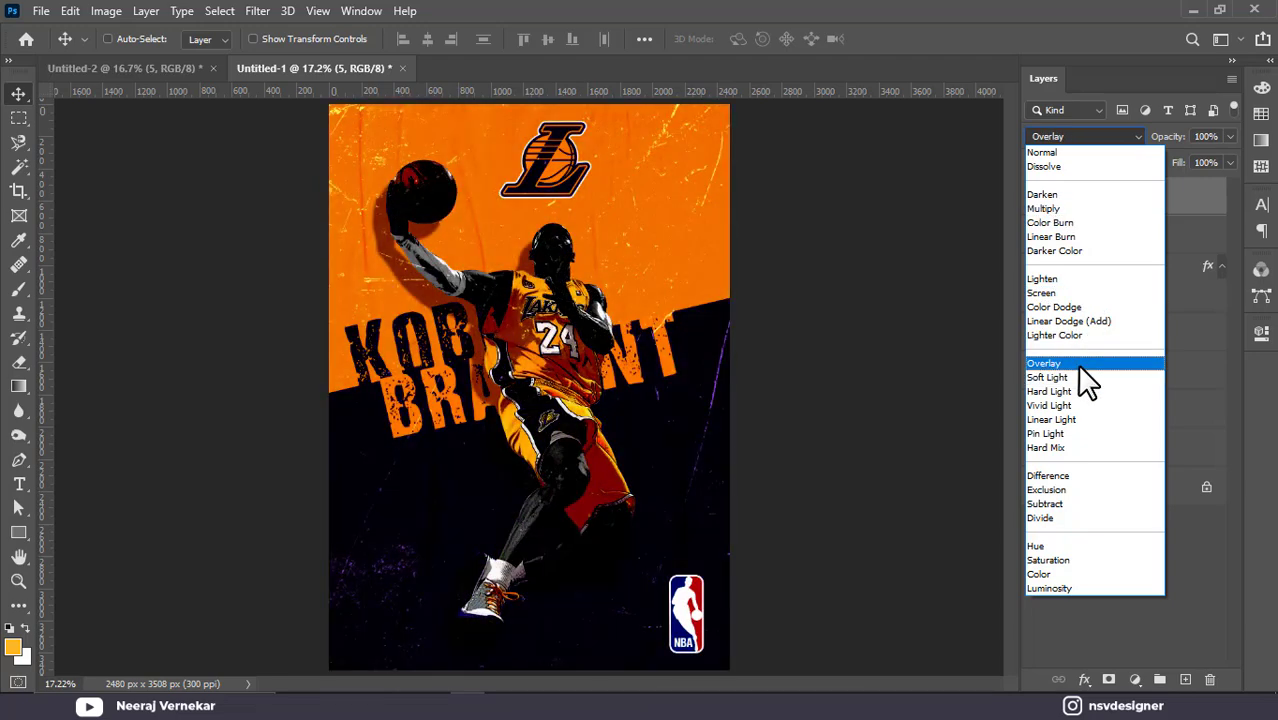
click(1068, 292)
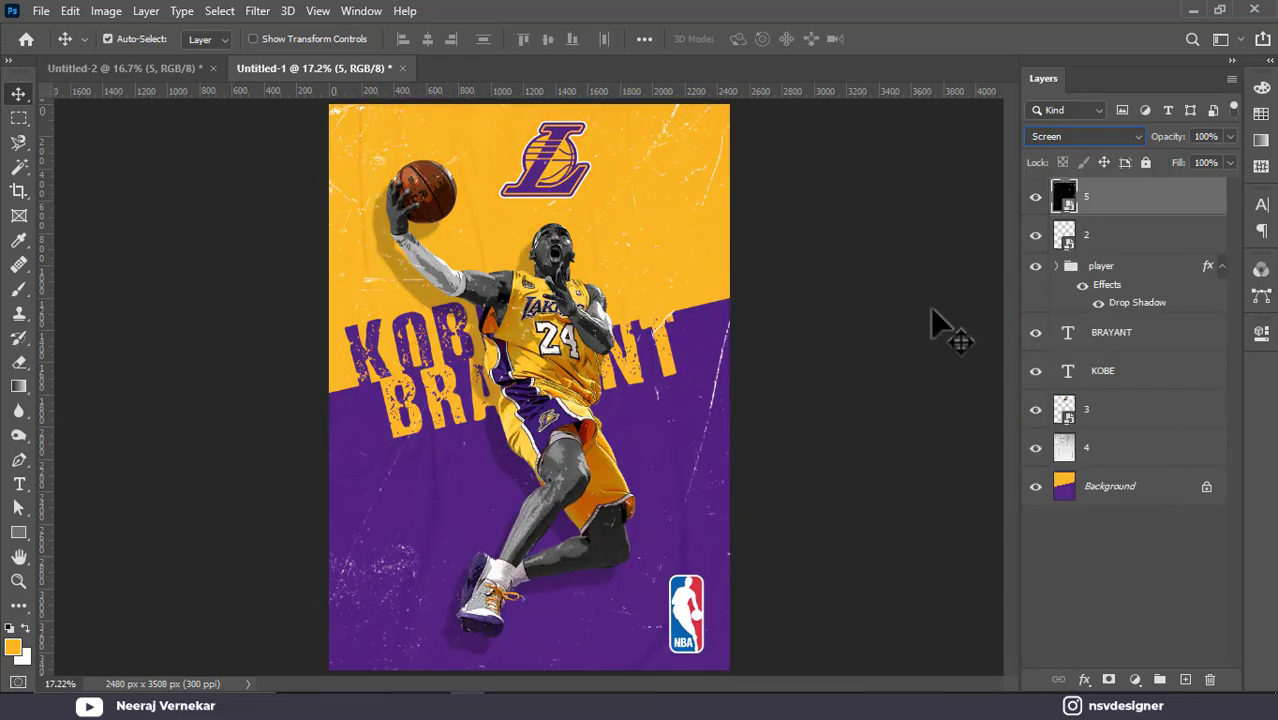
drag(1160, 137, 1130, 148)
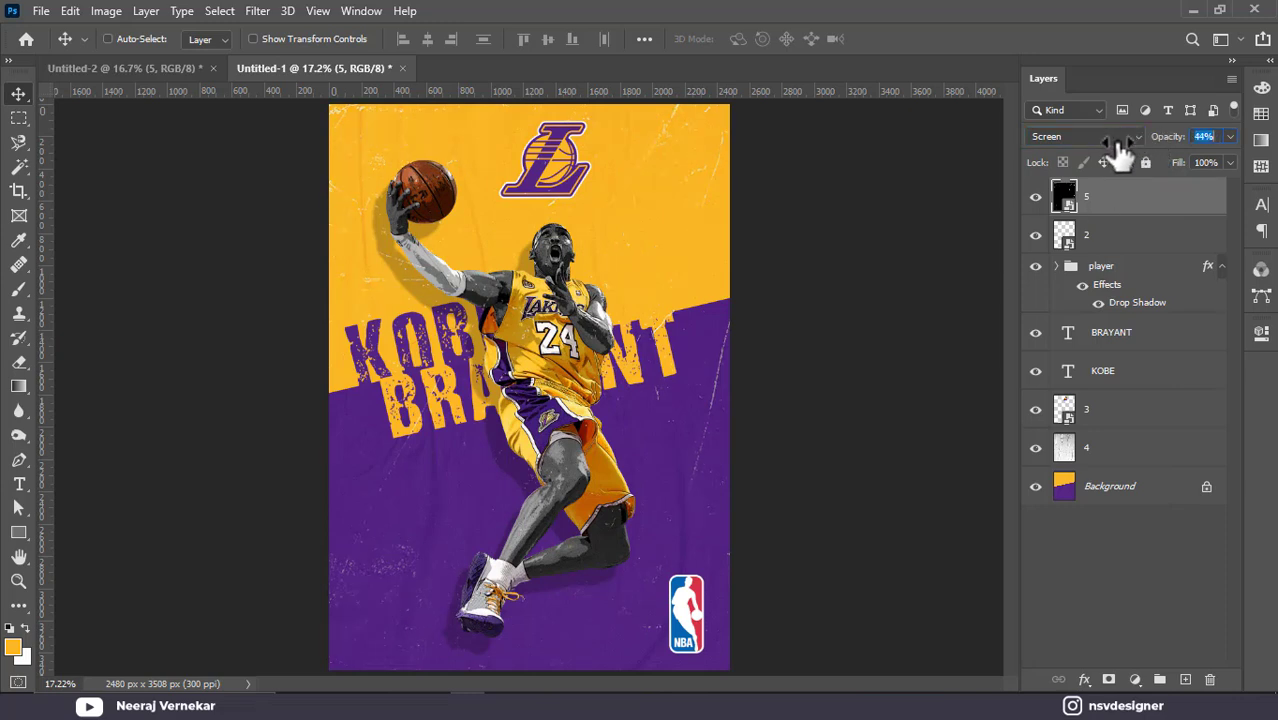
drag(1118, 145, 1118, 145)
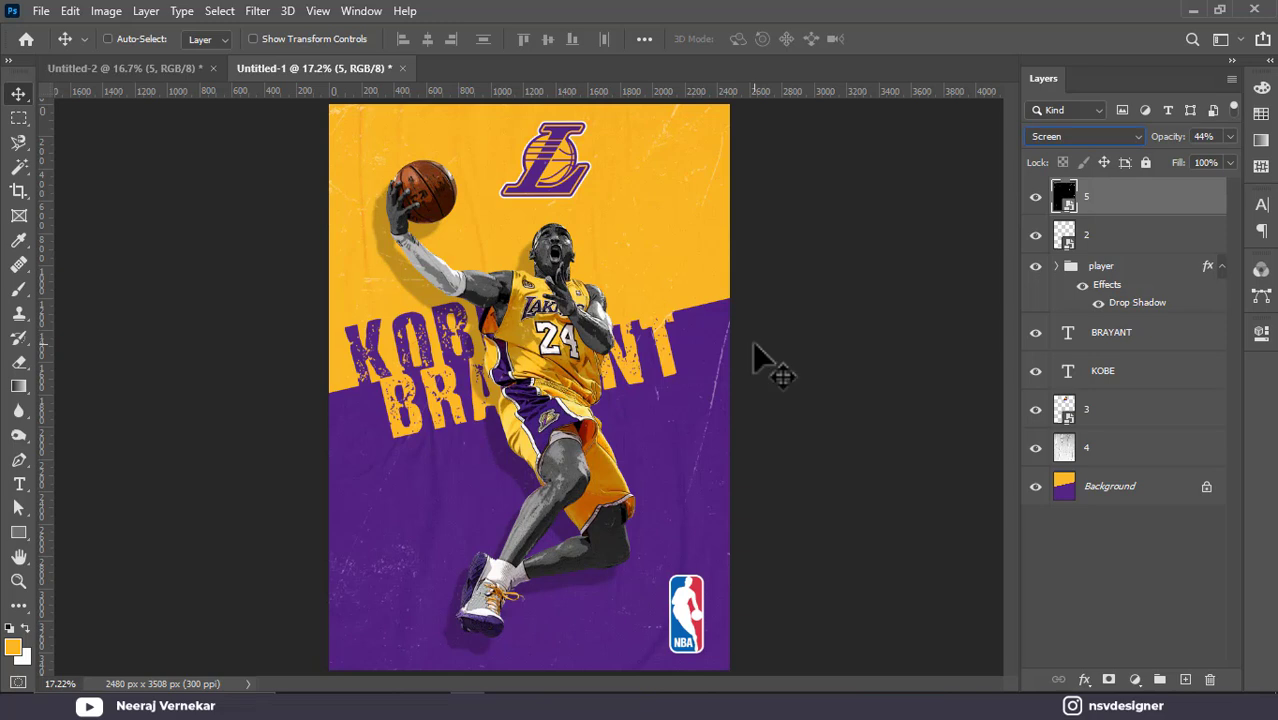
Try to move the locked Background together with the KOBE and BRAYANT texts downward.
click(1131, 489)
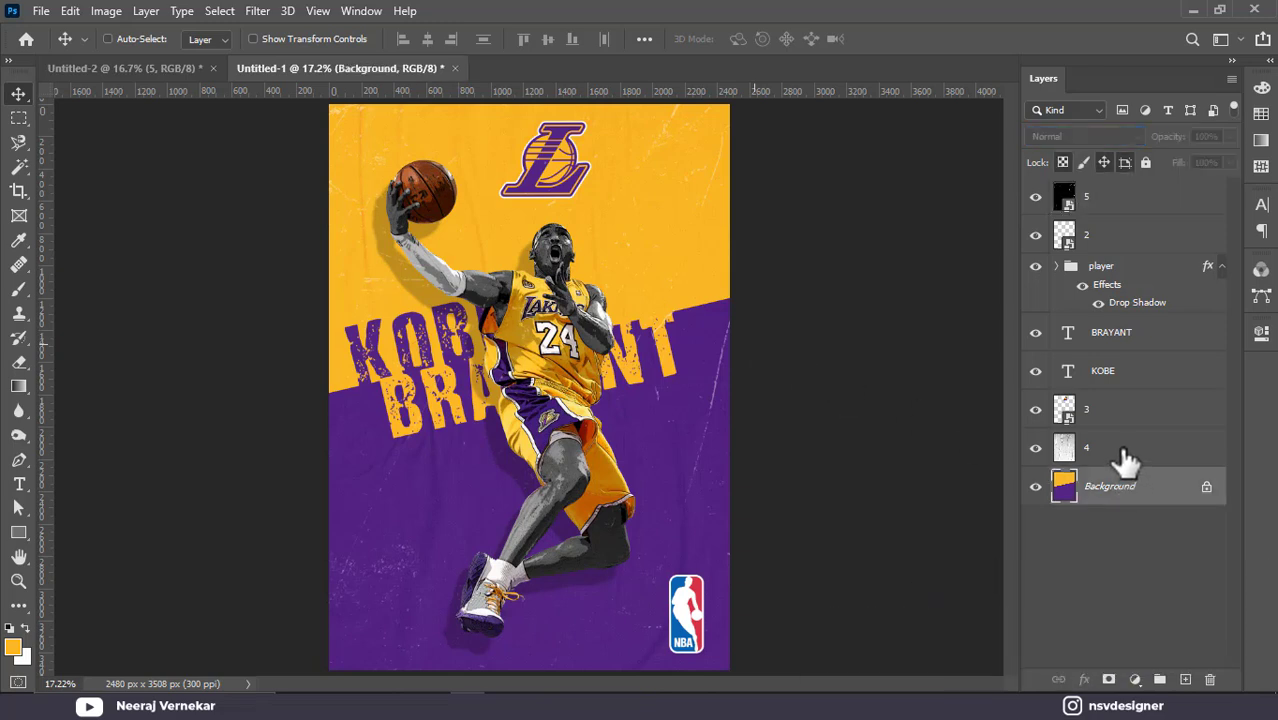
shift+click(1120, 463)
click(1127, 487)
ctrl+click(1108, 372)
ctrl+click(1082, 342)
drag(764, 398, 762, 412)
key(Return)
Unlock the Background layer and move it down slightly together with the KOBE and BRAYANT texts.
click(1205, 489)
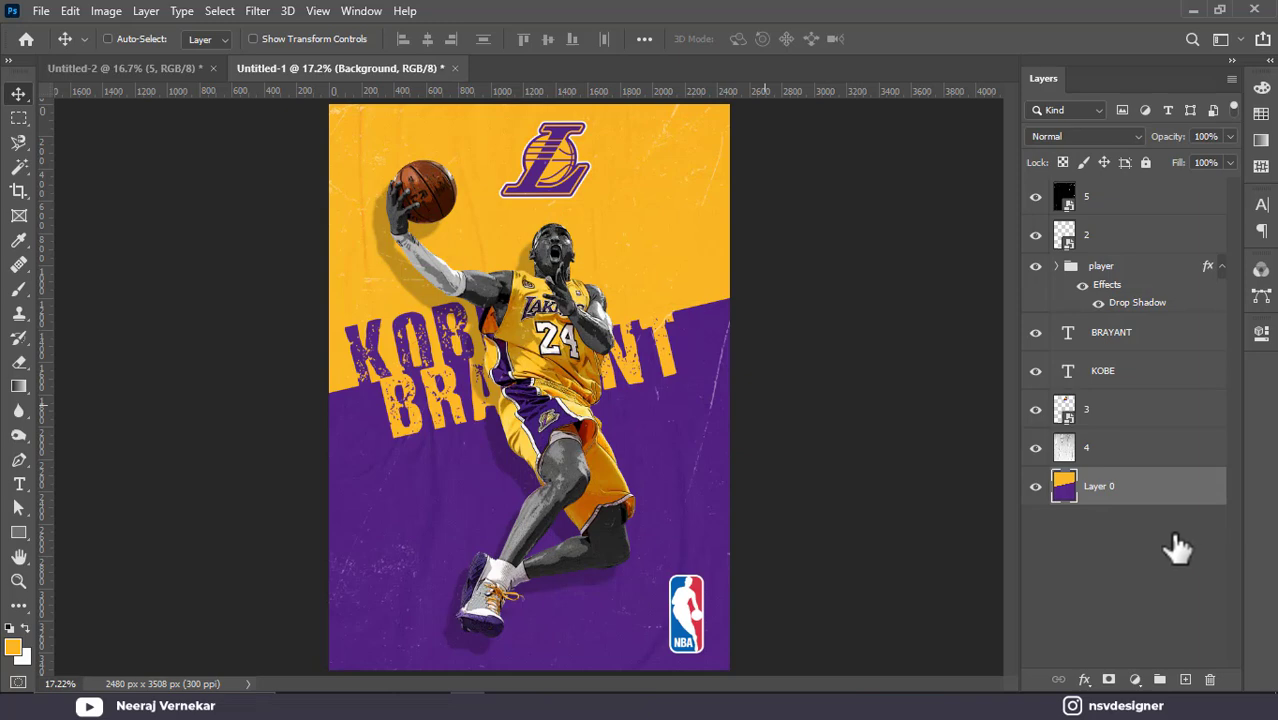
double_click(1184, 500)
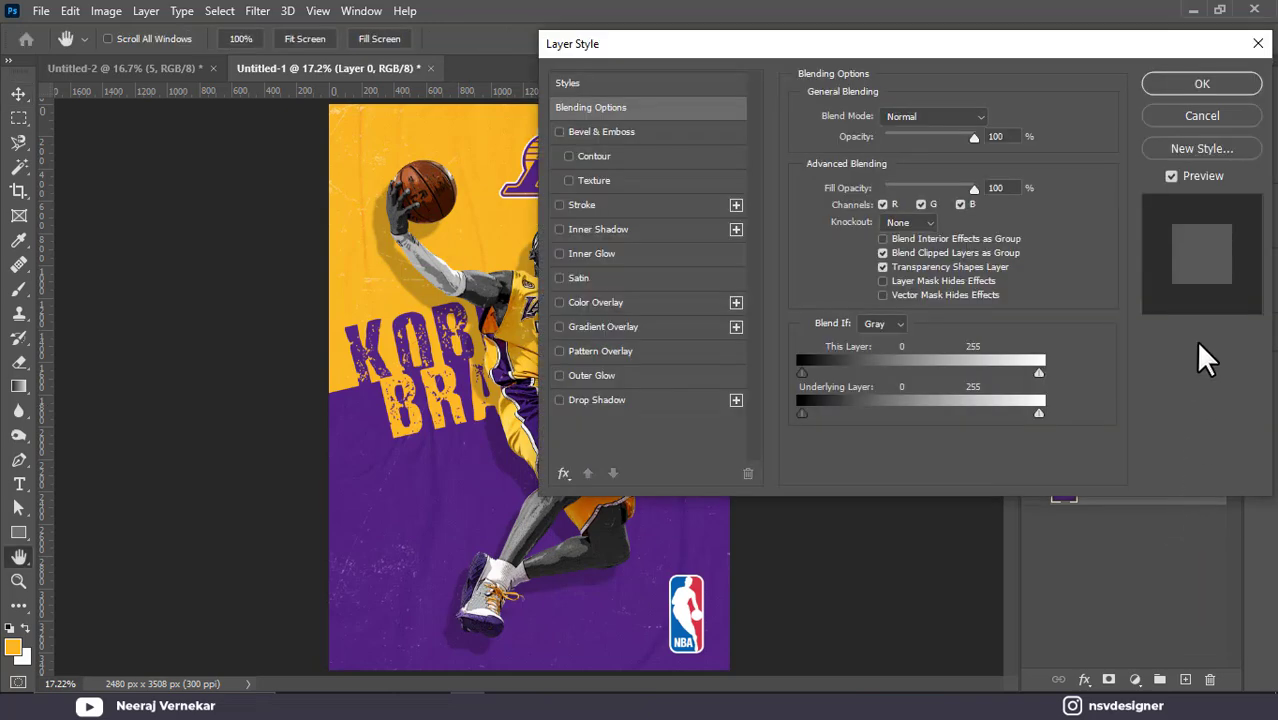
click(1217, 122)
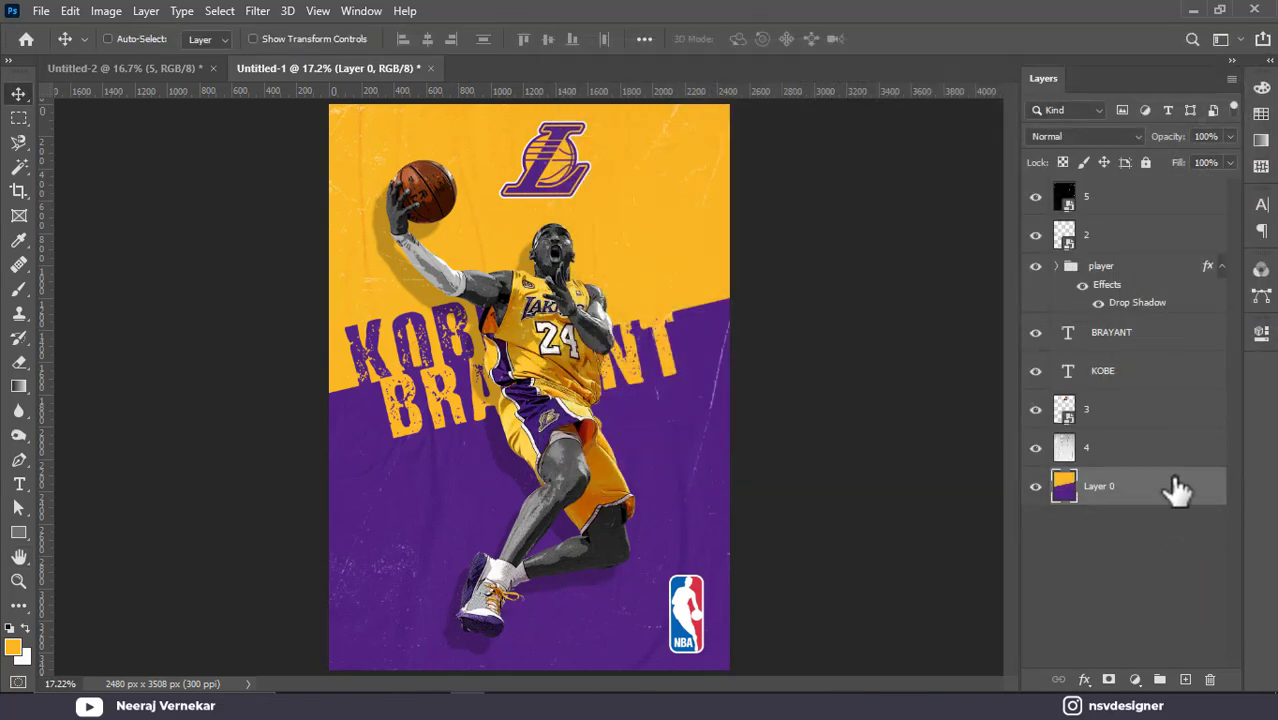
ctrl+click(1160, 372)
ctrl+click(1166, 338)
drag(621, 414, 620, 441)
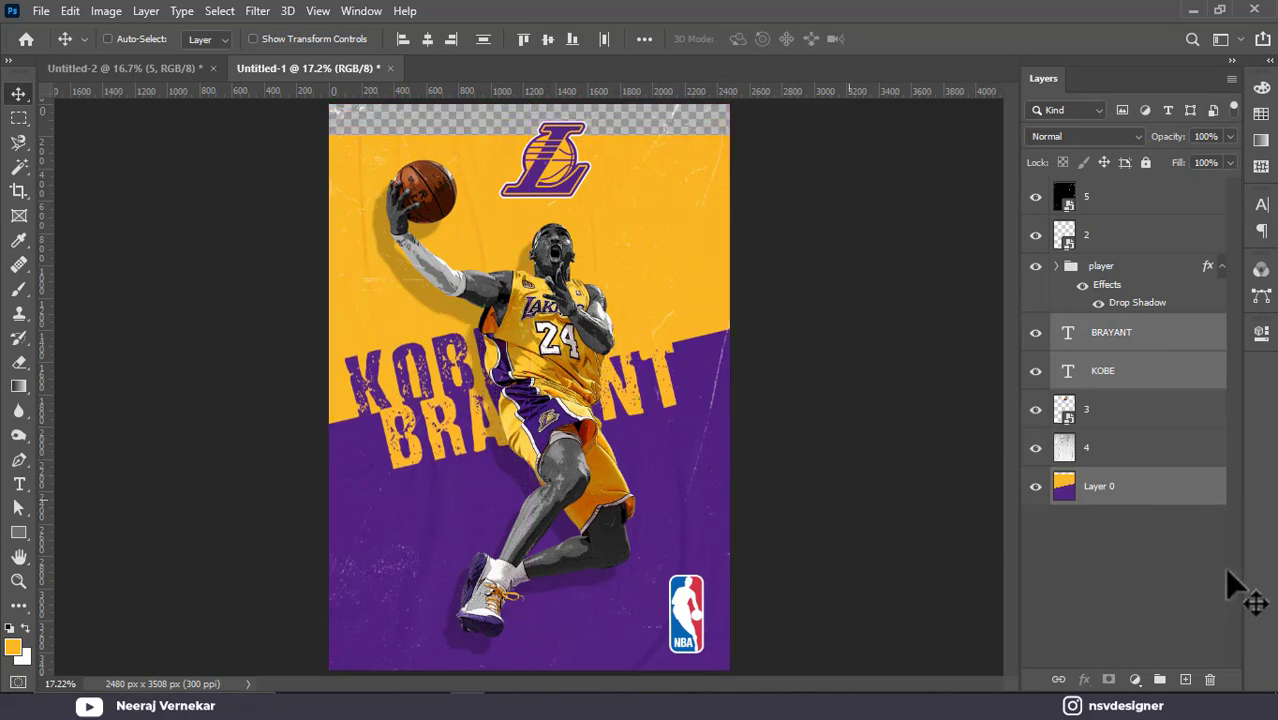
Add a new layer beneath all others and fill it with the yellow foreground color to cover the transparent strip.
click(1185, 679)
drag(1155, 351, 1153, 571)
key(alt+BackSpace)
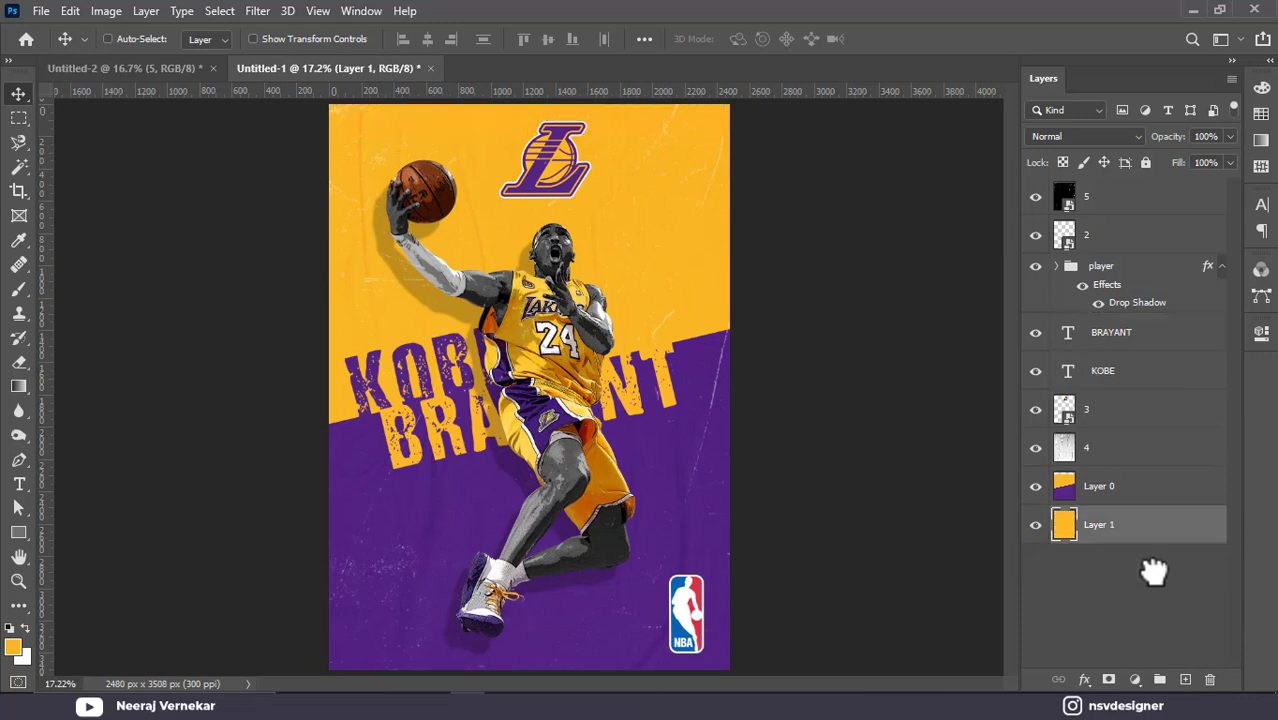